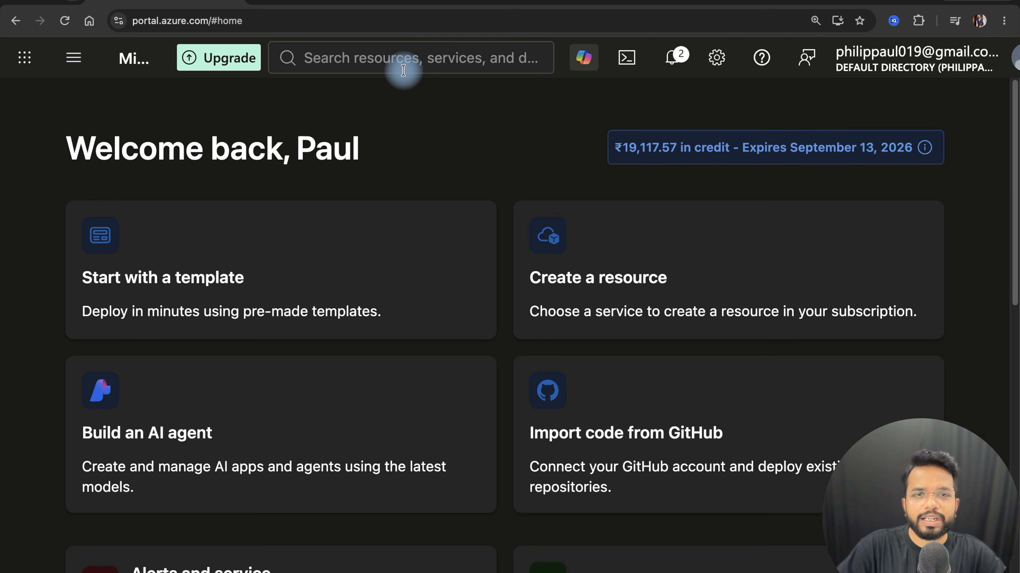
Search for the Storage accounts service, open it and start creating a new storage account.
text(sto)
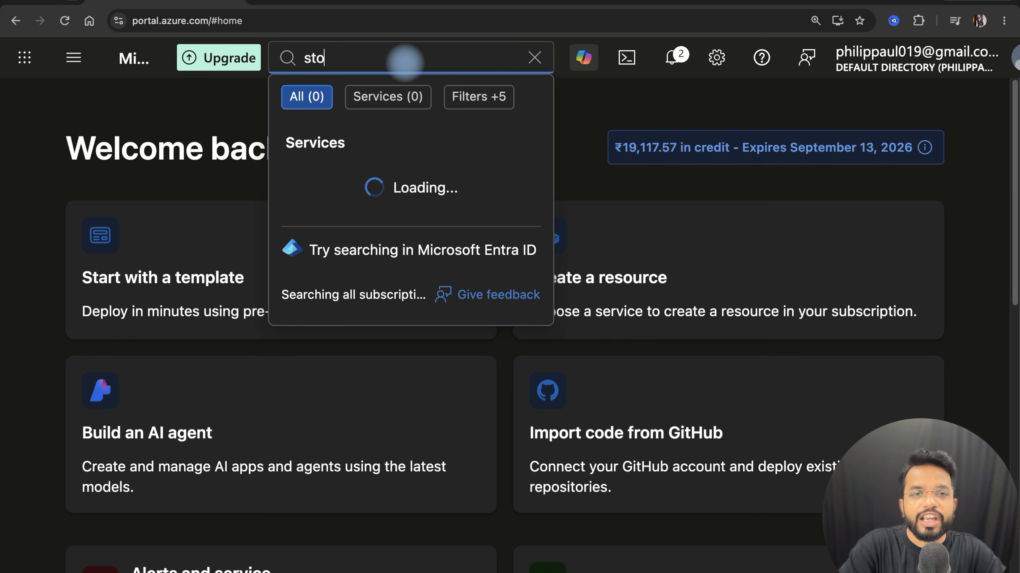
text(rage account)
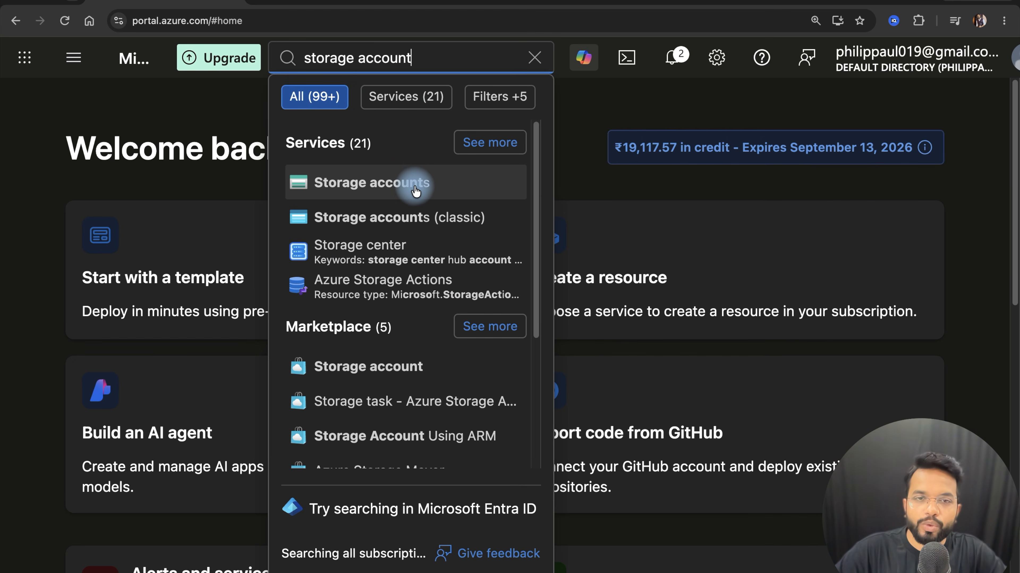
click(413, 182)
scroll(642, 461, down, 3)
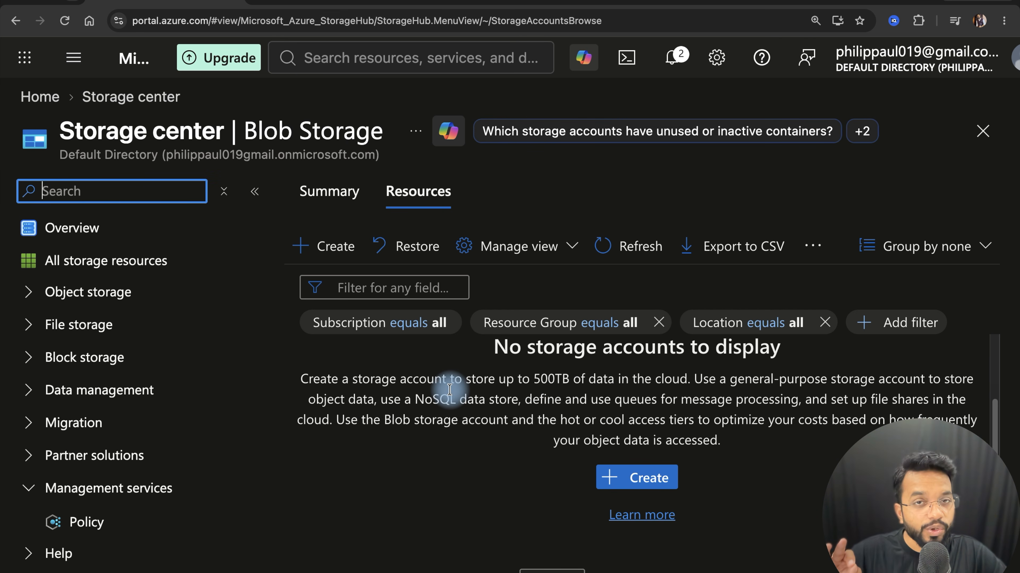
drag(499, 379, 691, 381)
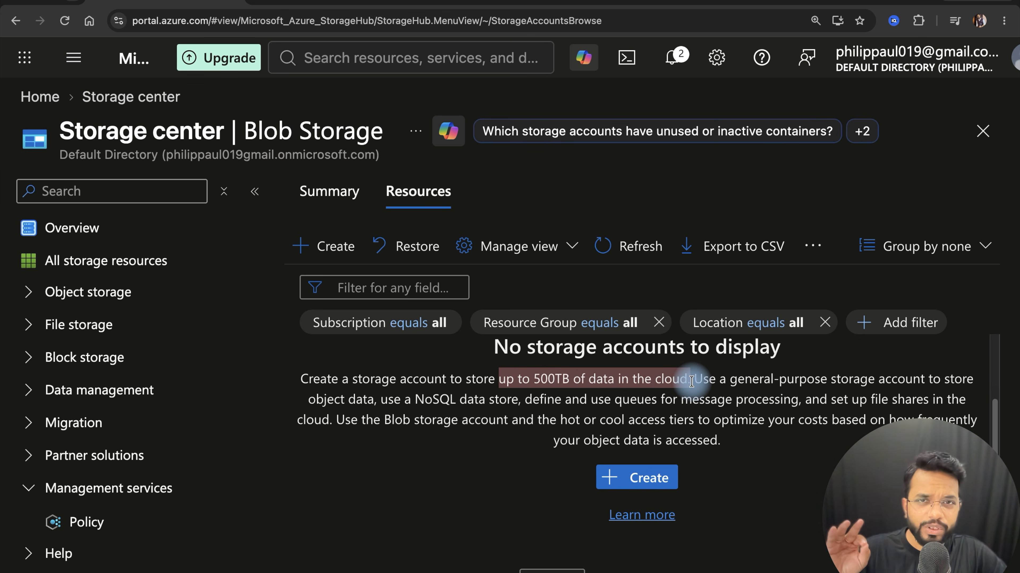
click(691, 381)
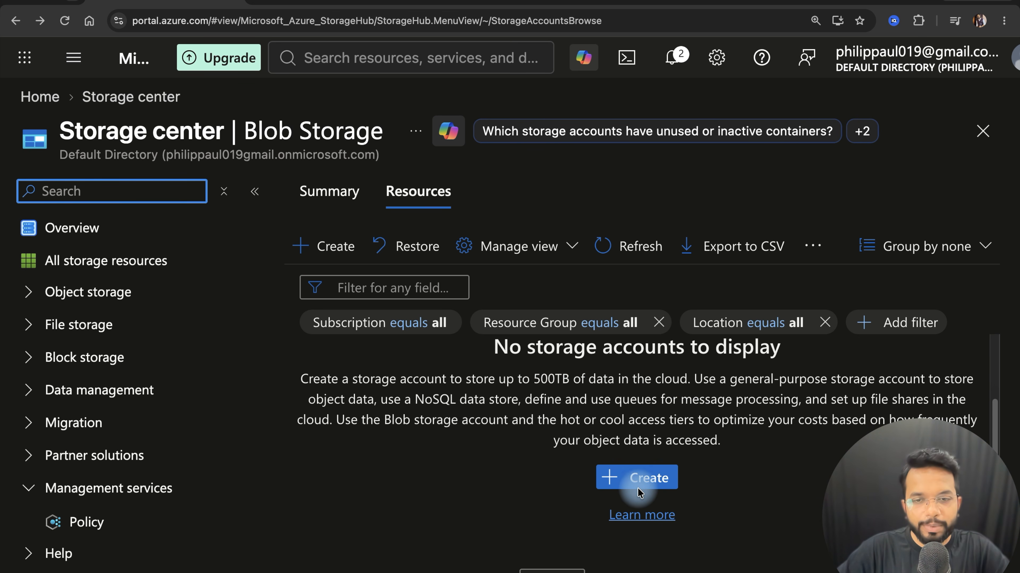
click(621, 480)
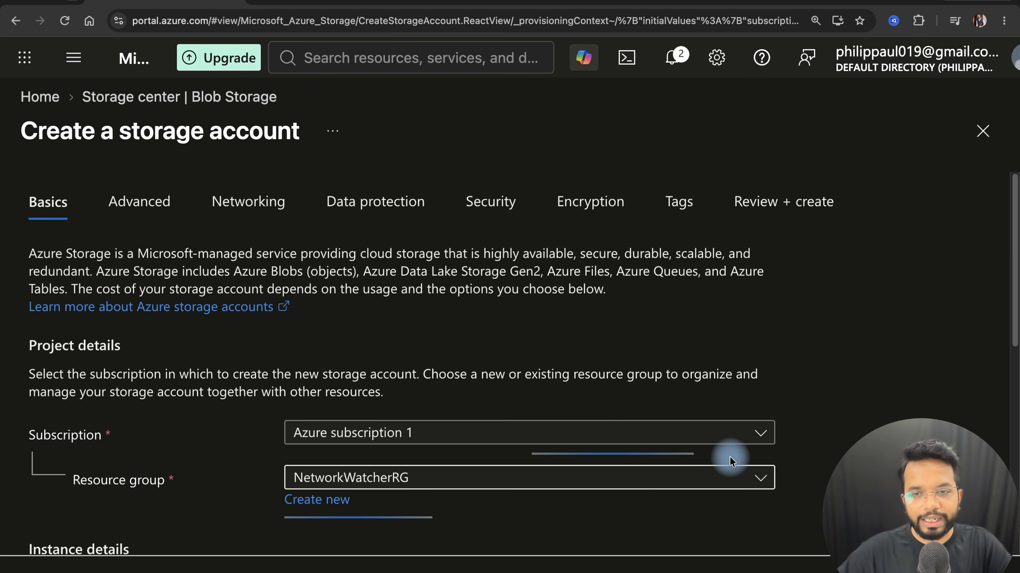
Create a new resource group named az-storage-rg for the storage account.
scroll(827, 444, down, 1)
scroll(825, 439, down, 3)
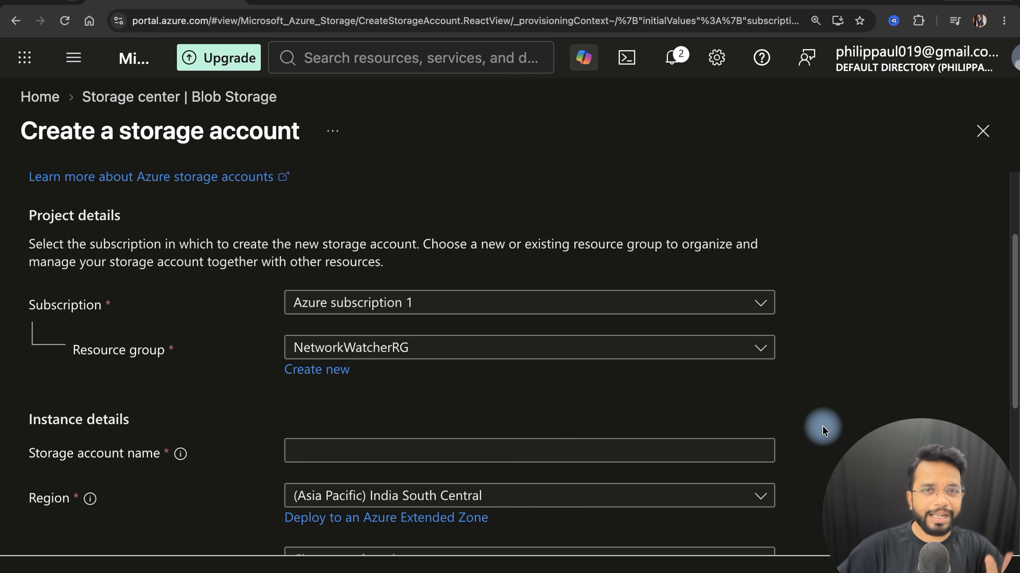
scroll(821, 418, down, 2)
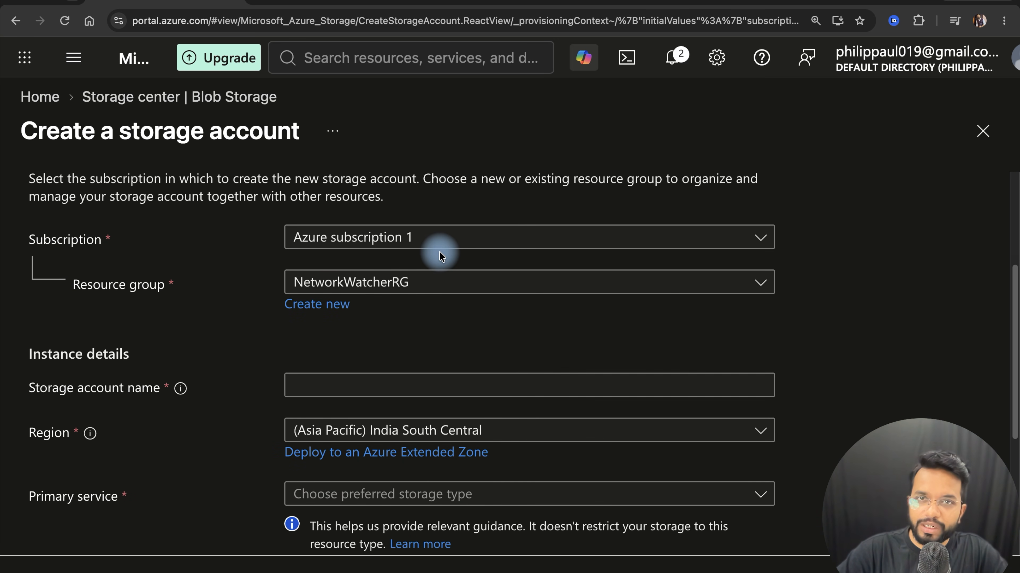
scroll(811, 313, down, 1)
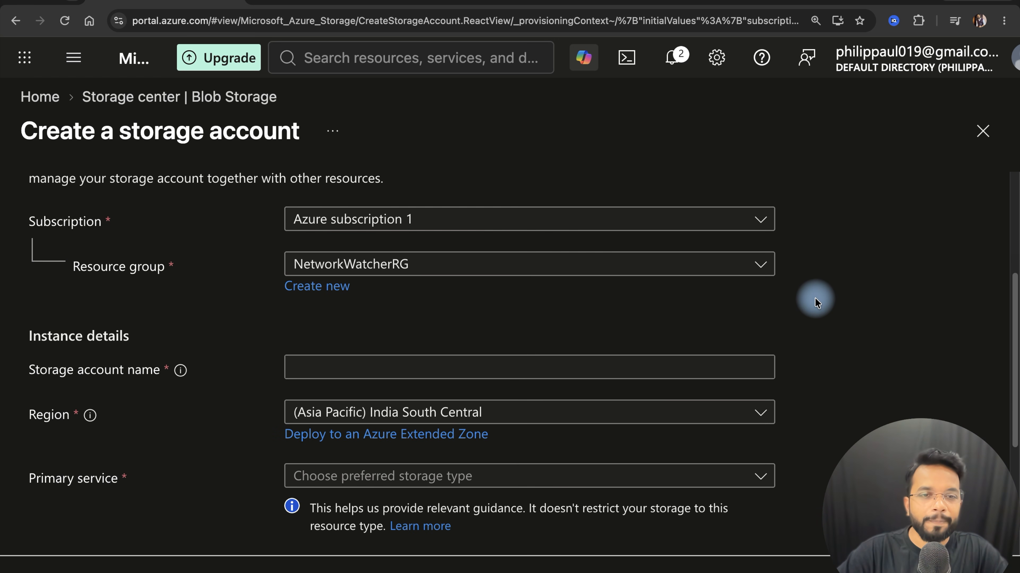
click(315, 285)
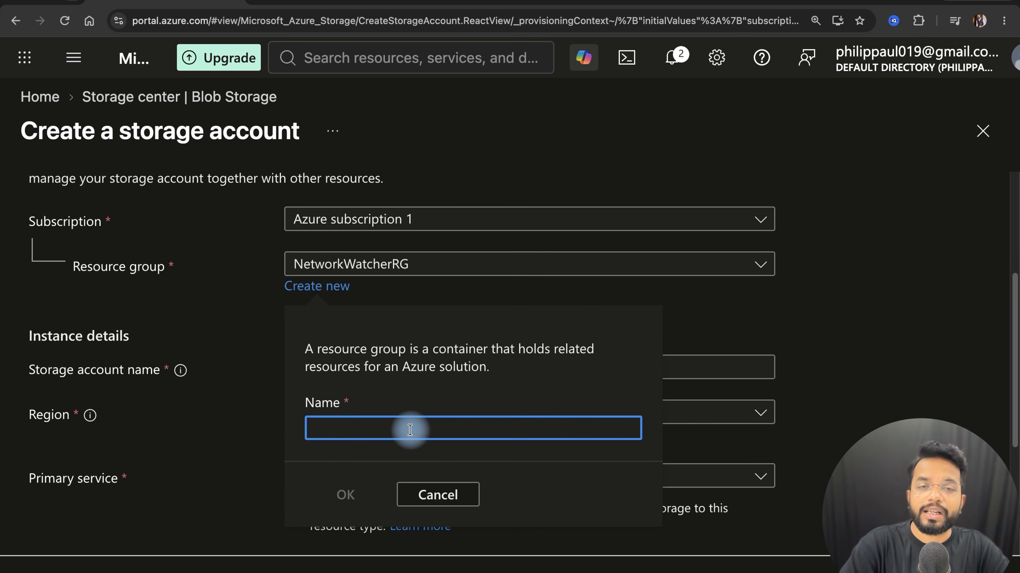
text(az-storage-rg)
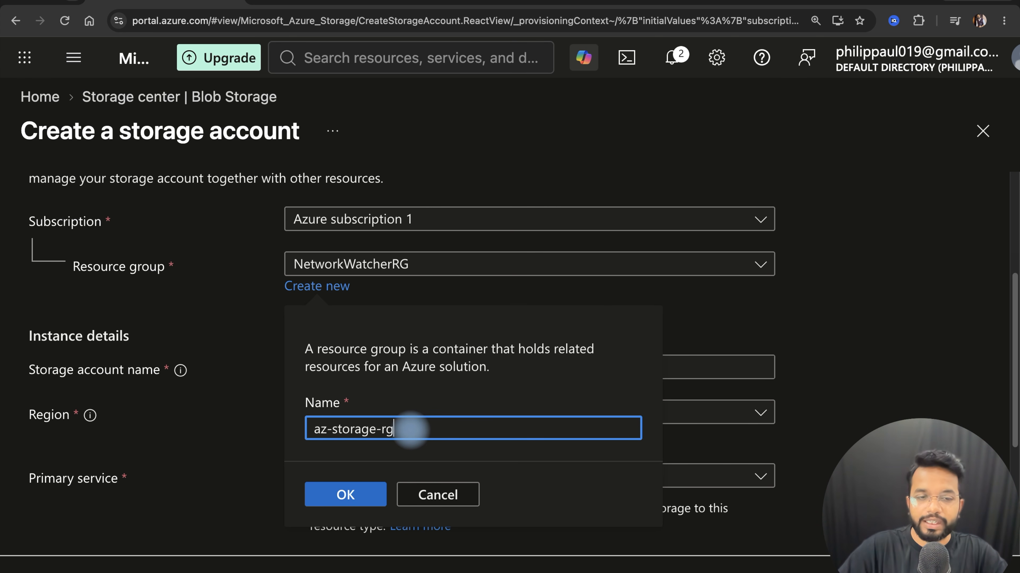
click(345, 494)
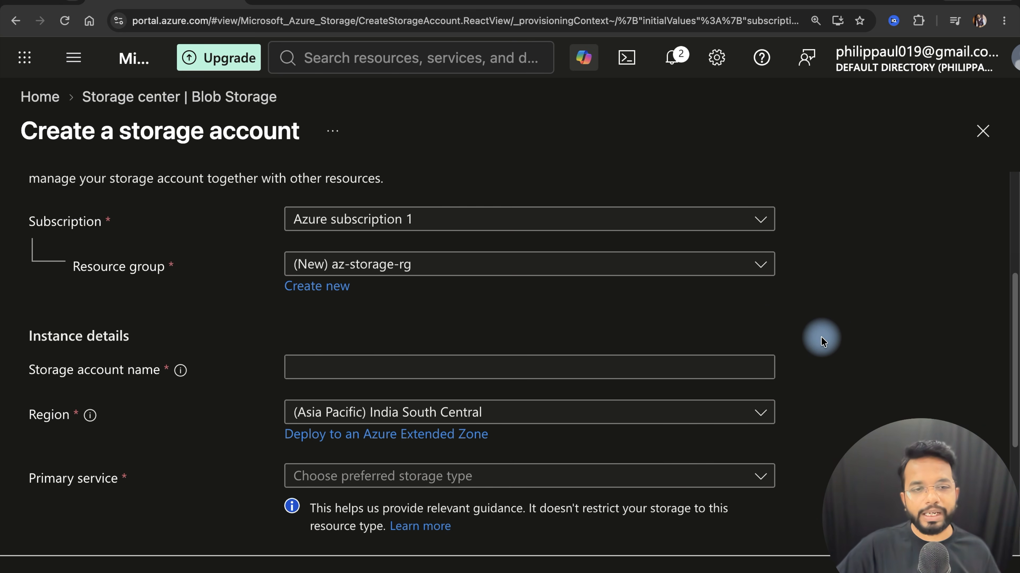
Enter storageacc as the storage account name in the instance details.
scroll(821, 337, down, 3)
click(391, 221)
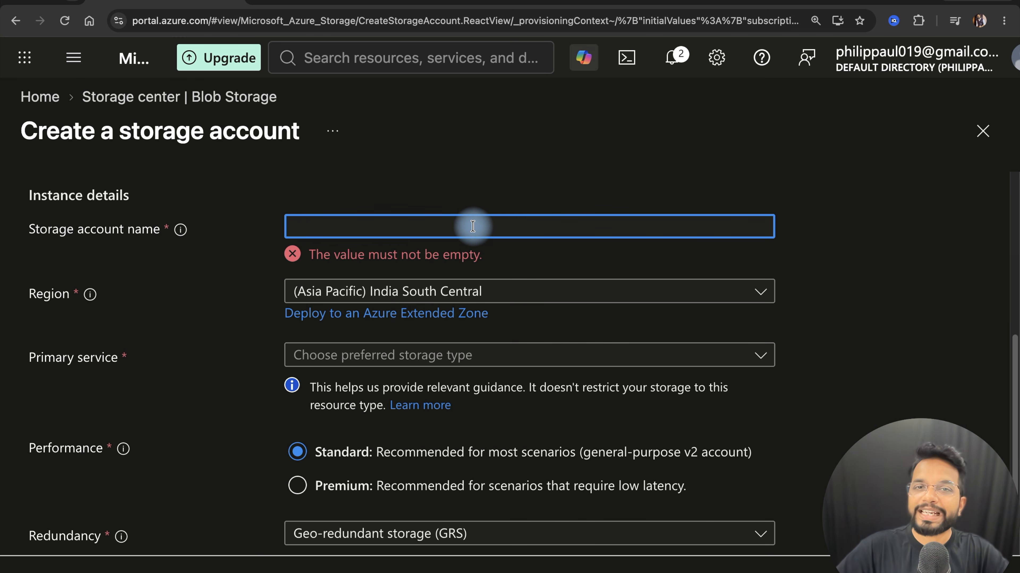
text(s)
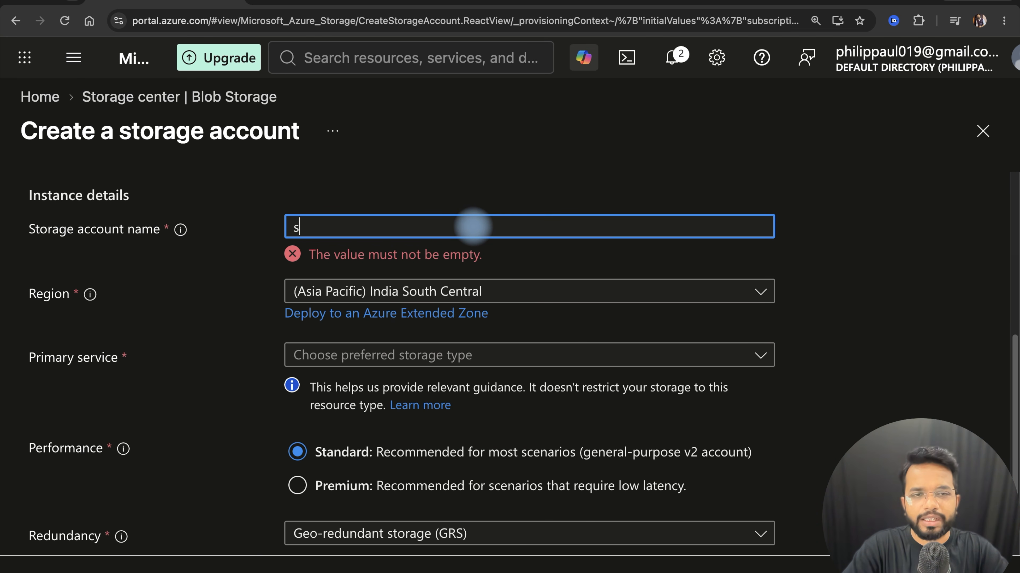
text(torage)
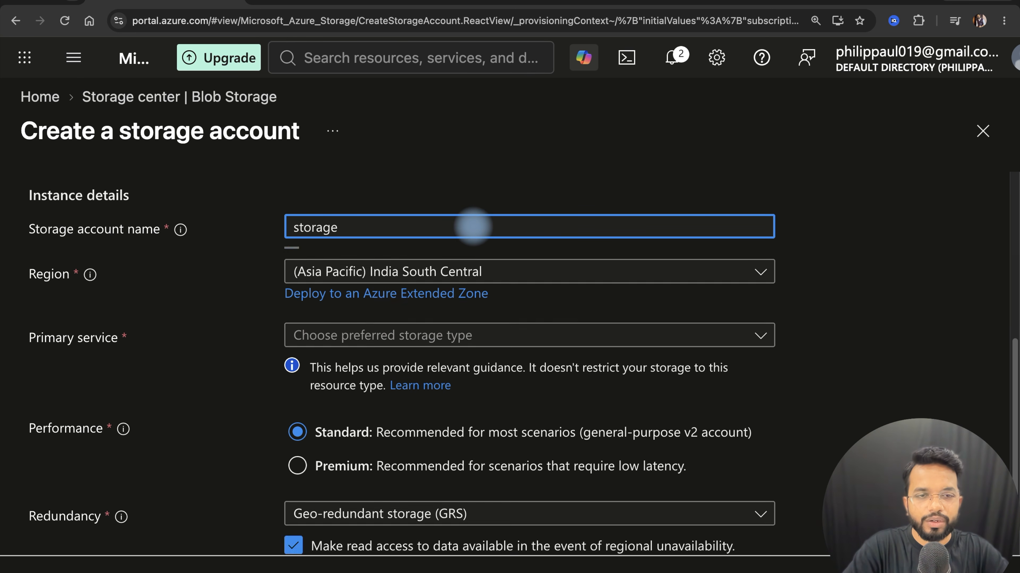
key(BackSpace)
text(acc)
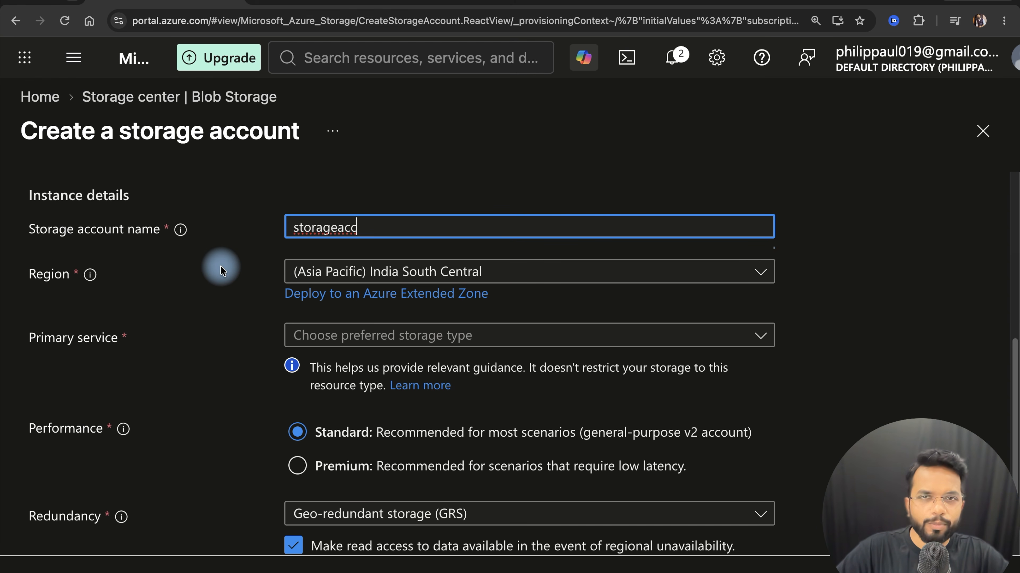
Set the primary service to Azure Blob Storage or Azure Data Lake Storage and read the guidance note below it.
scroll(228, 275, down, 1)
click(146, 320)
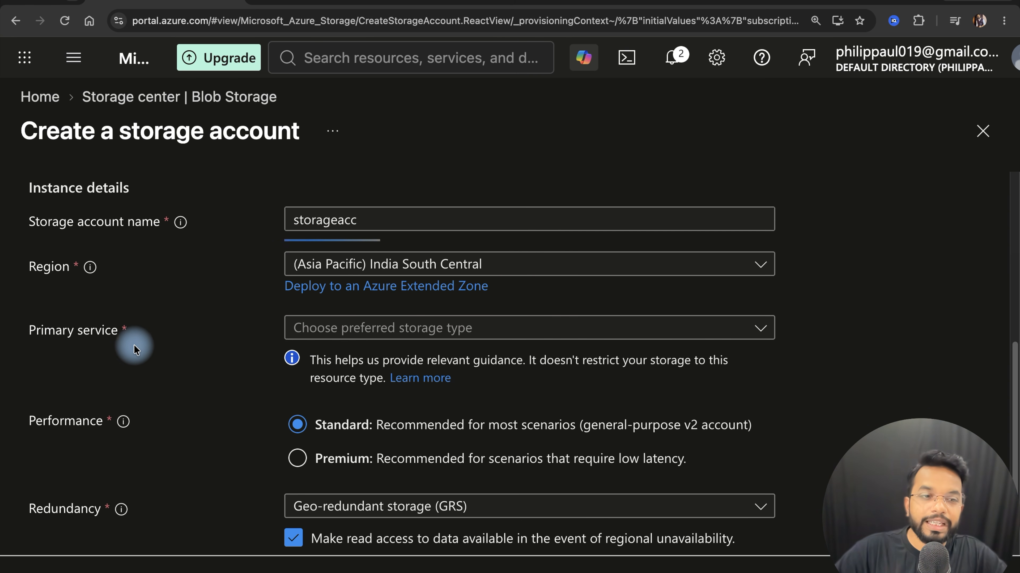
drag(29, 339, 173, 335)
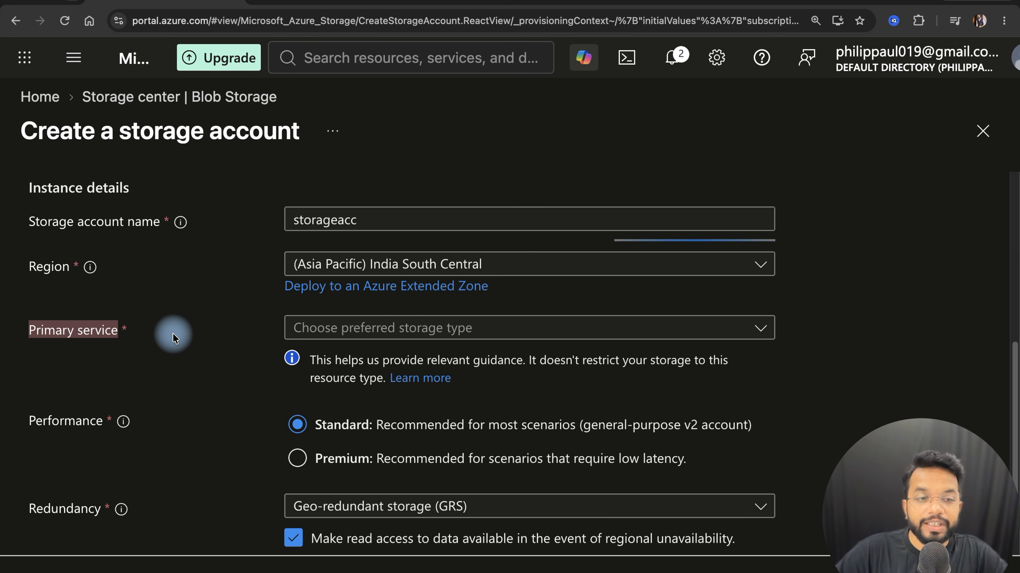
click(382, 329)
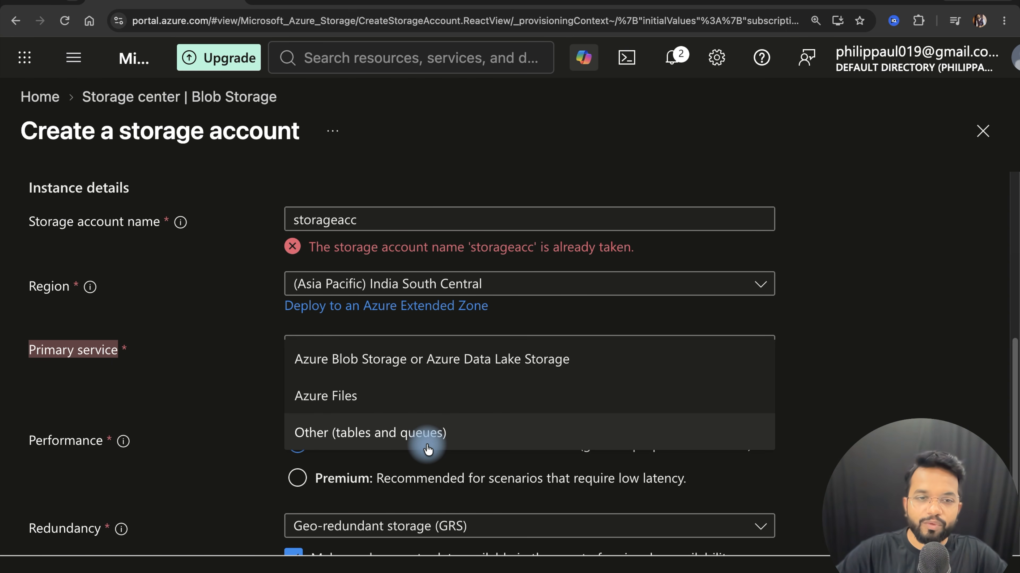
click(357, 361)
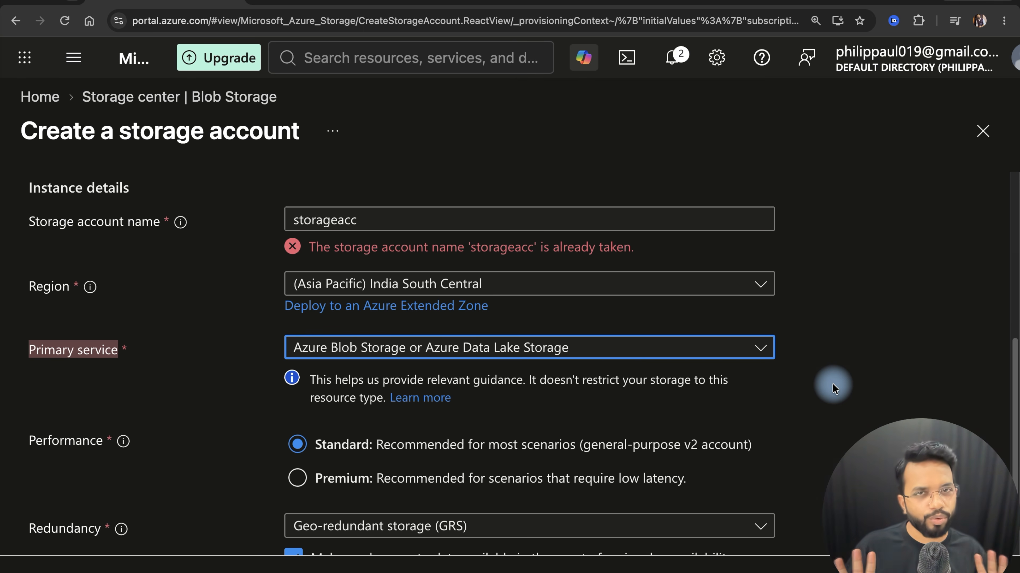
click(826, 381)
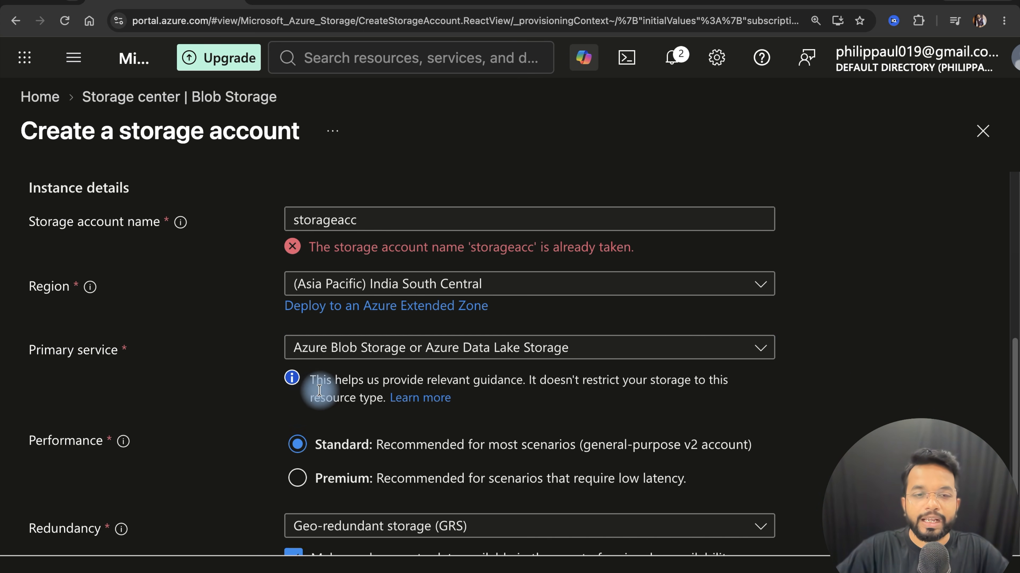
drag(309, 381, 520, 383)
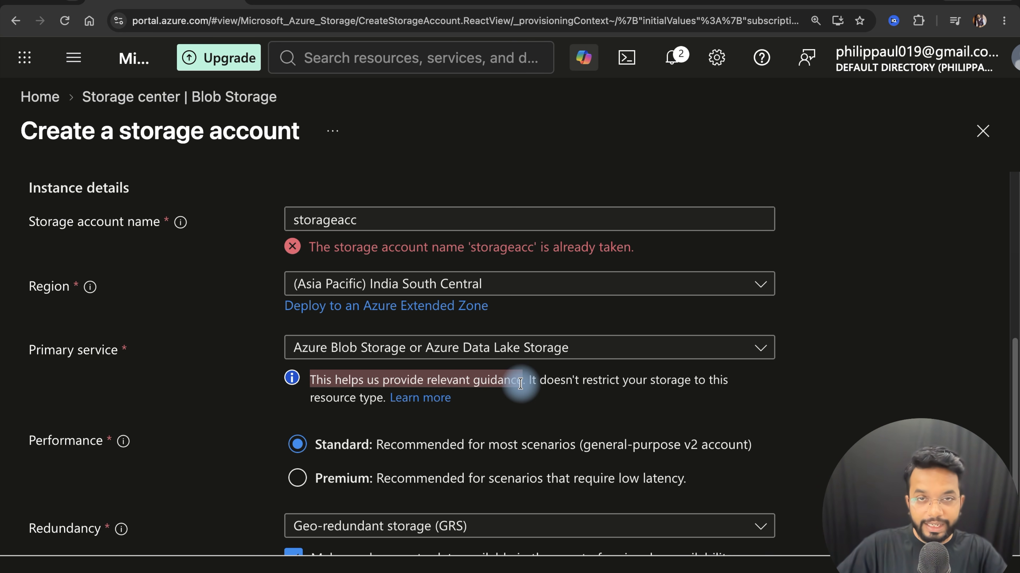
drag(545, 382, 743, 387)
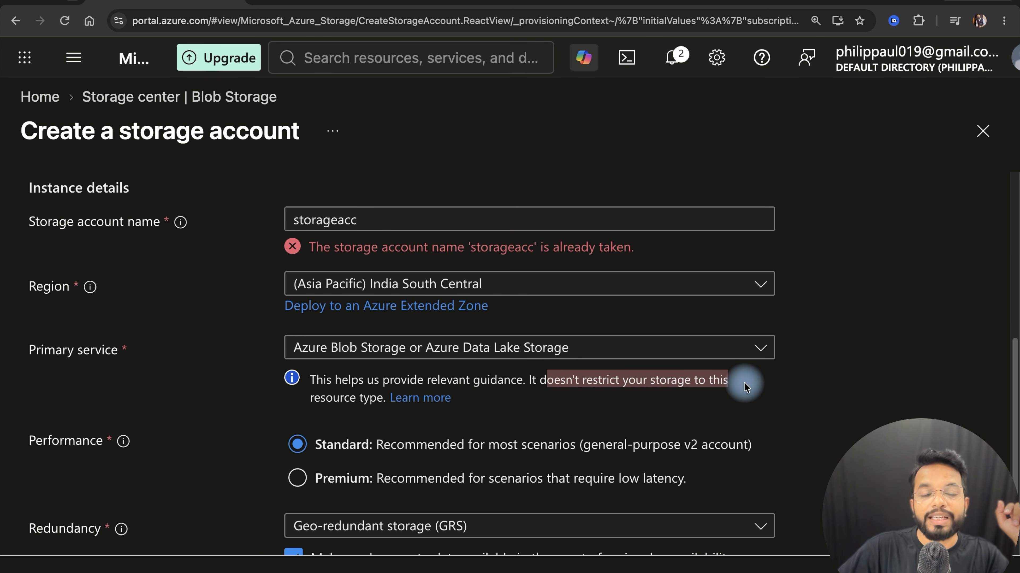
click(835, 399)
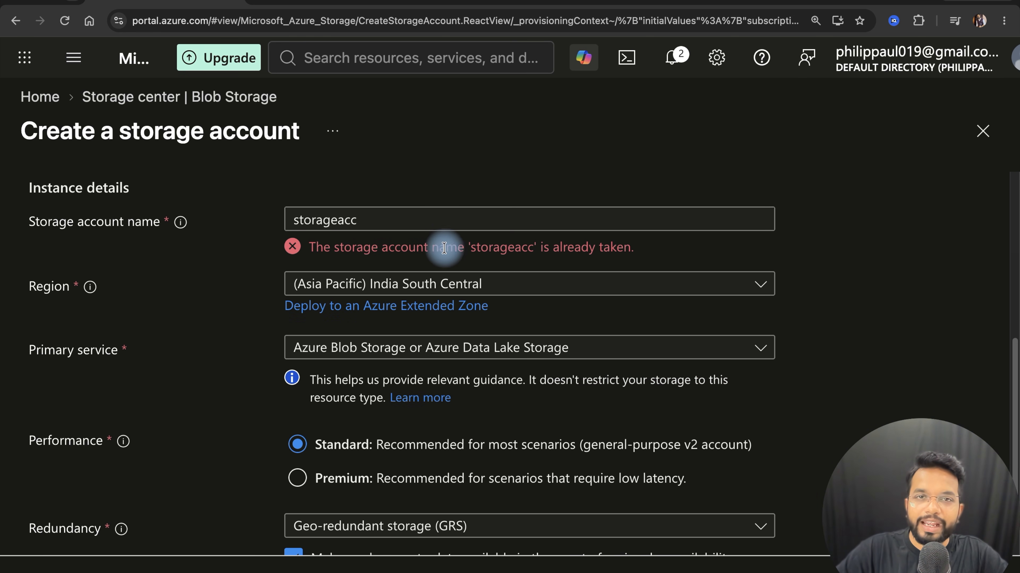
Change the storage account name to a unique one made of the owner's name followed by "storage".
double_click(334, 219)
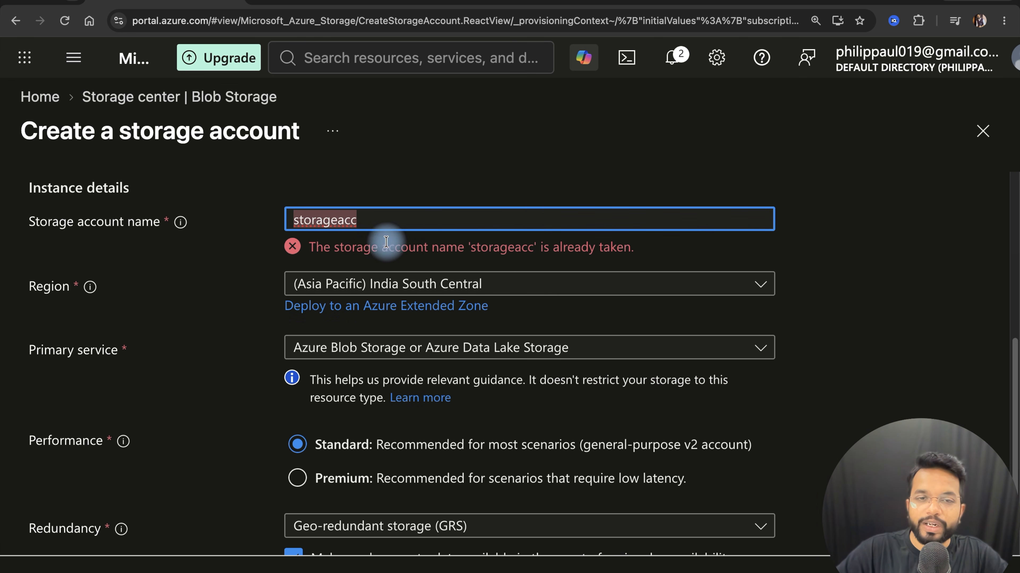
drag(458, 247, 699, 250)
click(829, 274)
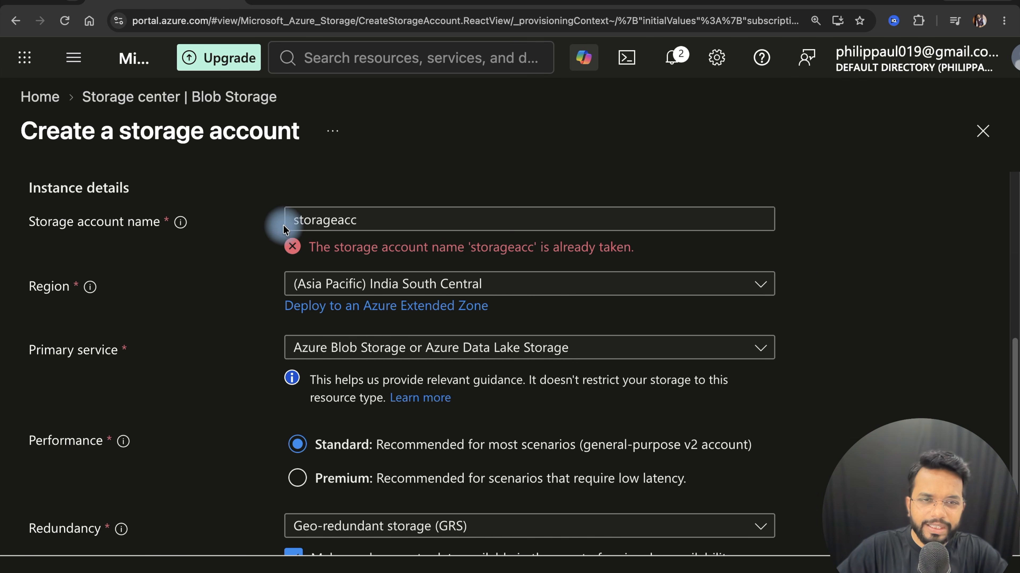
click(294, 222)
text(mprashant)
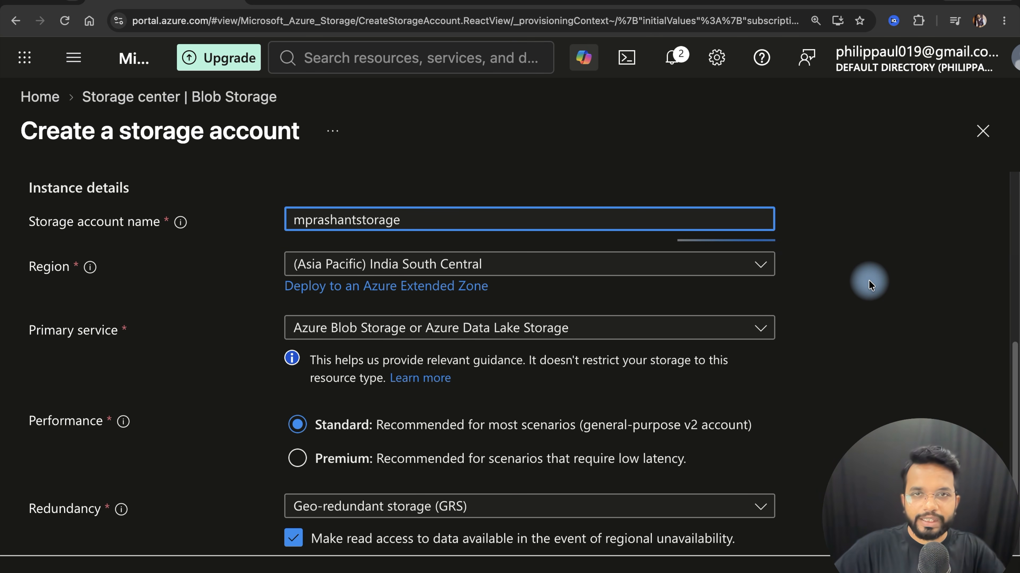
Check the performance and redundancy options, and proceed to the review of the storage account settings.
scroll(801, 291, down, 2)
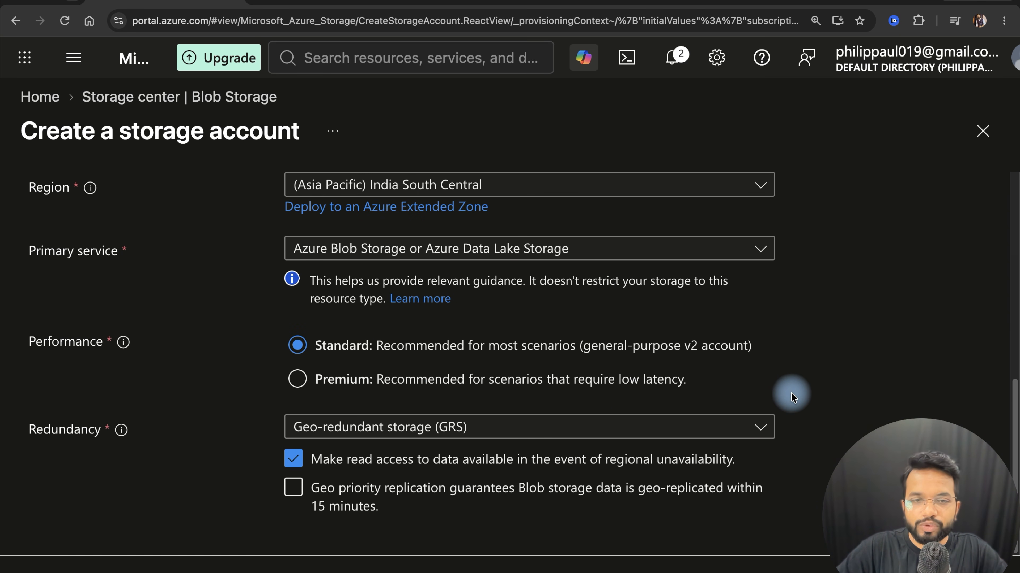
click(293, 459)
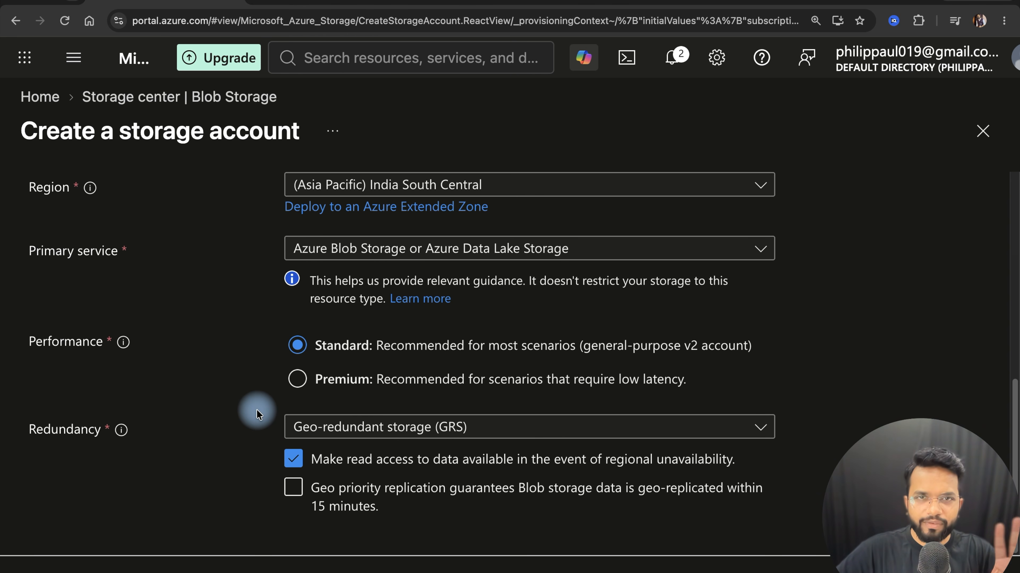
scroll(258, 362, up, 10)
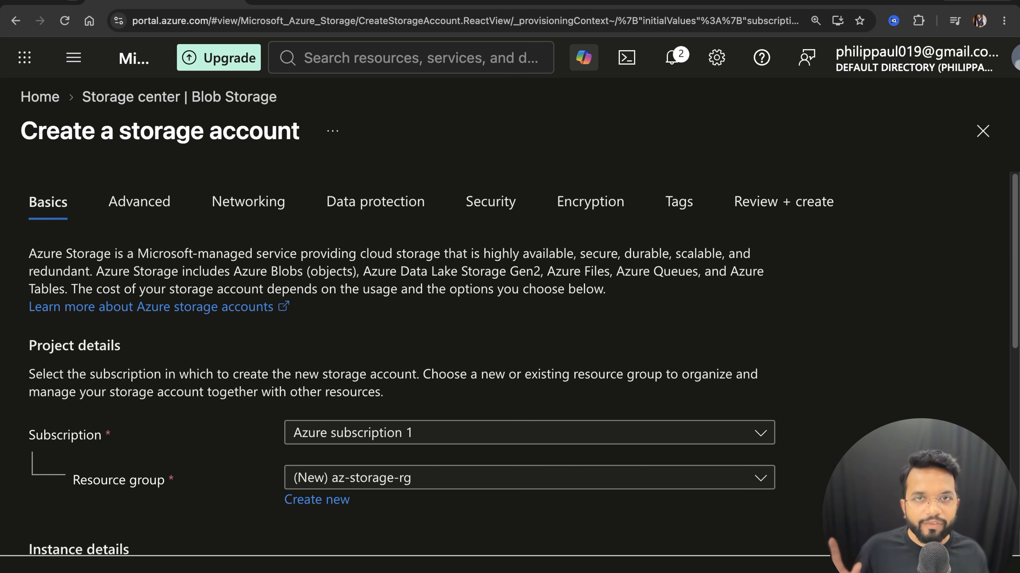
click(281, 567)
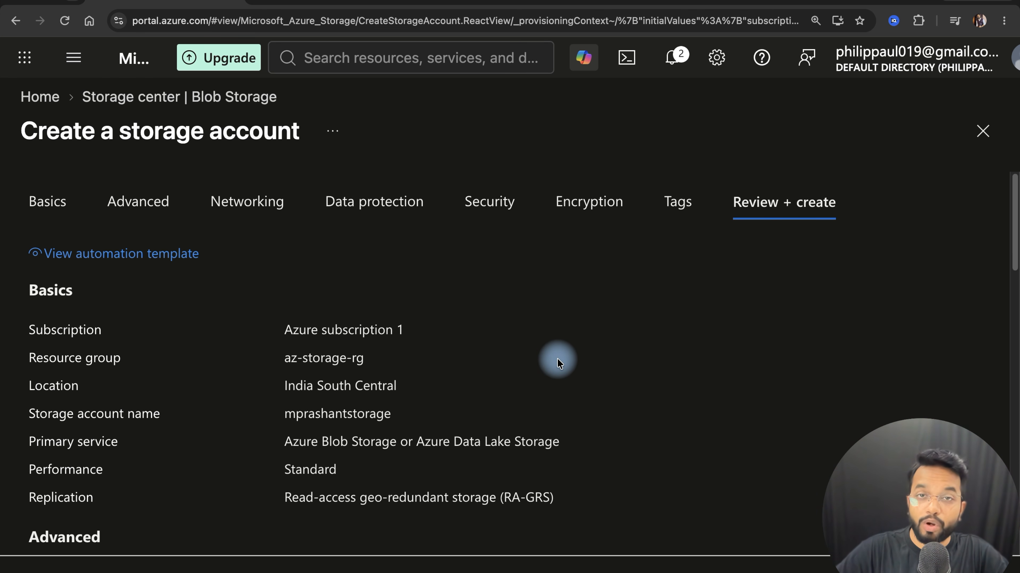
Look through the configuration summary and create the storage account.
scroll(552, 381, down, 5)
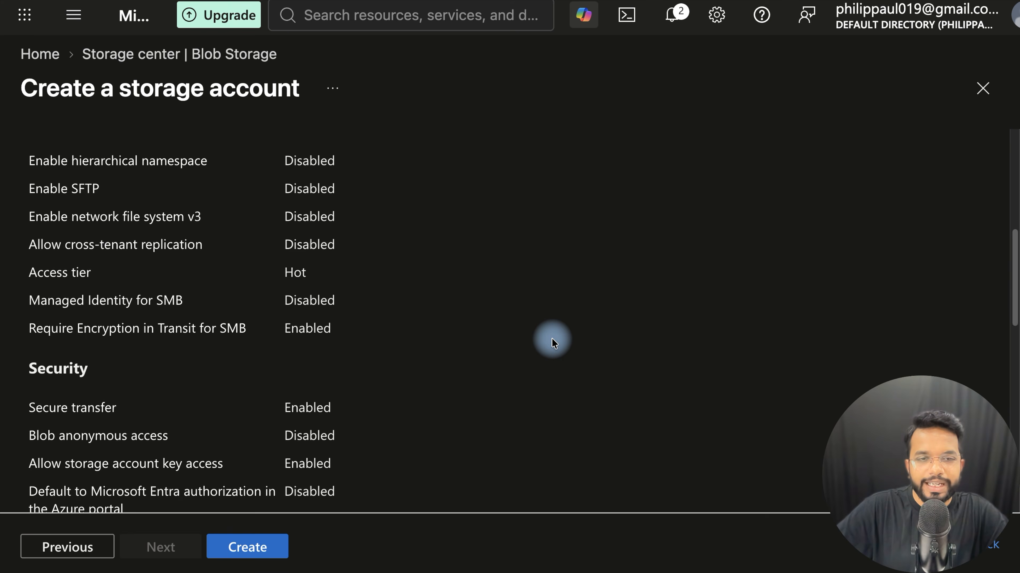
scroll(551, 339, down, 10)
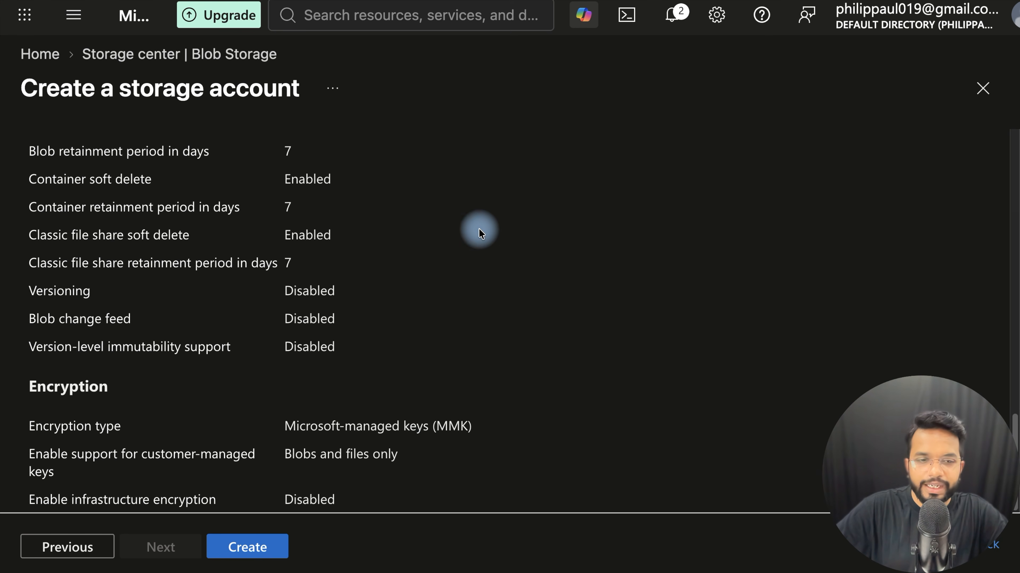
click(253, 558)
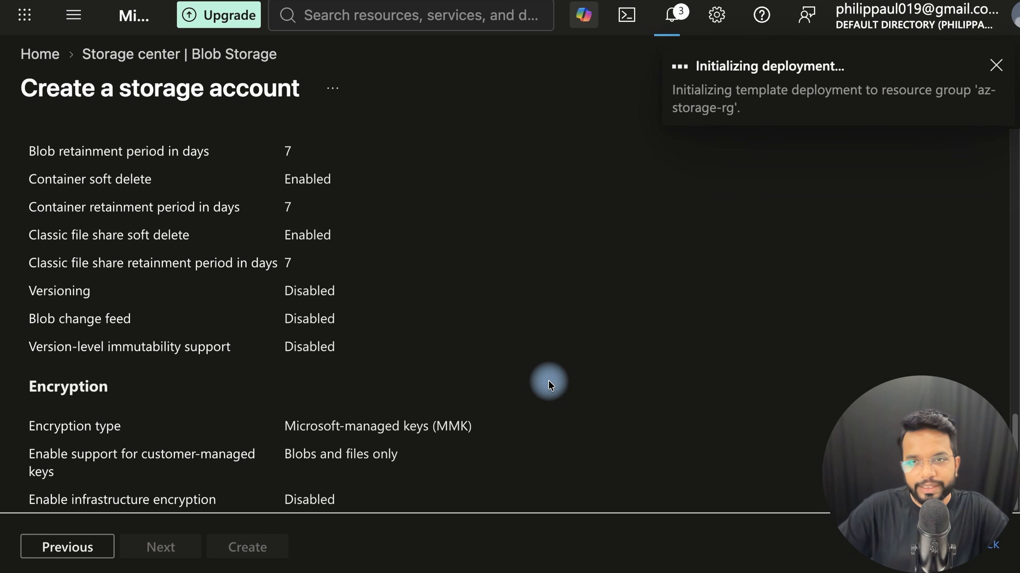
drag(330, 241, 644, 241)
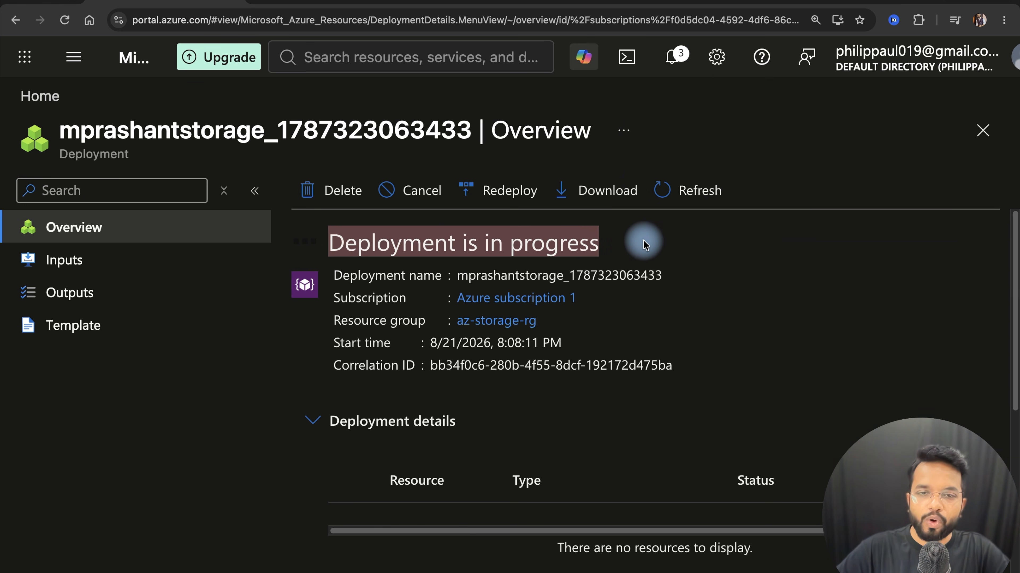
Check the deployment status, open the new storage account from the list of all resources, and review its essential properties.
drag(305, 242, 628, 241)
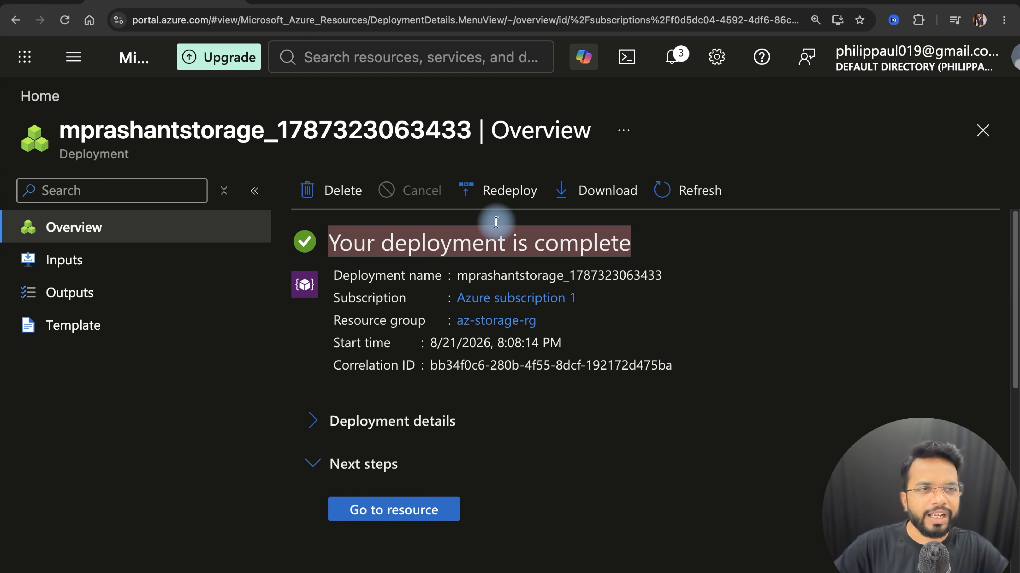
click(74, 56)
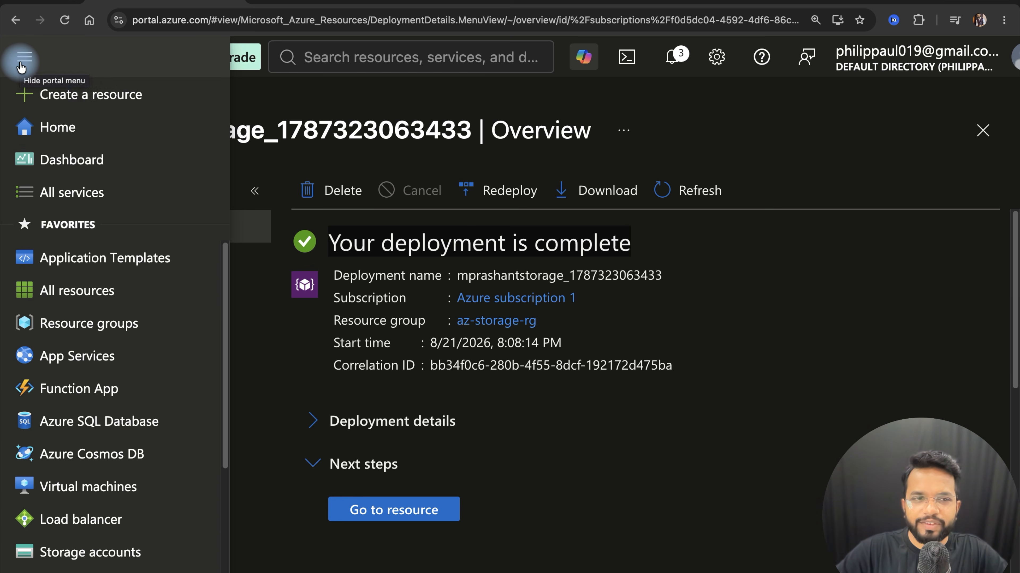
click(76, 291)
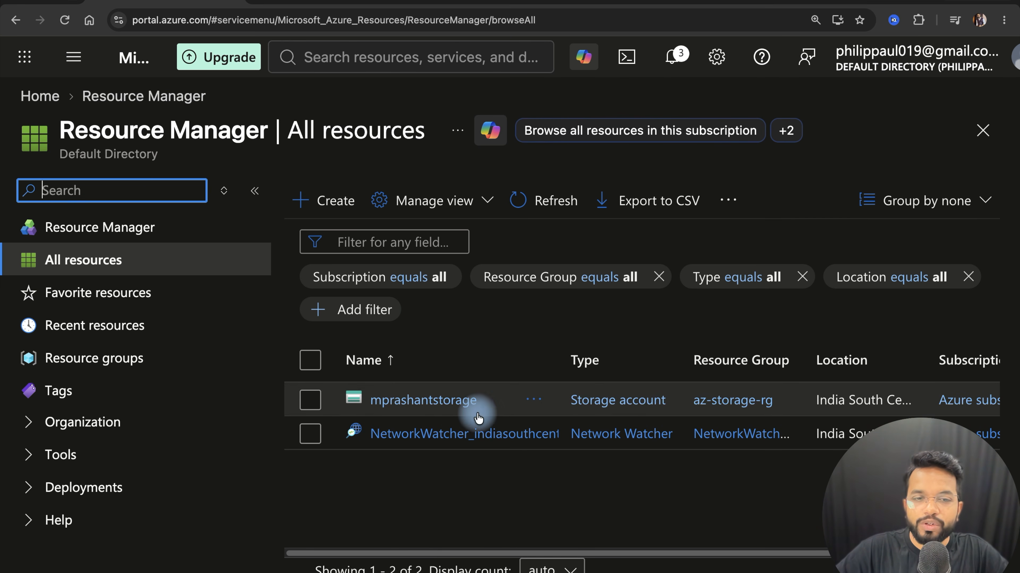
click(426, 401)
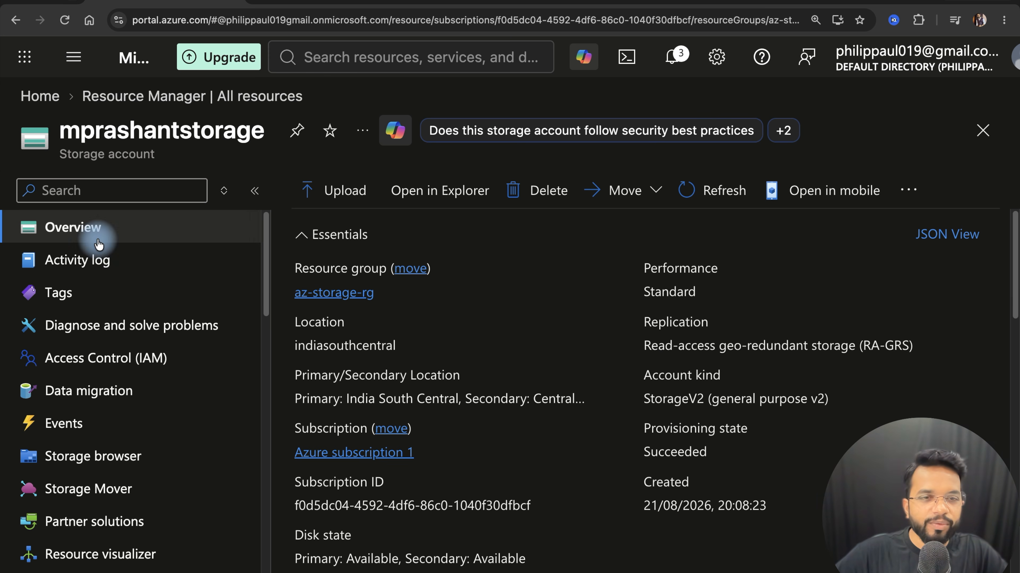
scroll(593, 337, down, 1)
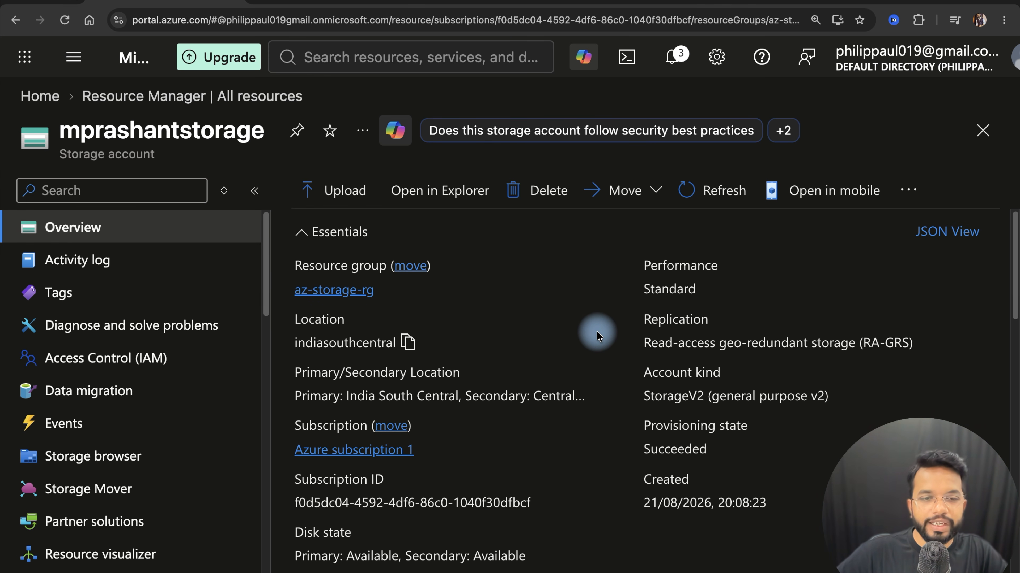
scroll(620, 331, down, 3)
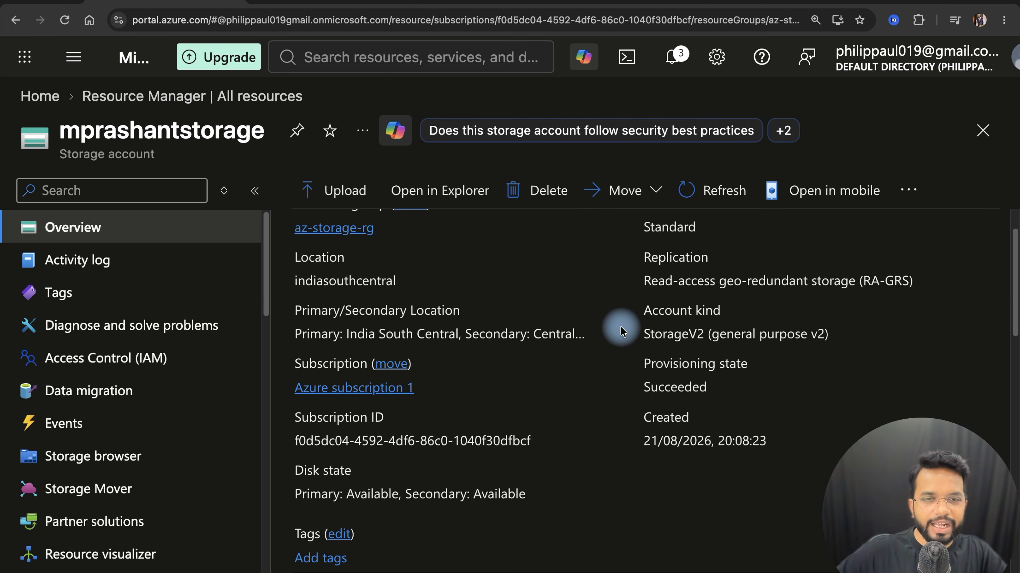
scroll(620, 331, up, 3)
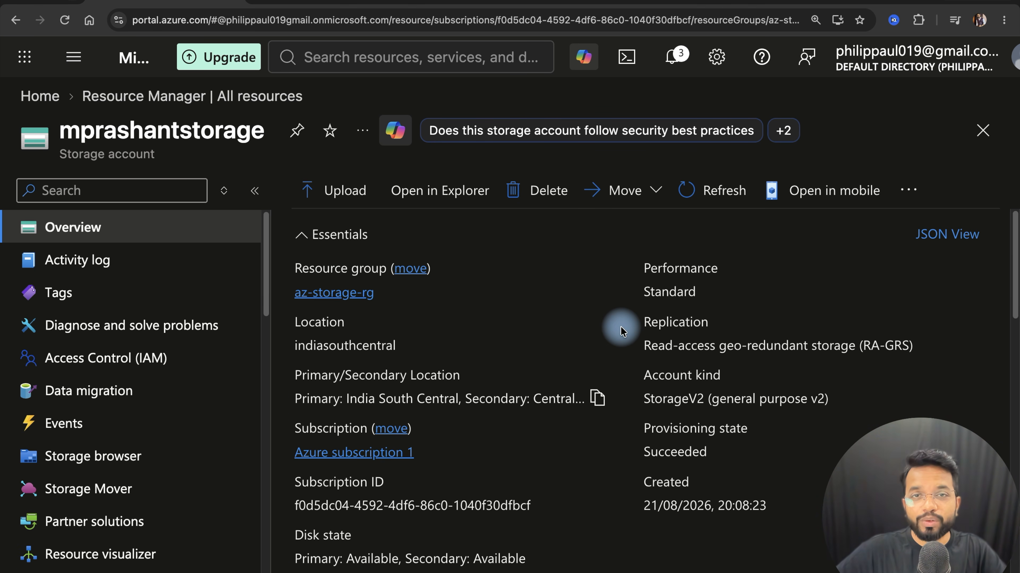
Create a blob container named myapp in the storage account, leaving its anonymous access level at Private.
scroll(176, 357, down, 5)
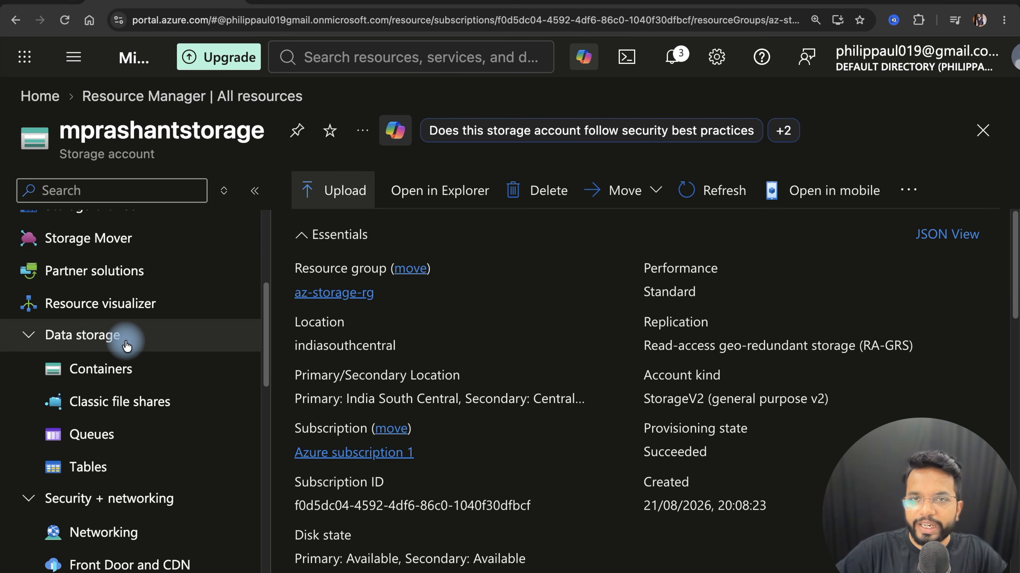
scroll(127, 345, down, 1)
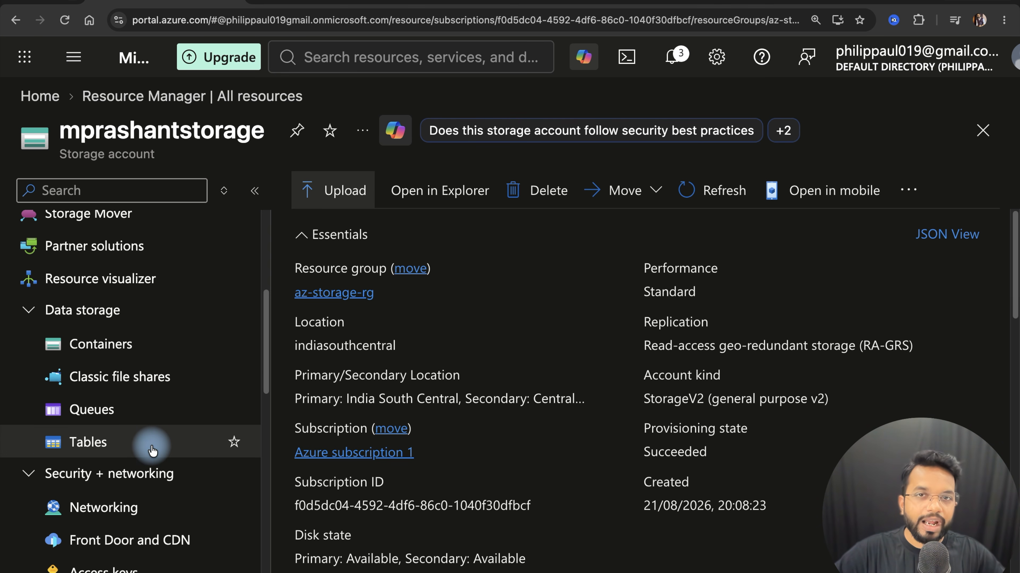
click(115, 349)
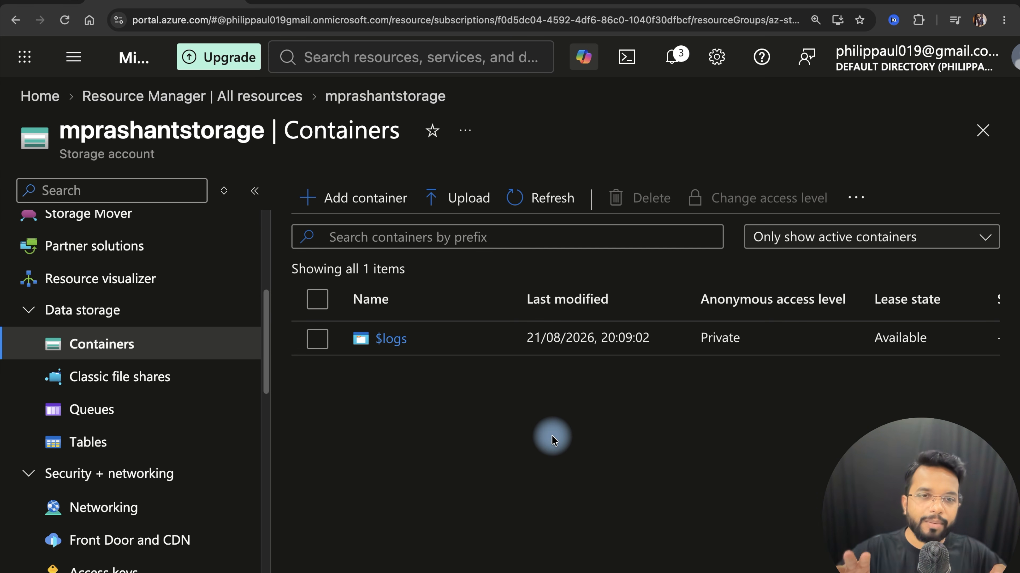
click(347, 199)
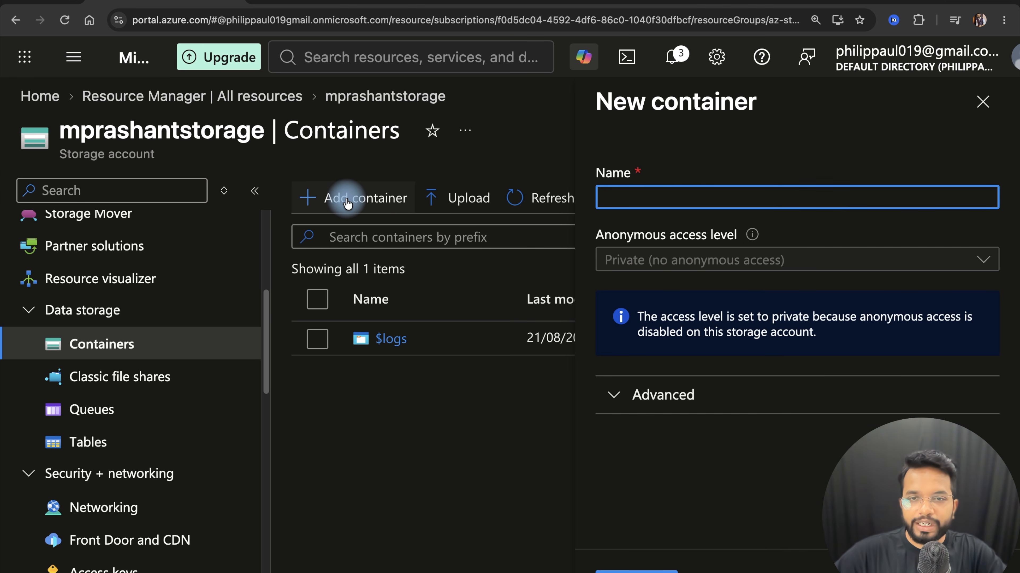
text(myapp)
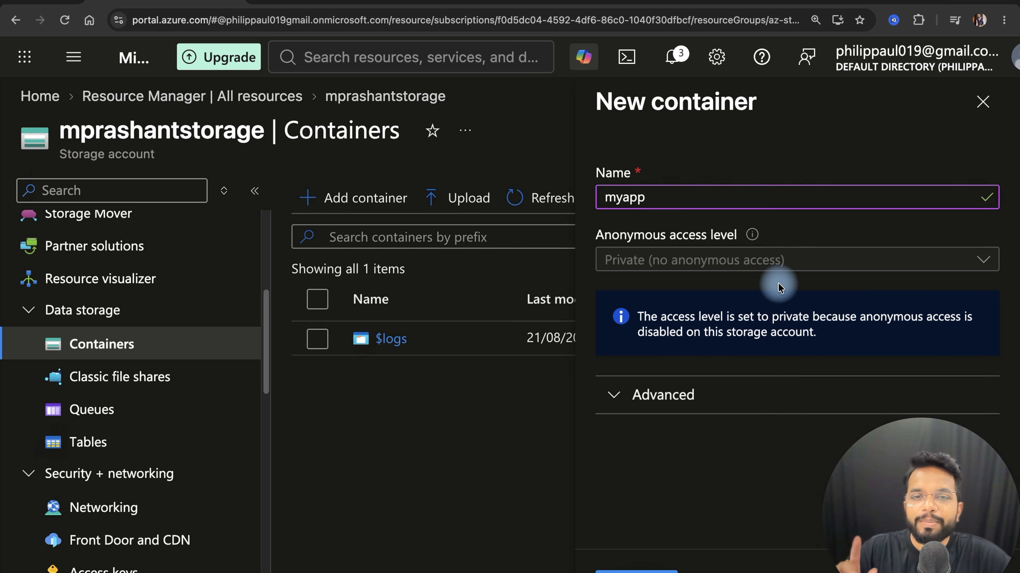
drag(597, 238, 741, 237)
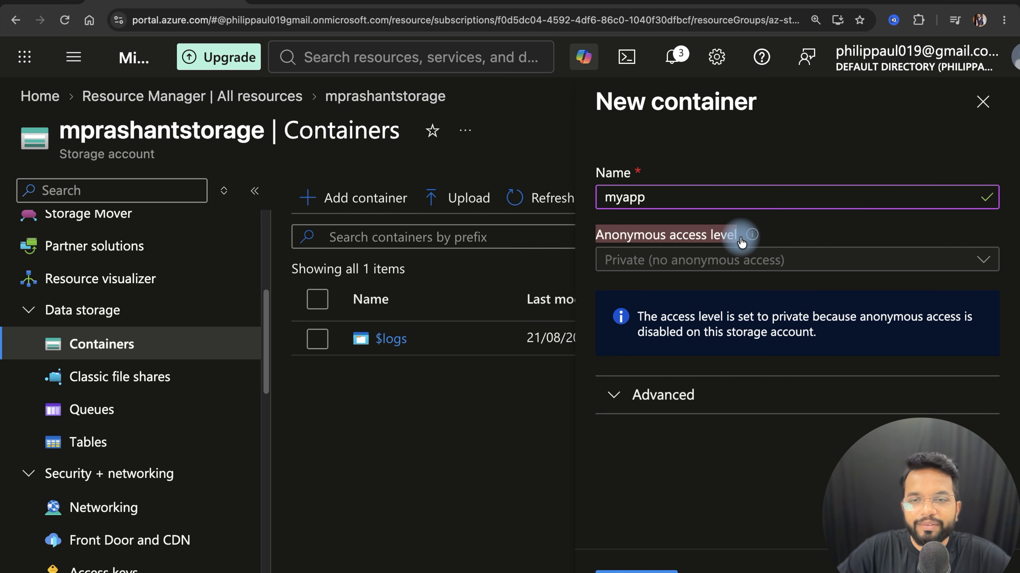
click(860, 227)
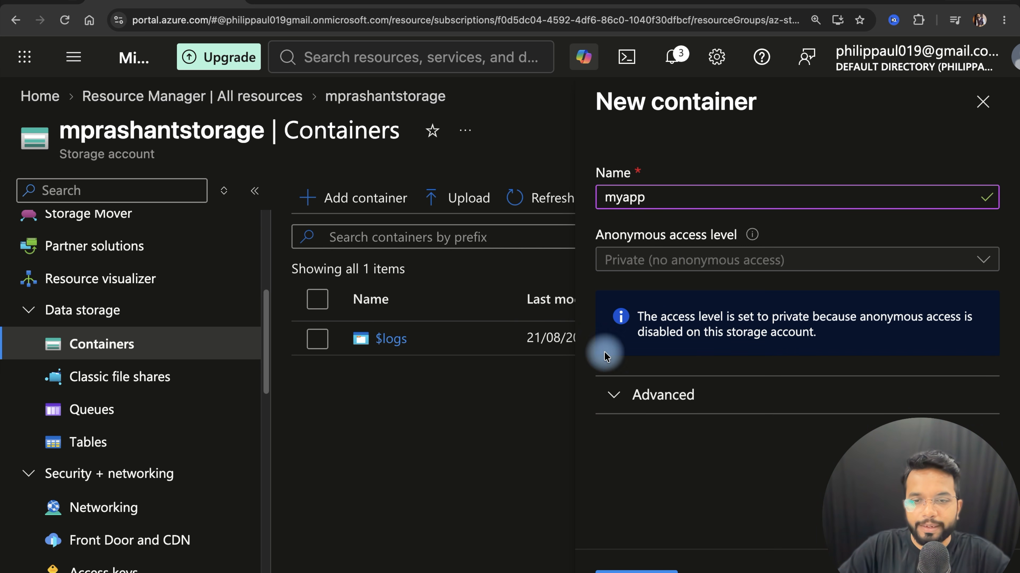
click(637, 571)
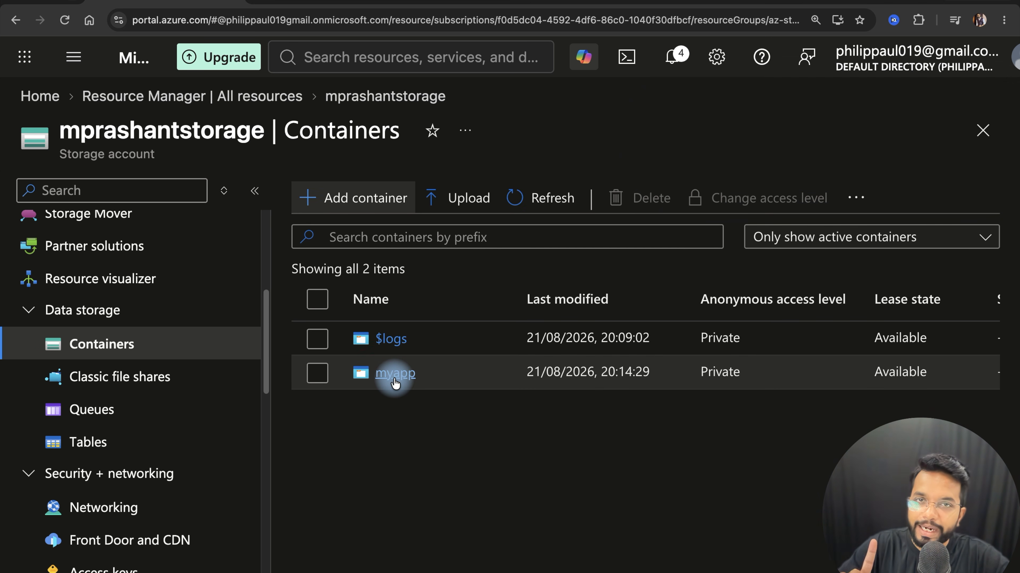
Upload index.html and nature_pic.png from the sample files folder into the myapp container.
click(402, 374)
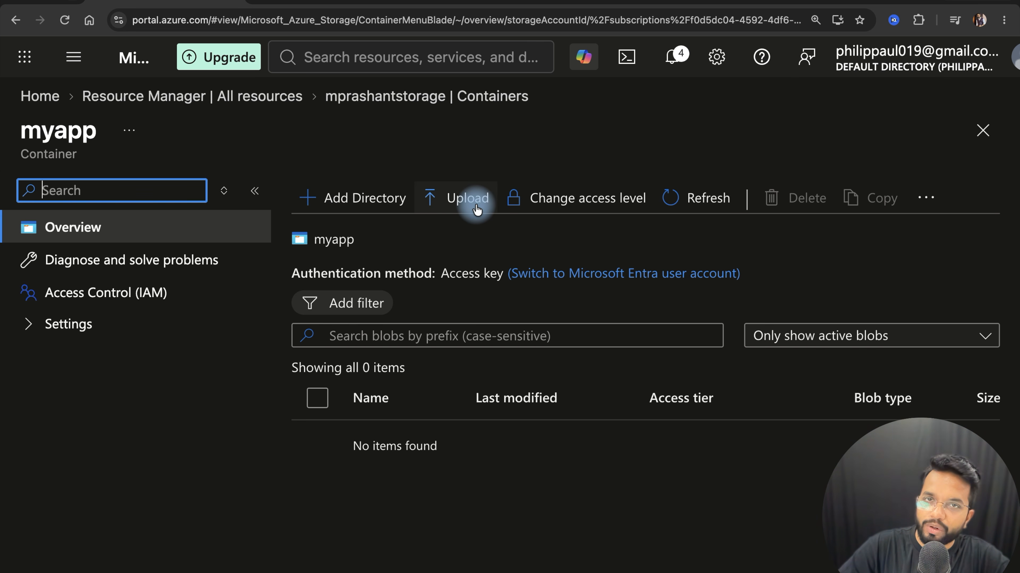
click(458, 208)
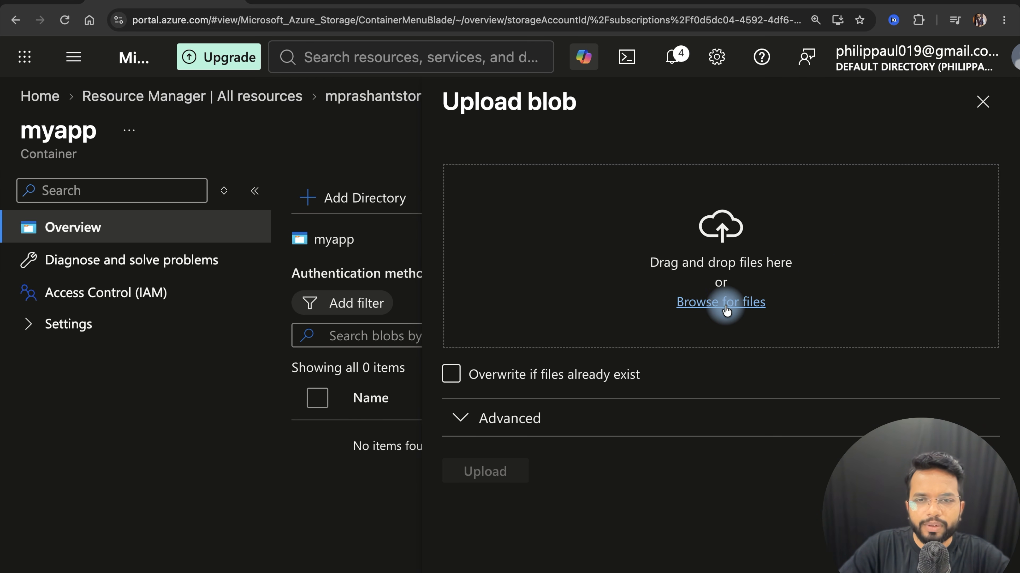
click(711, 303)
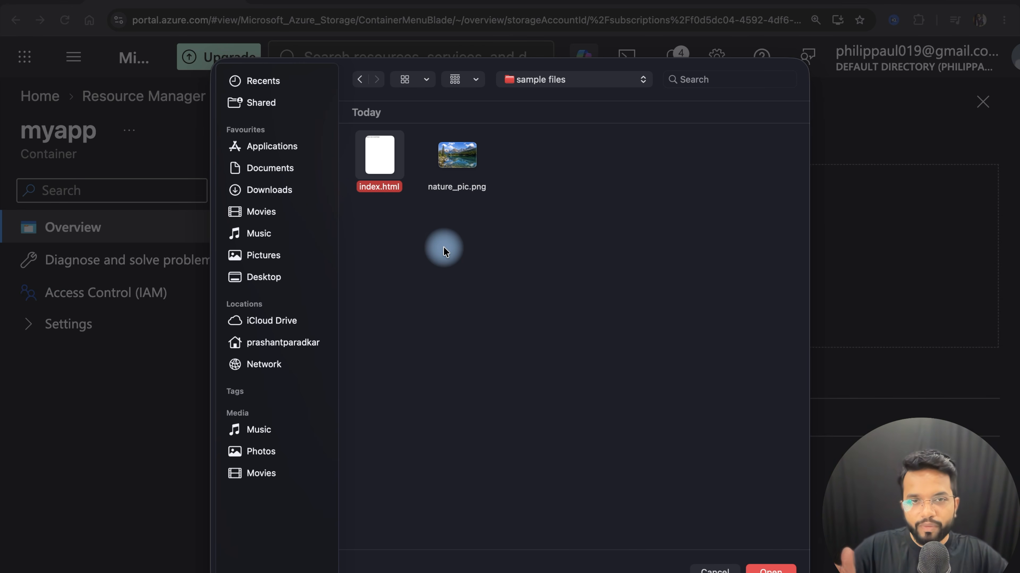
super+click(457, 157)
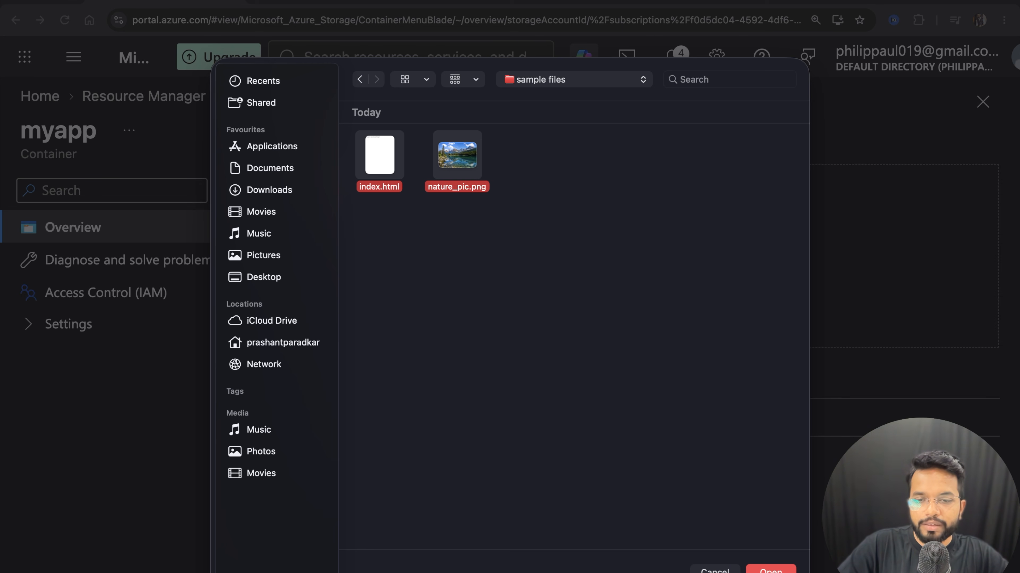
click(775, 569)
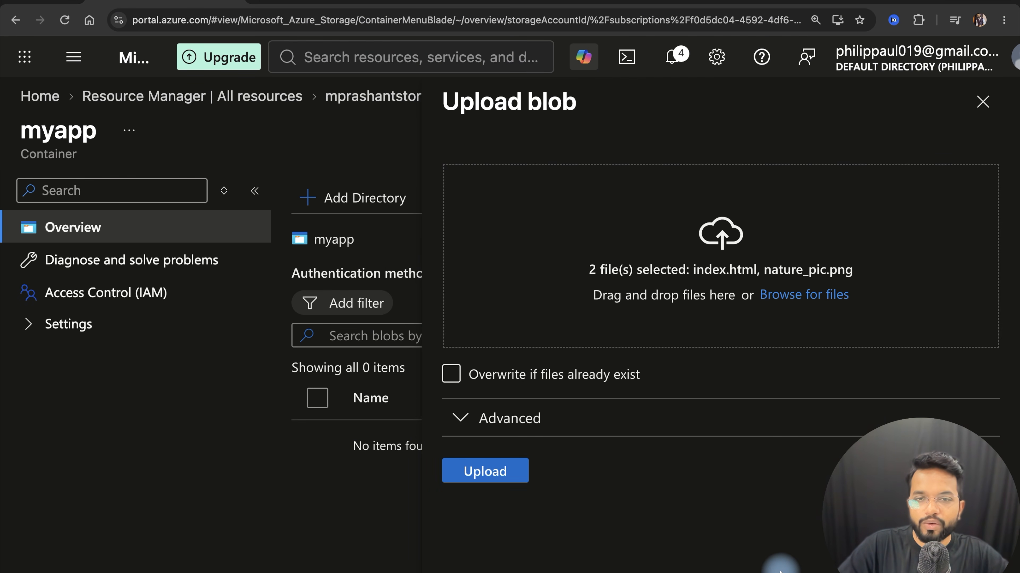
click(507, 484)
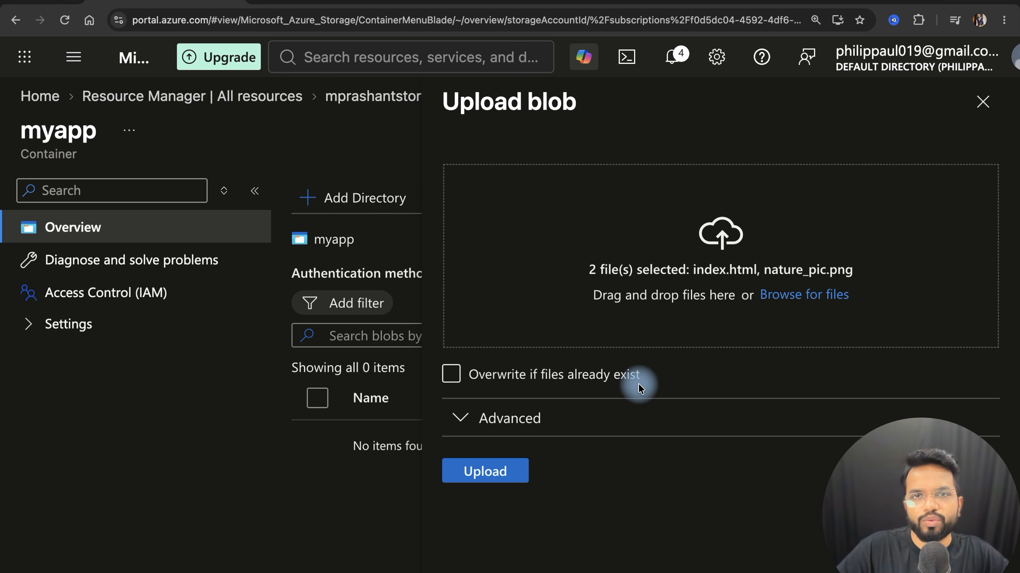
click(496, 467)
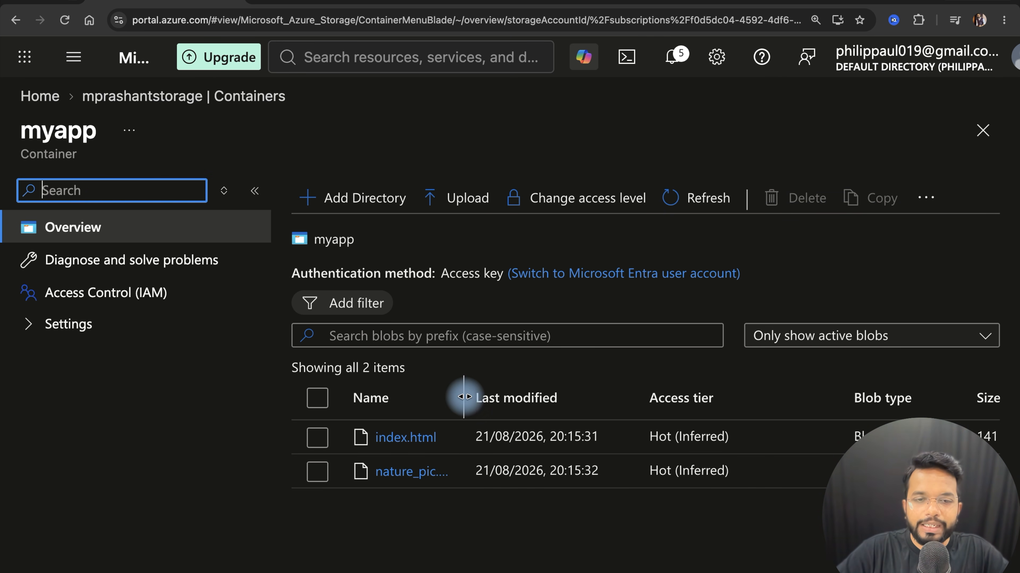
Edit the index.html blob so its heading reads "Welcome to Azure Account Storage - 1!" and save it.
click(428, 437)
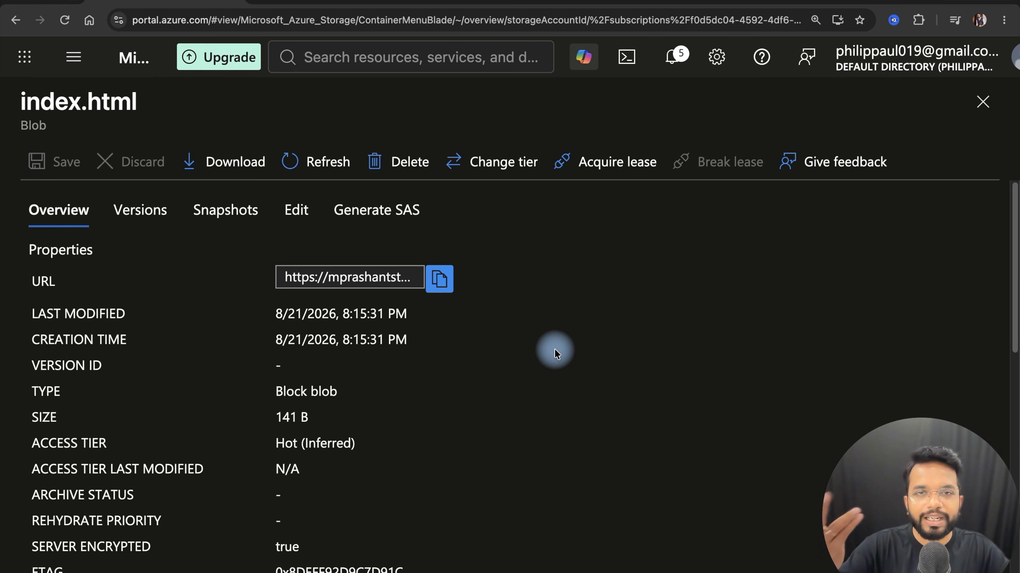
click(307, 219)
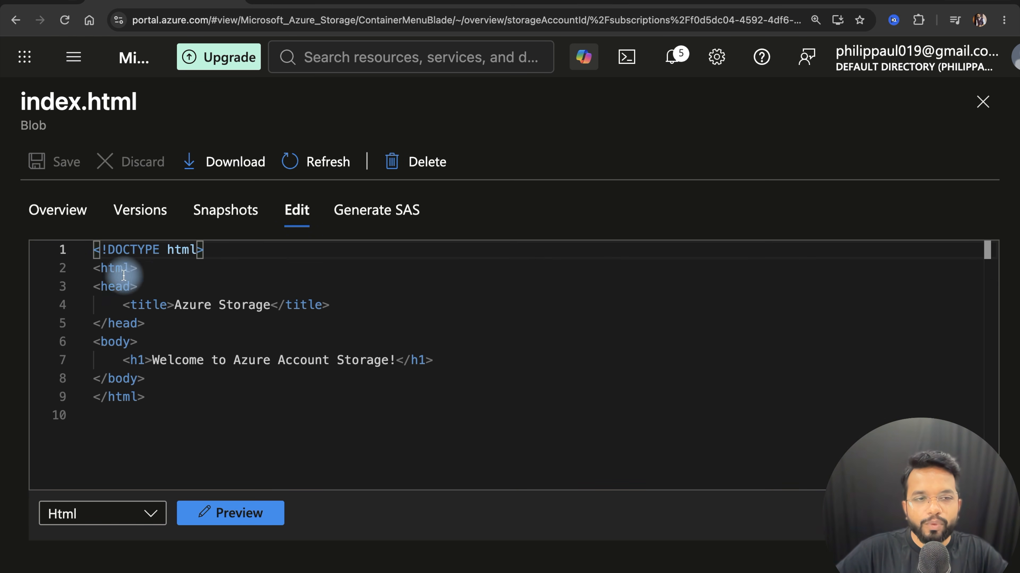
drag(93, 250, 176, 418)
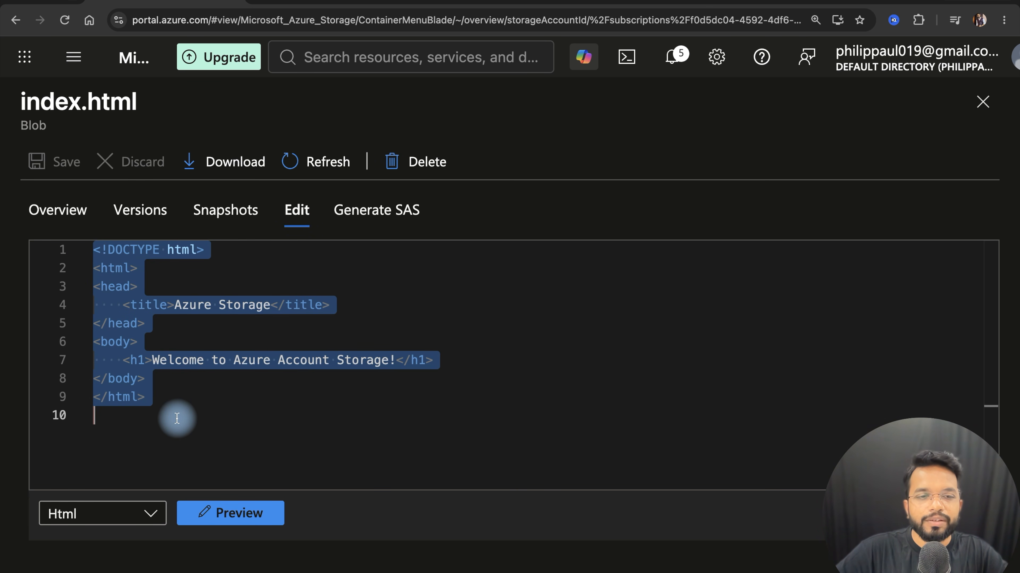
click(564, 448)
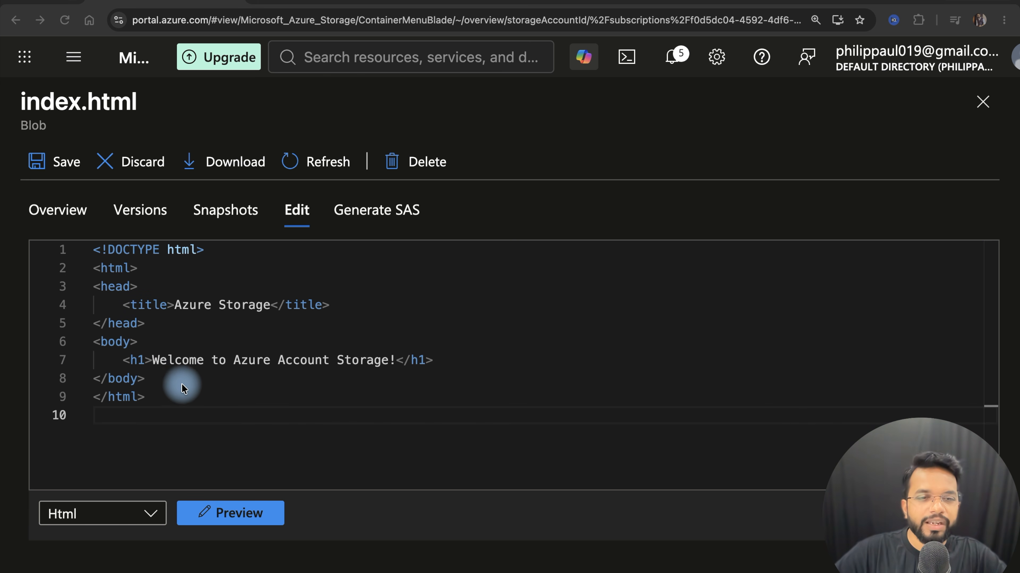
click(391, 364)
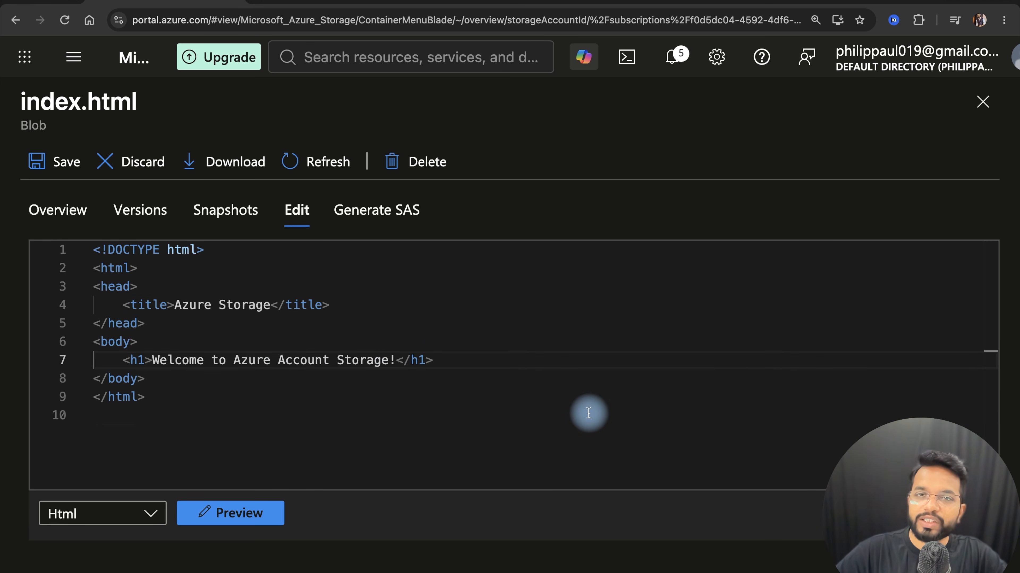
text(- 1)
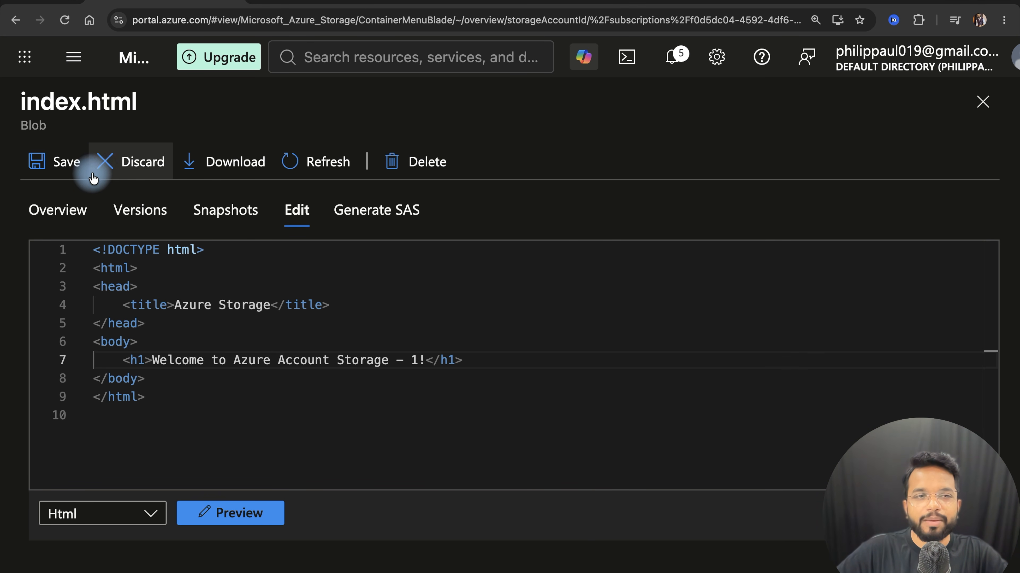
click(45, 169)
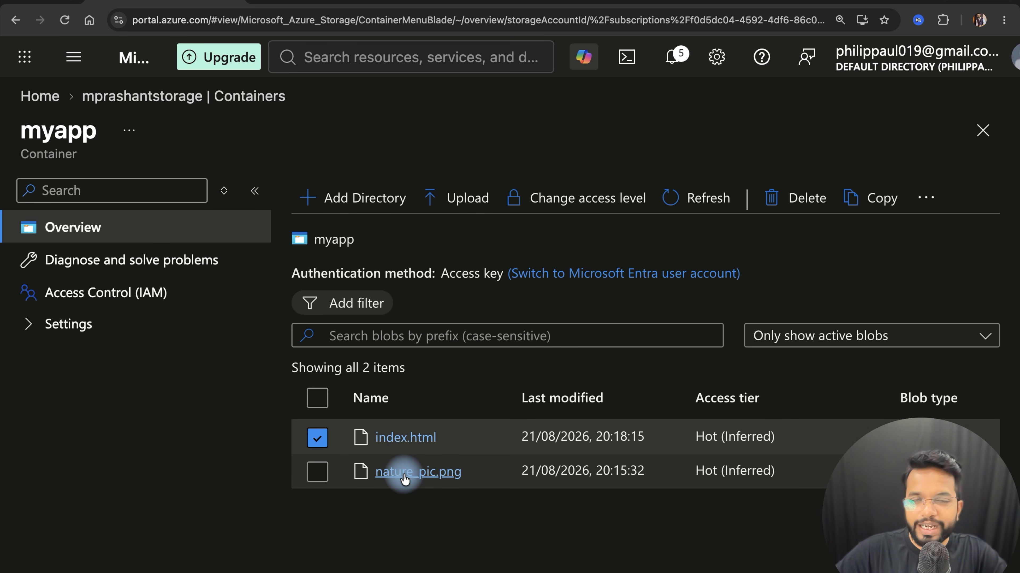
View the image stored in the nature_pic.png blob and download it.
click(404, 472)
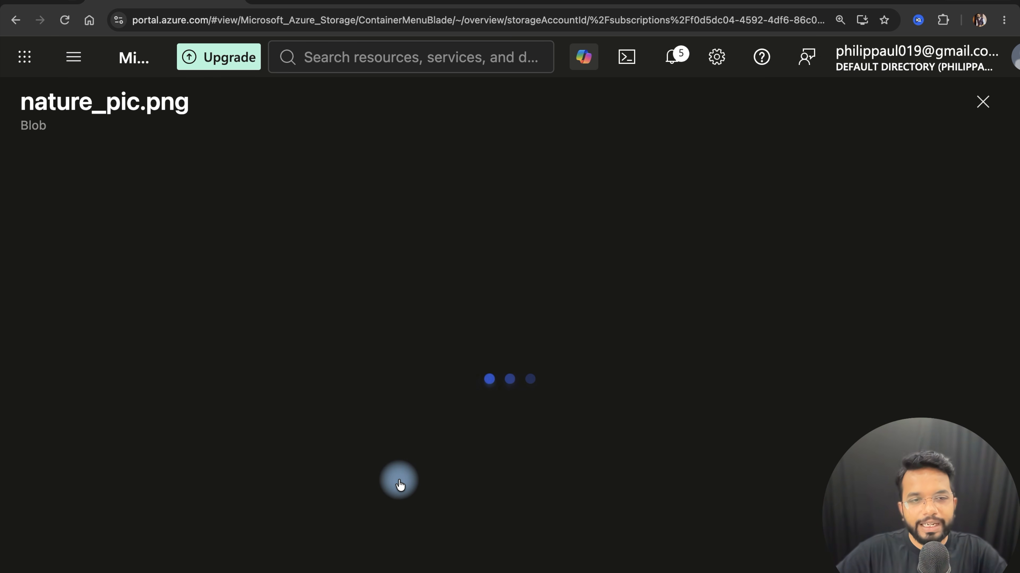
click(311, 228)
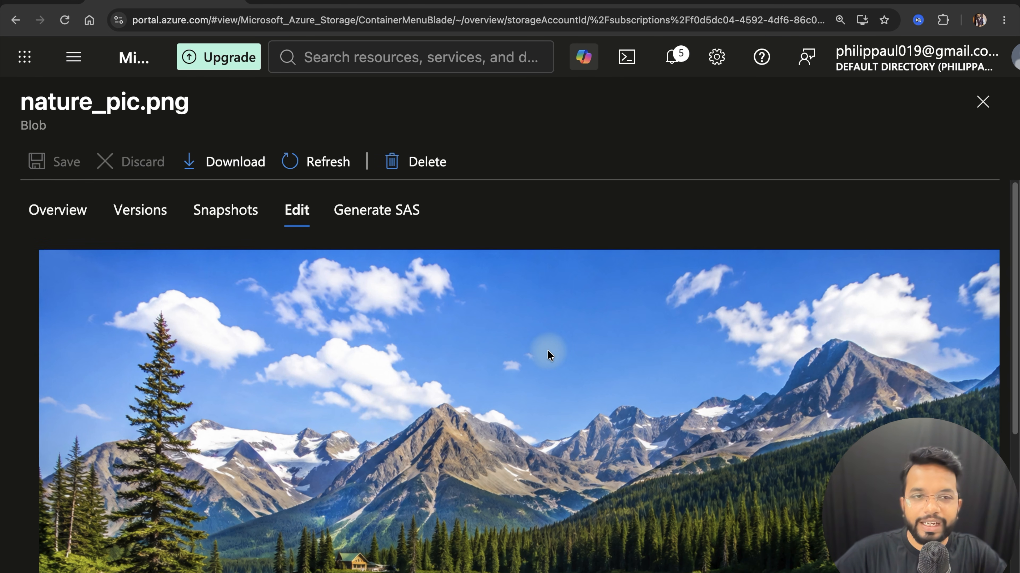
click(224, 175)
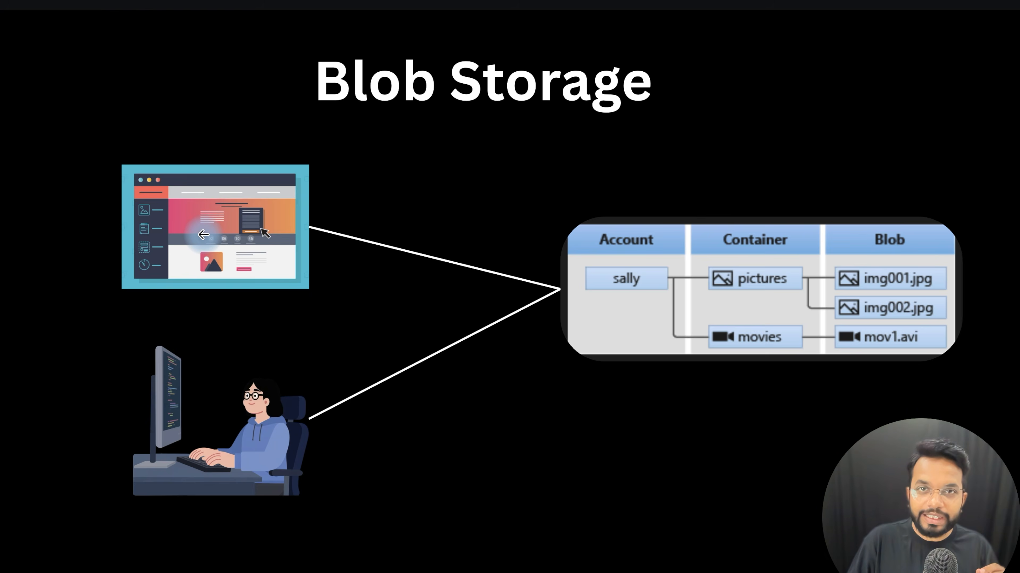
click(204, 236)
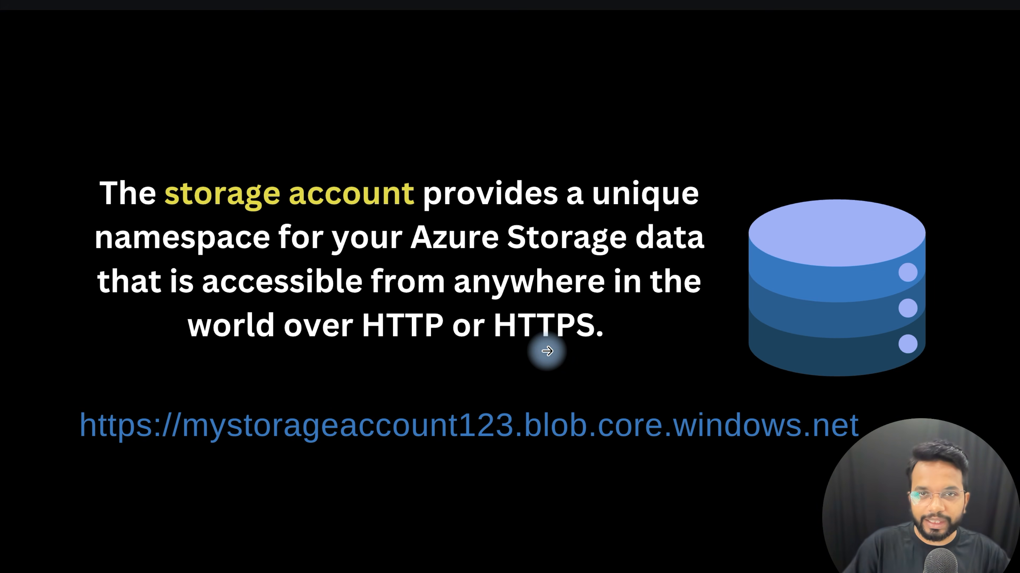
Copy the URL of the nature_pic.png blob, load it in a new browser tab and examine the response.
key(ctrl+Tab)
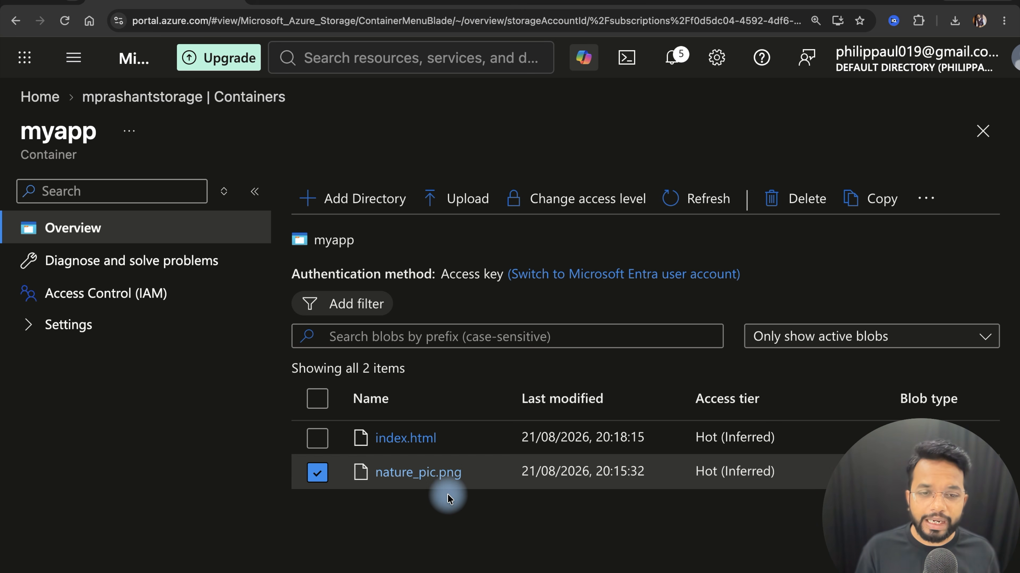
click(432, 480)
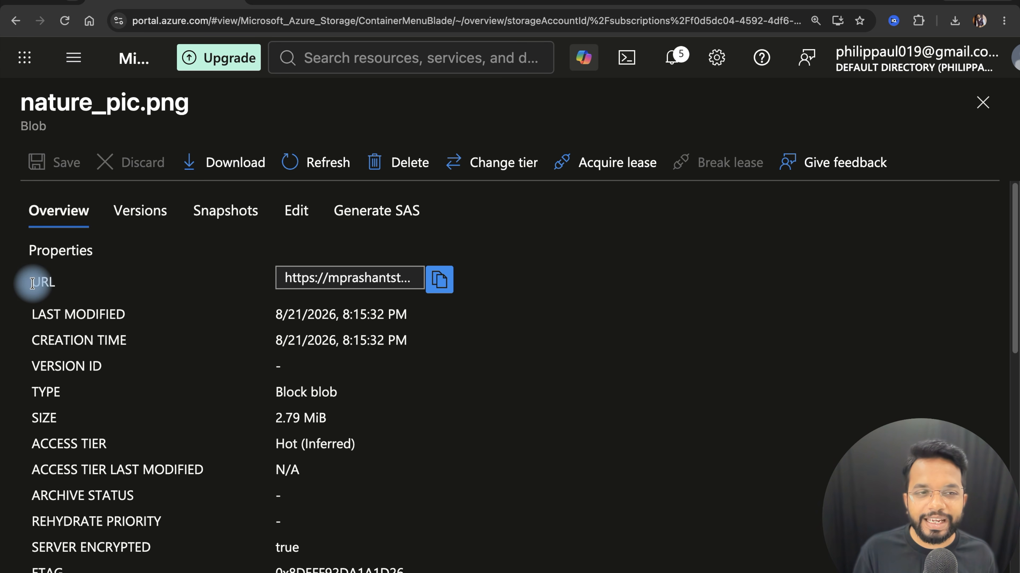
drag(32, 283, 83, 286)
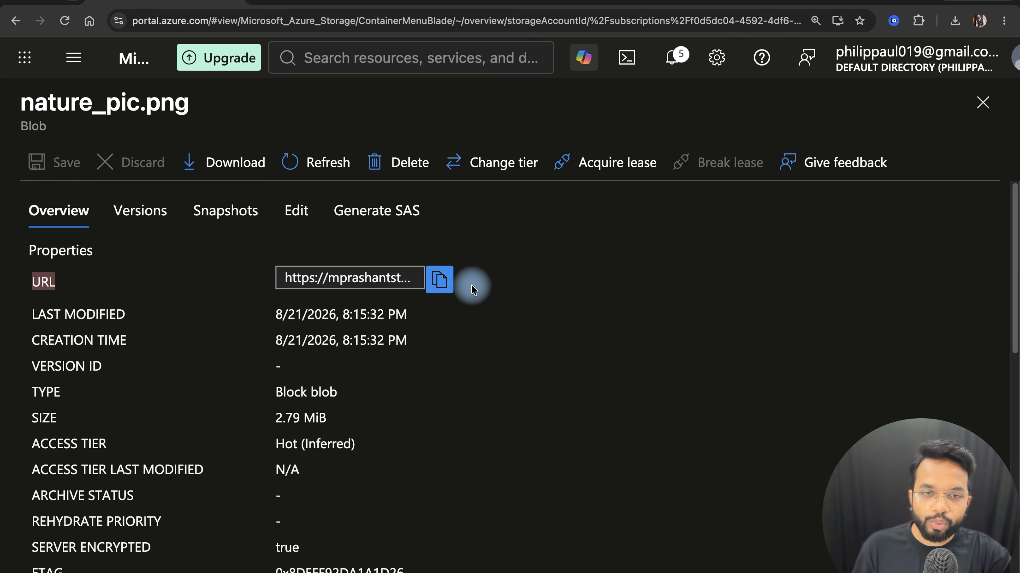
click(439, 281)
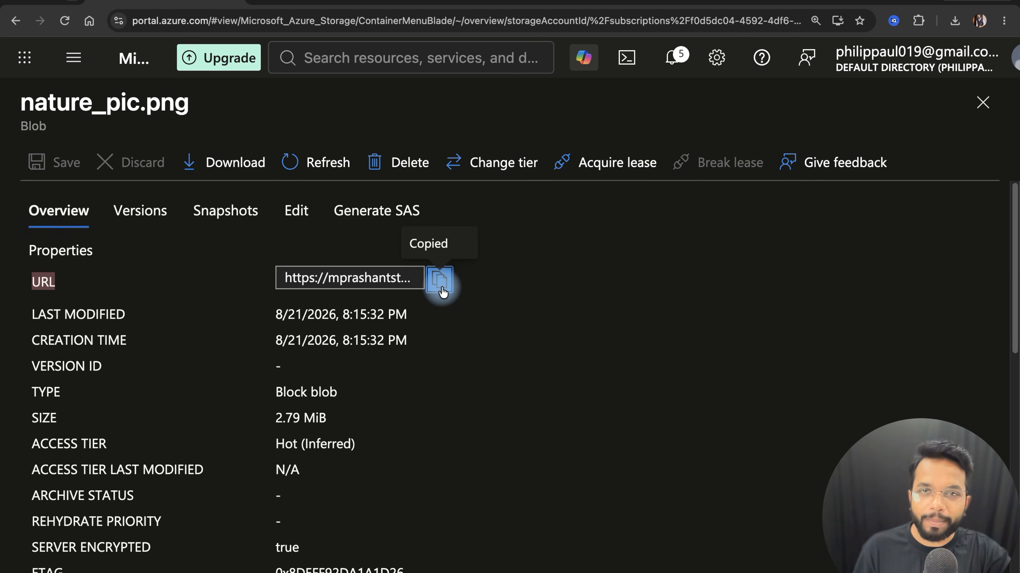
click(747, 3)
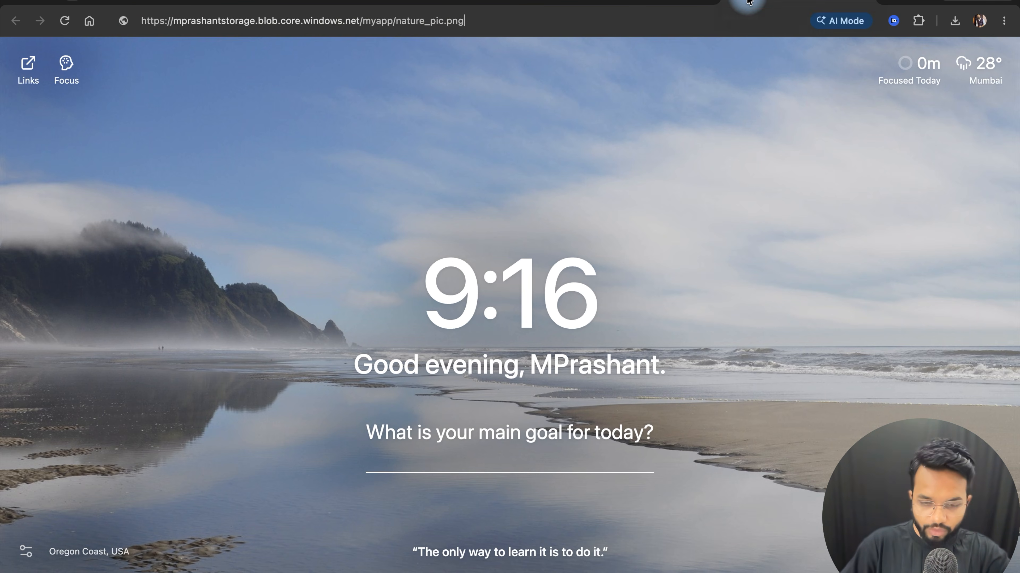
key(super+v)
key(Return)
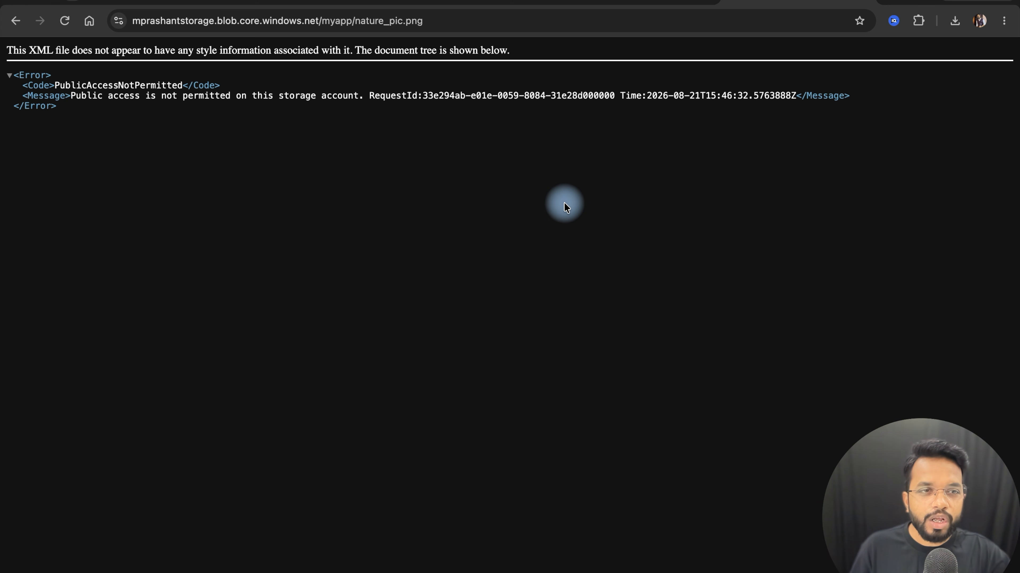
key(super+equal)
key(super+equal)
key(super+equal)
key(super+equal)
drag(96, 122, 320, 121)
click(552, 274)
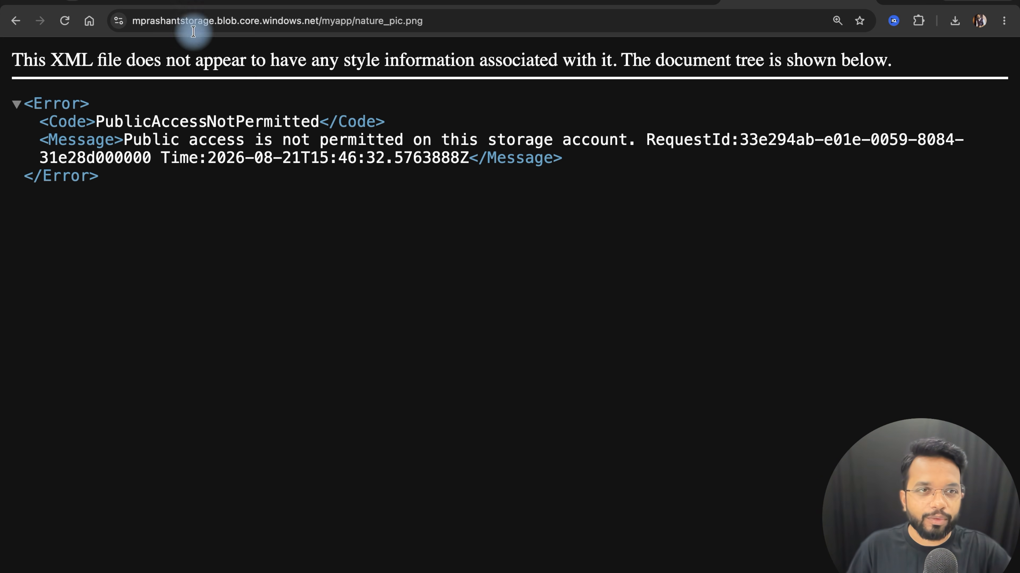
Set Allow Blob anonymous access to Enabled in the mprashantstorage account's configuration in the Azure portal and save the change.
click(157, 5)
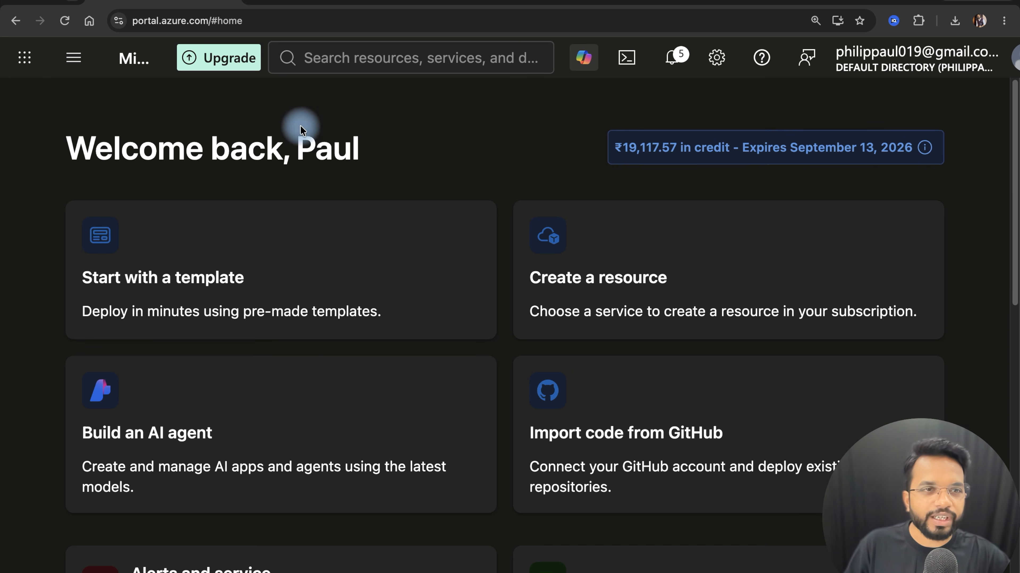
click(74, 57)
click(85, 292)
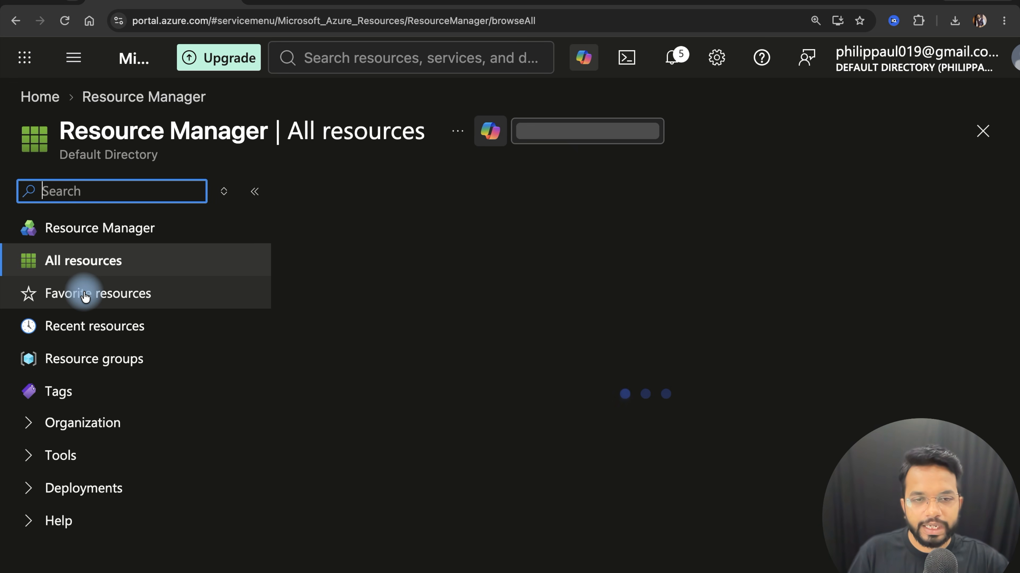
click(417, 400)
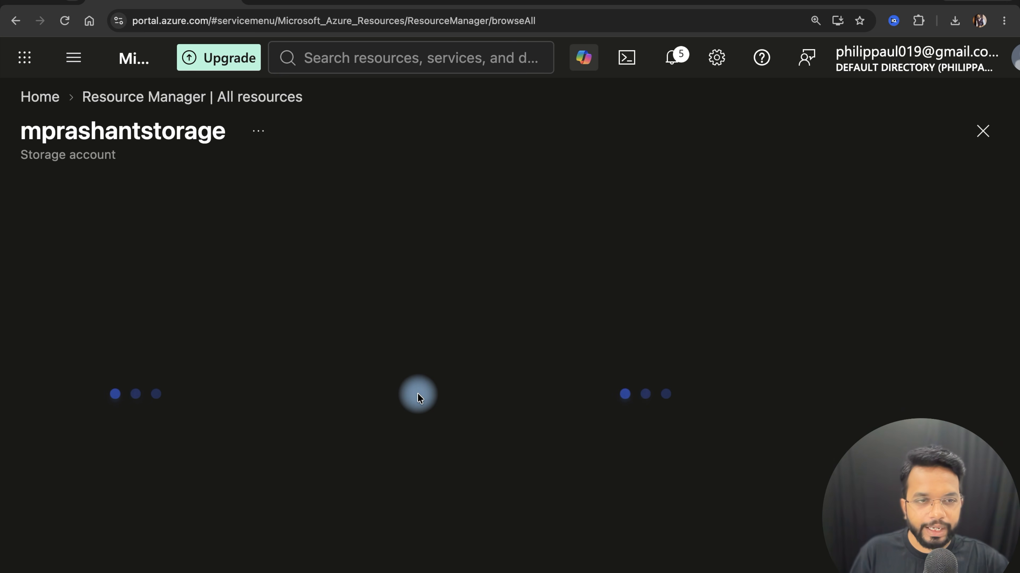
scroll(166, 350, down, 15)
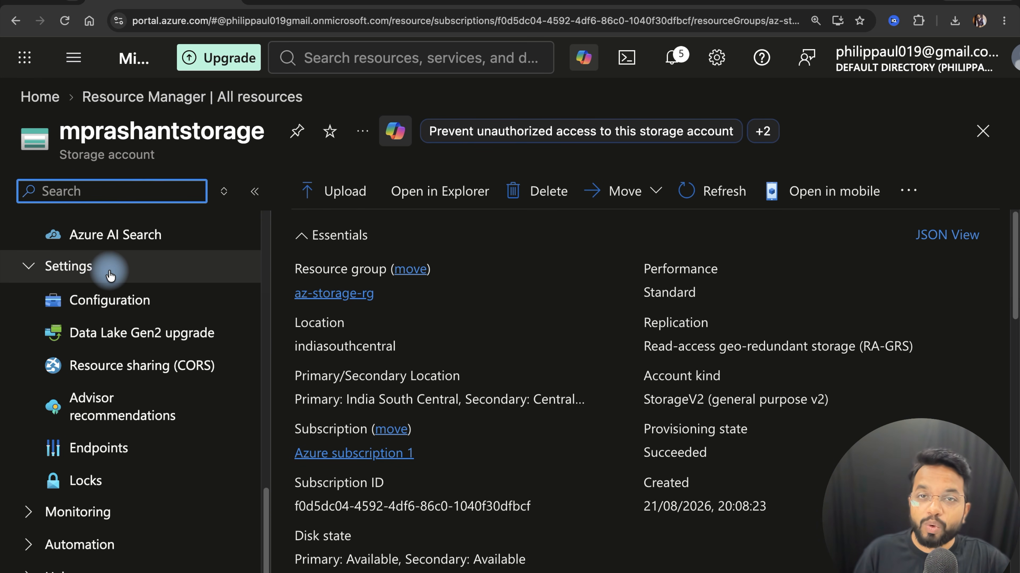
click(134, 299)
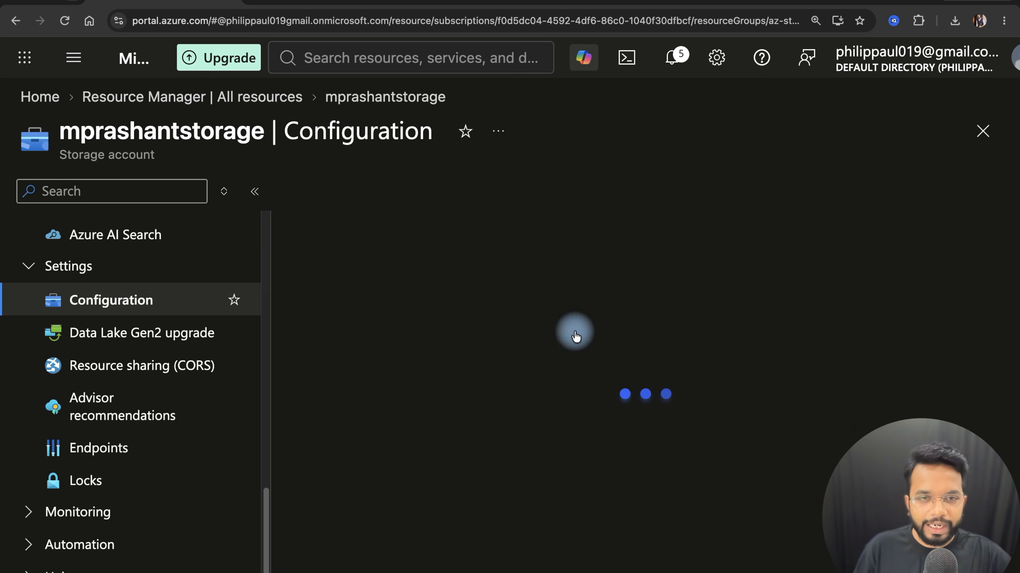
scroll(646, 353, down, 4)
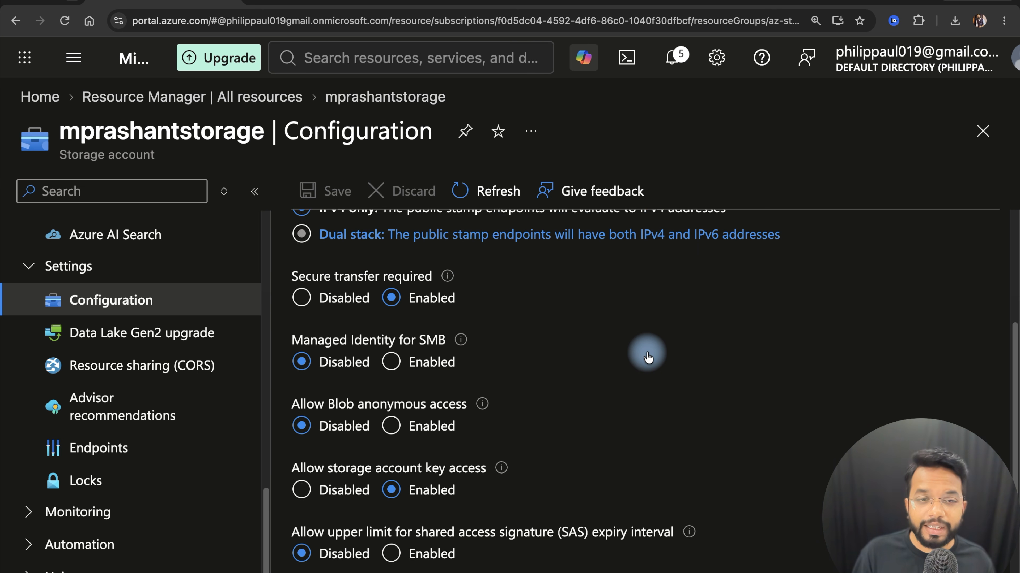
drag(290, 381, 468, 382)
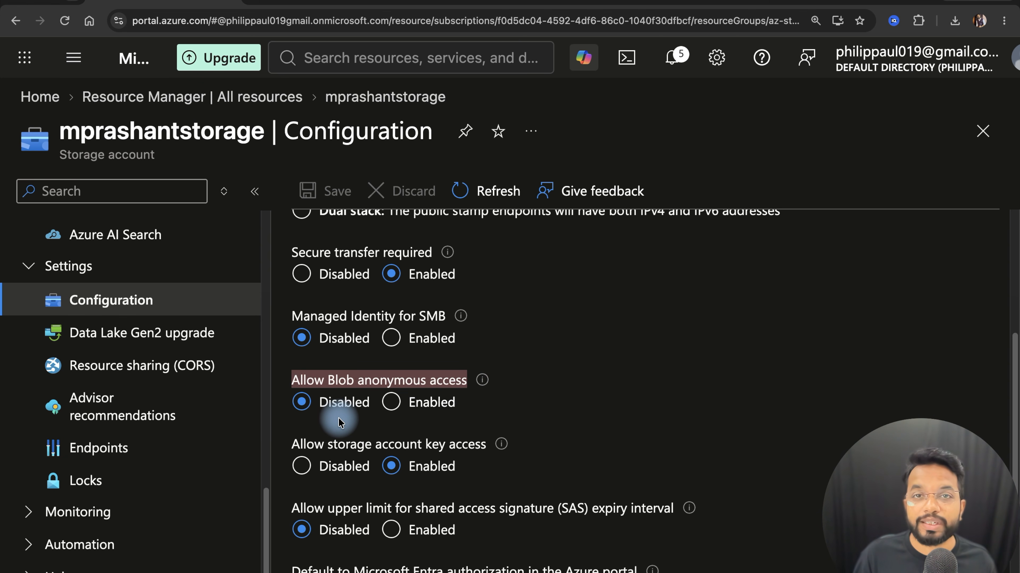
click(391, 403)
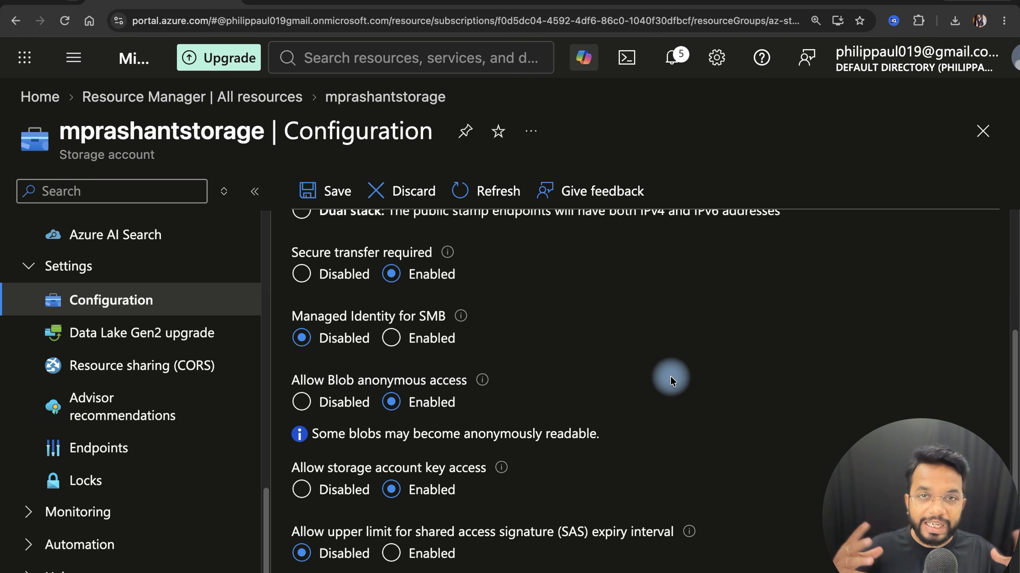
click(333, 191)
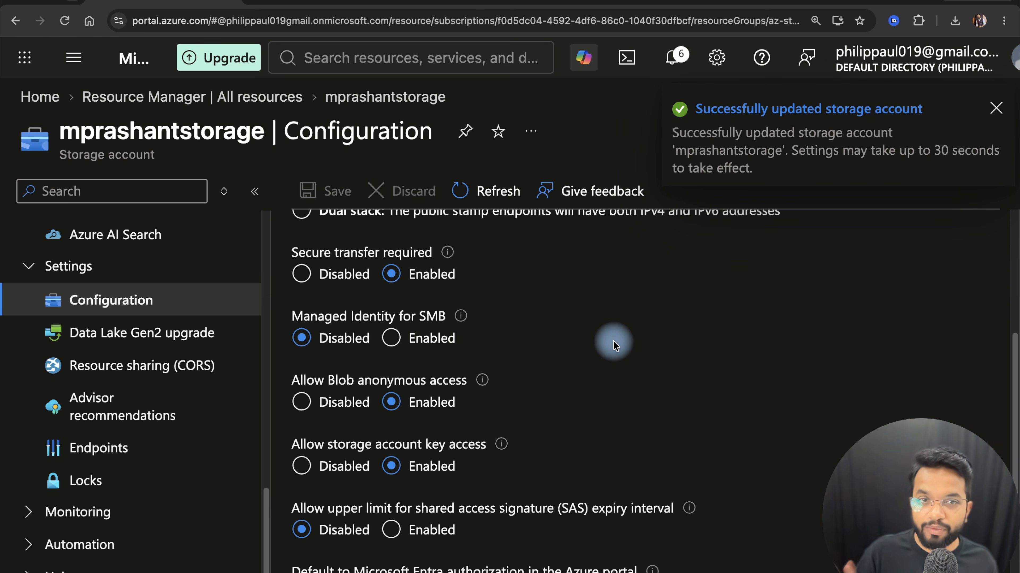
Change the myapp container's anonymous access level to Blob (anonymous read access for blobs only).
scroll(198, 335, up, 7)
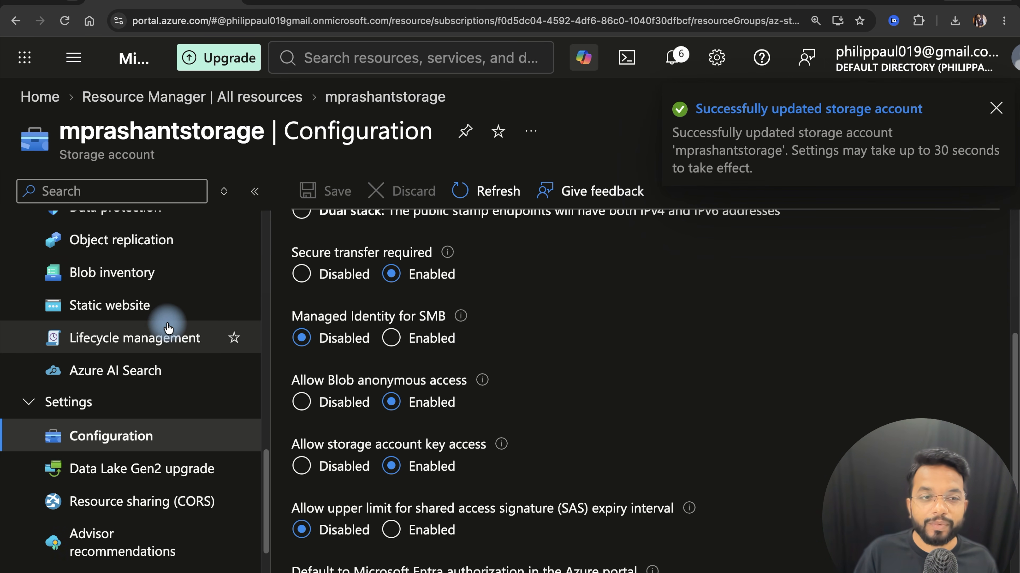
scroll(193, 331, up, 8)
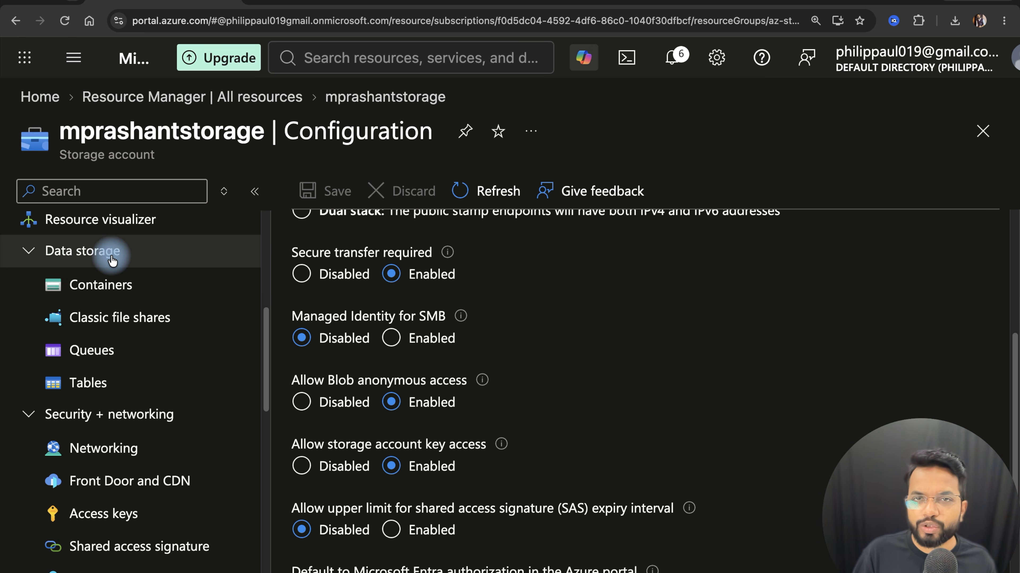
click(103, 286)
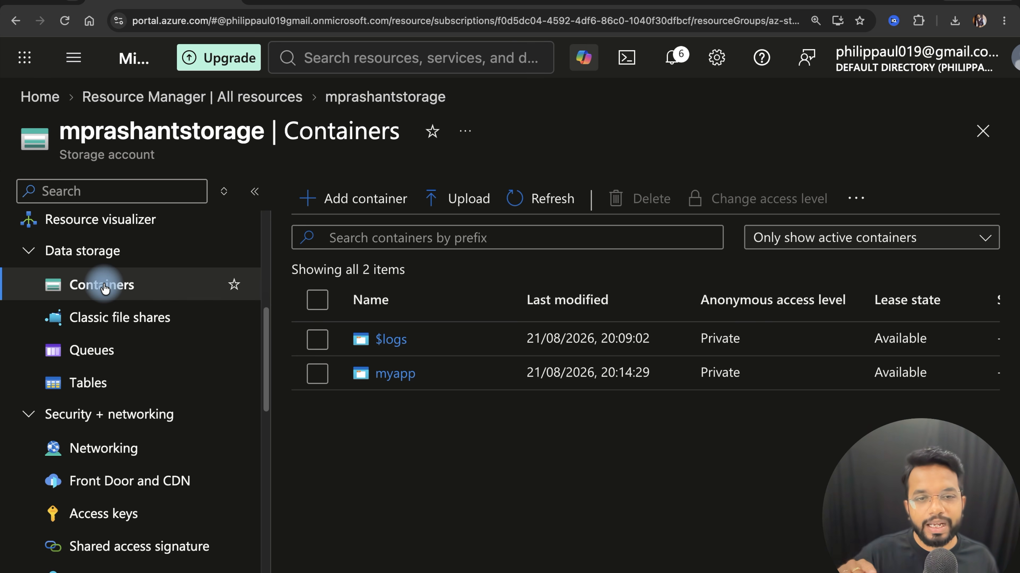
click(400, 378)
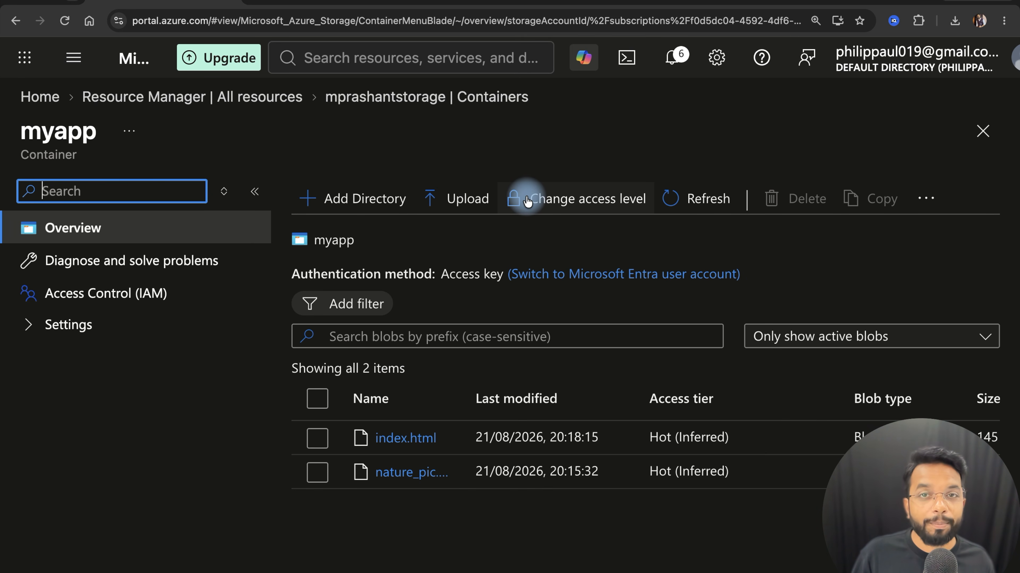
click(560, 203)
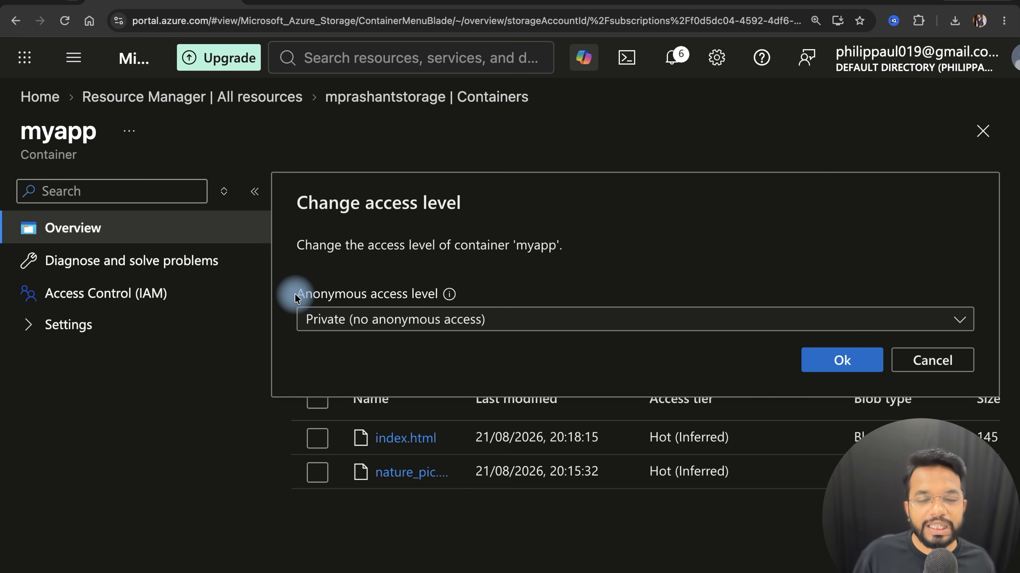
click(477, 321)
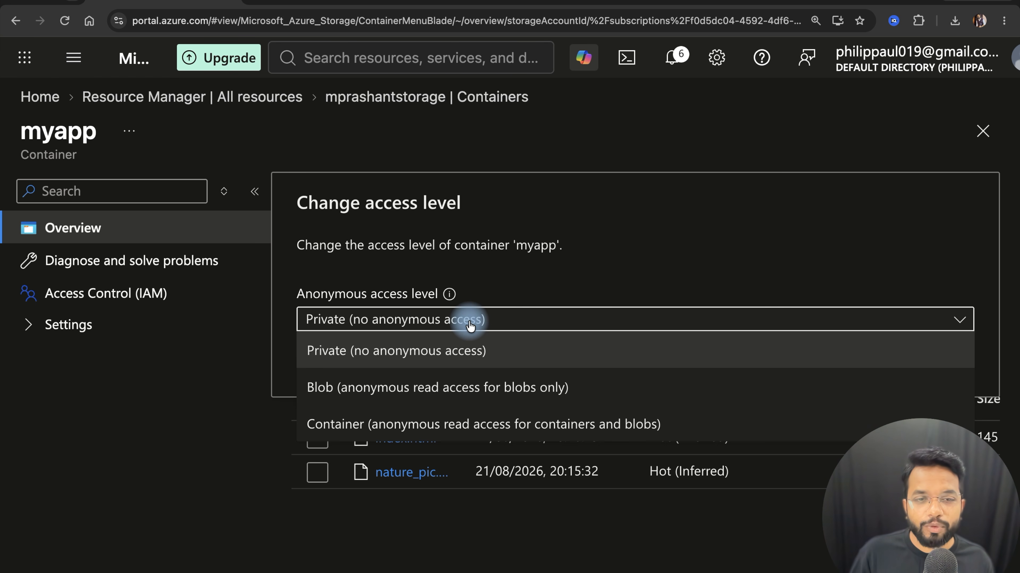
click(462, 389)
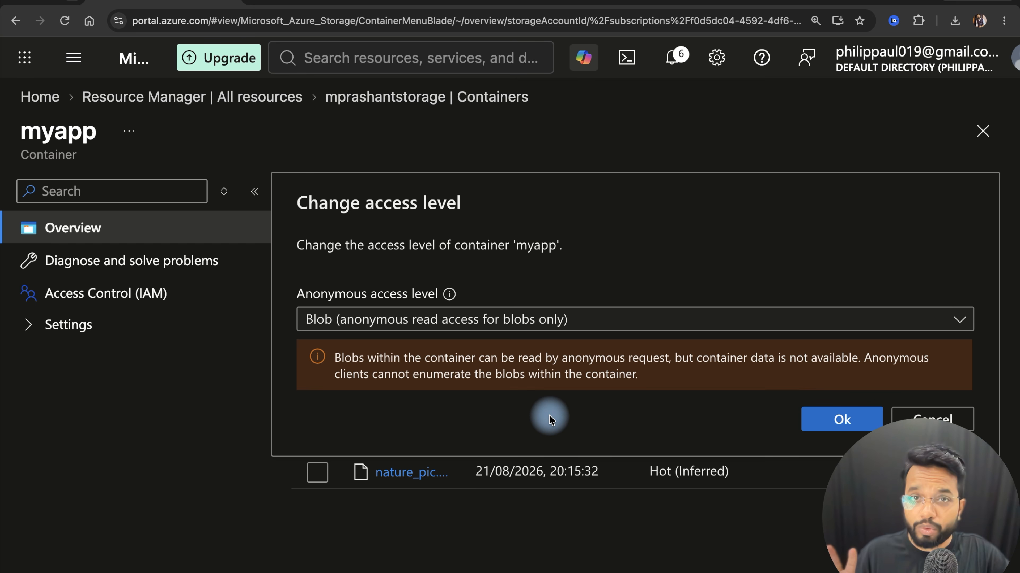
click(847, 425)
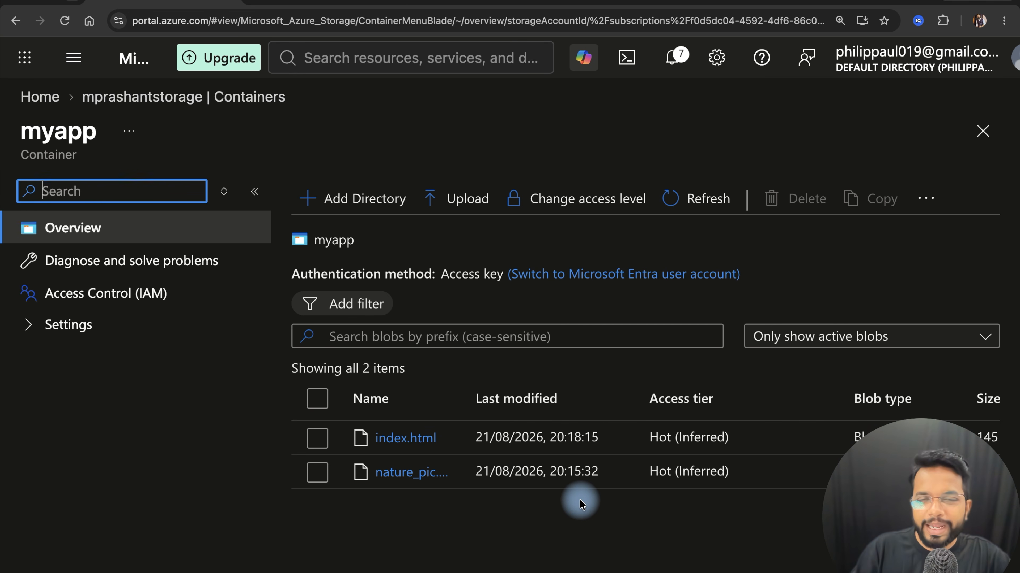
Copy the nature_pic.png blob's URL again and load it in a new browser tab to test anonymous access.
click(427, 474)
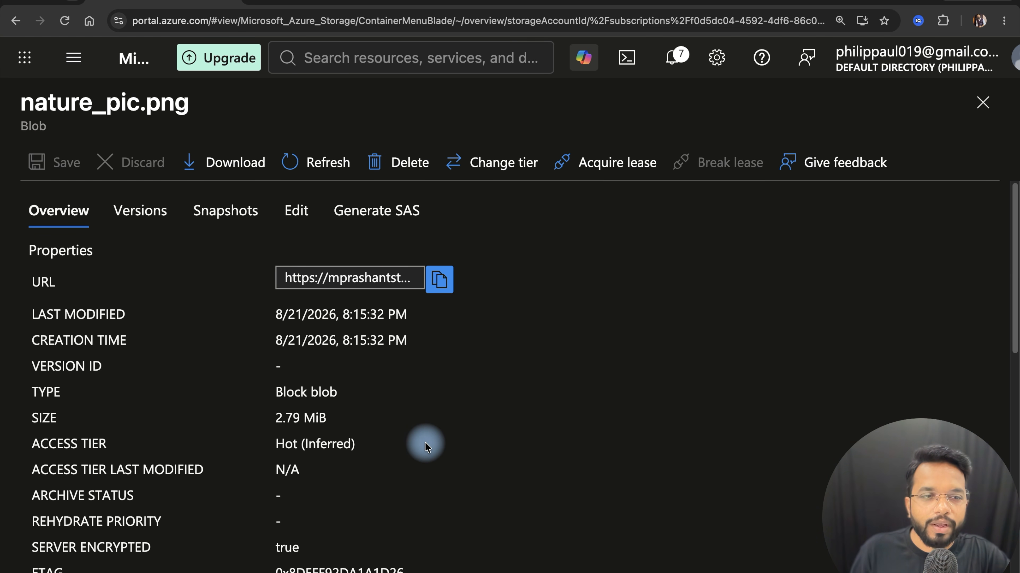
click(456, 281)
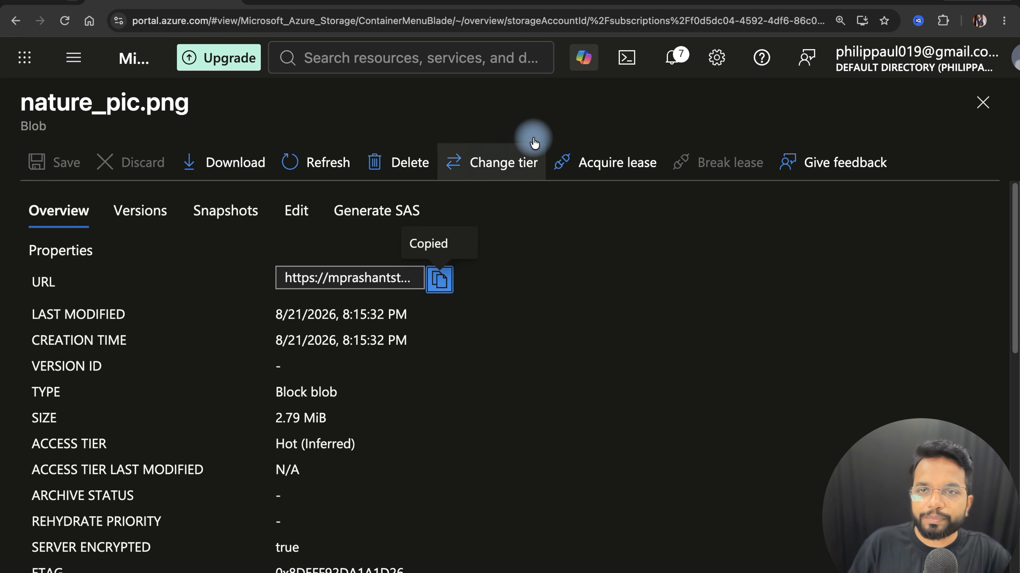
click(885, 2)
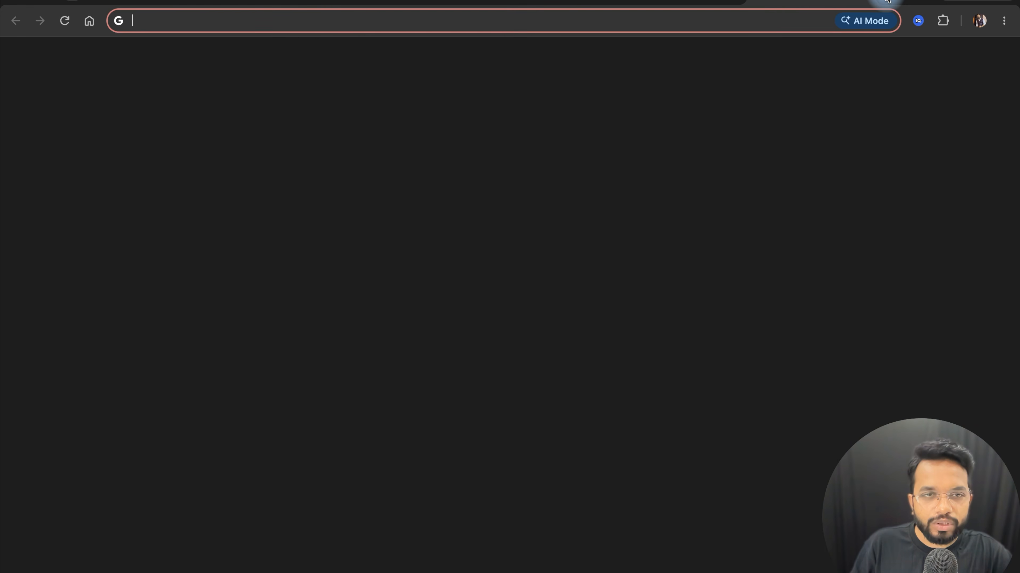
key(super+v)
key(Return)
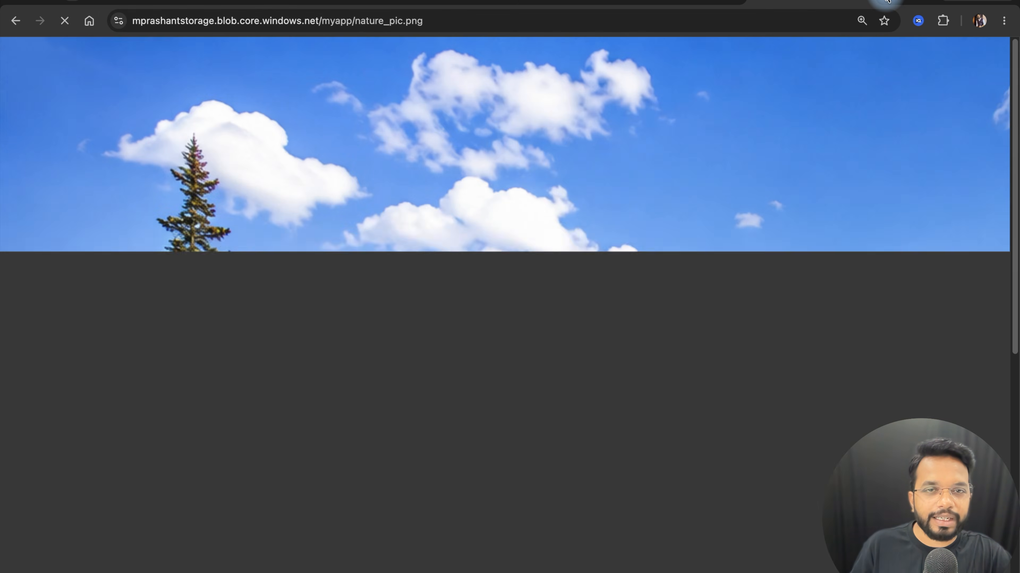
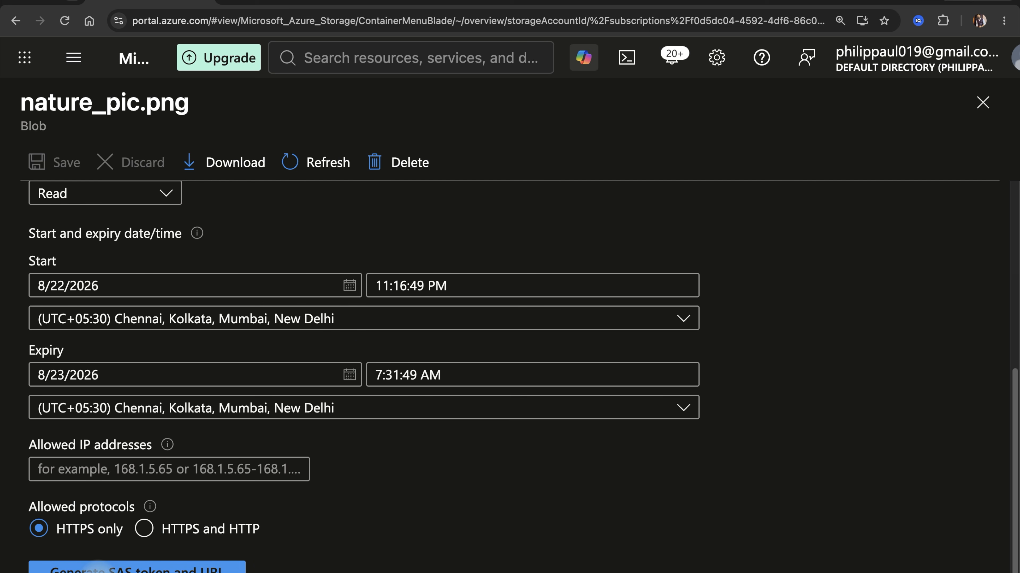
Generate a SAS token and URL for the nature_pic.png blob and copy the Blob SAS URL.
click(114, 567)
scroll(321, 490, down, 5)
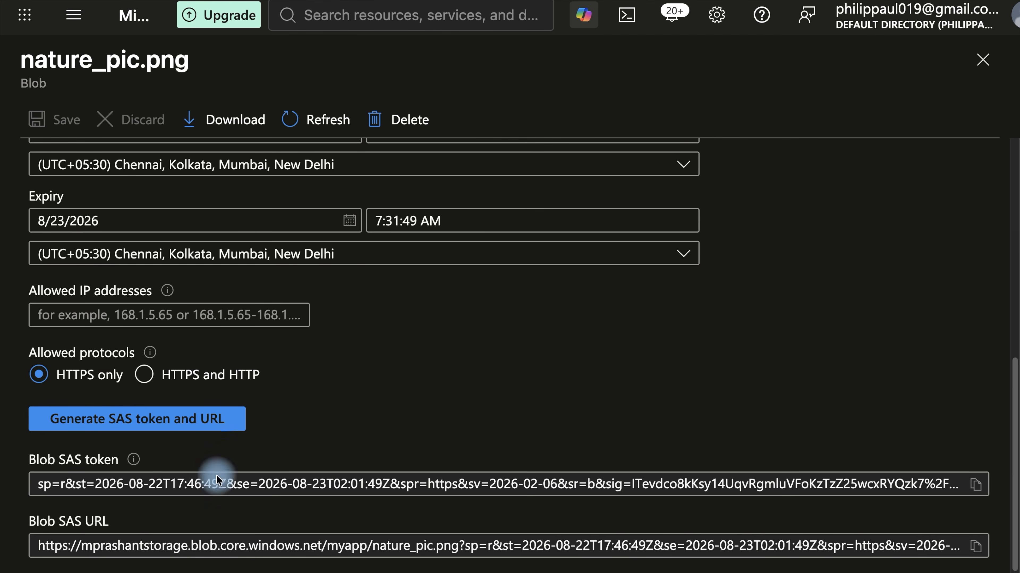
drag(30, 526, 118, 531)
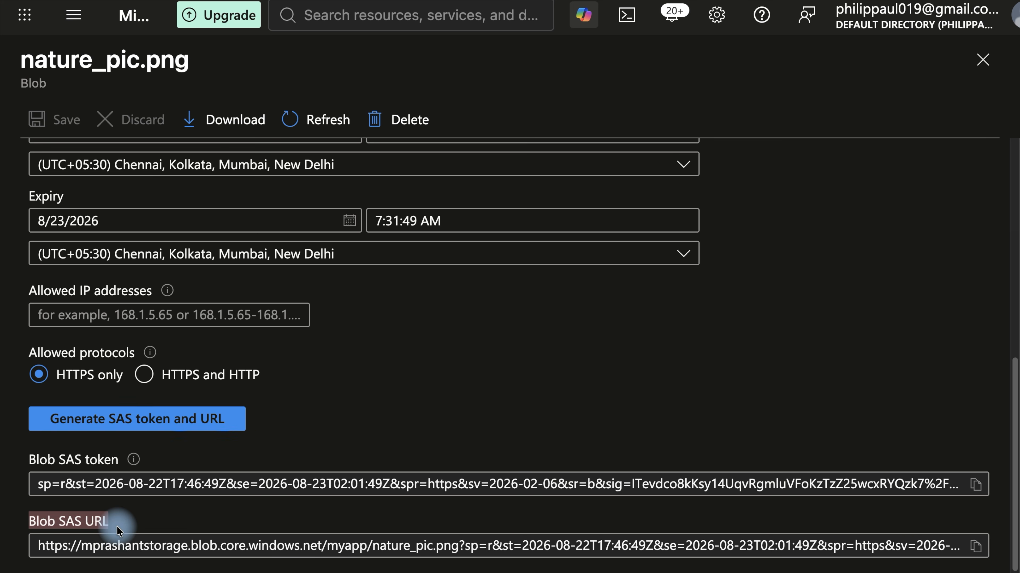
click(978, 550)
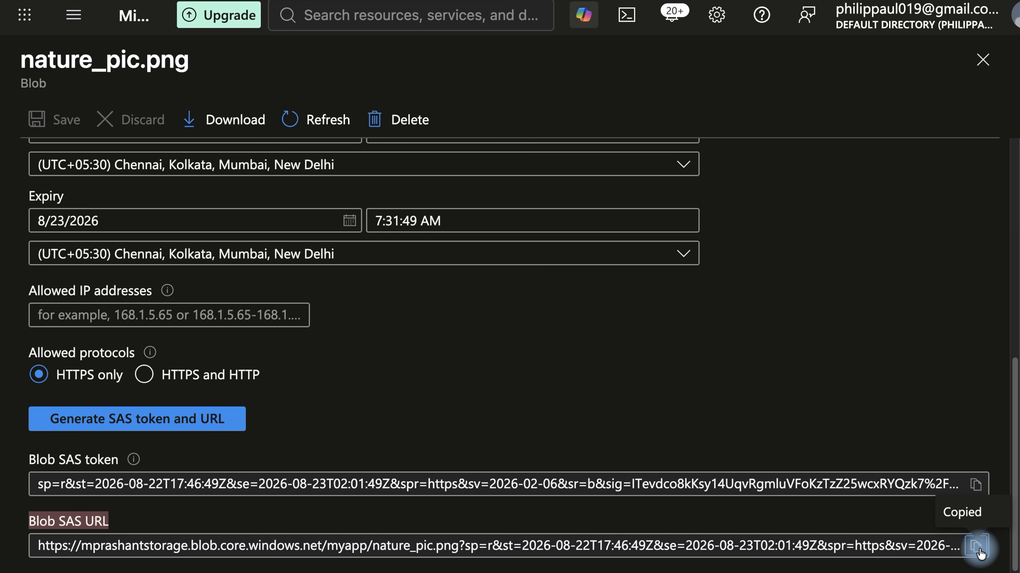
Load the copied Blob SAS URL in a new browser tab and look over the image.
key(super+t)
key(super+v)
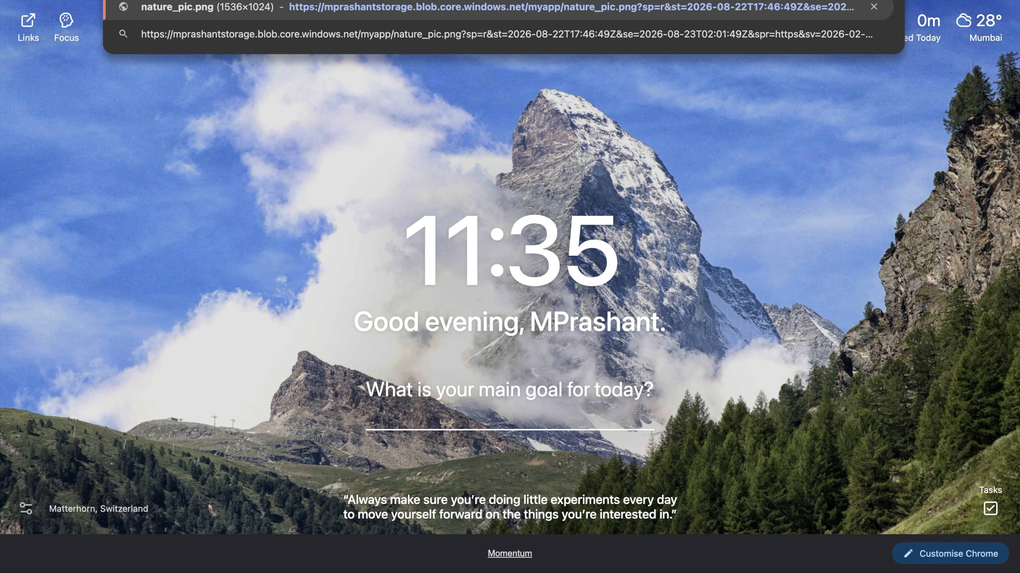
key(Return)
scroll(627, 237, down, 10)
scroll(628, 237, up, 10)
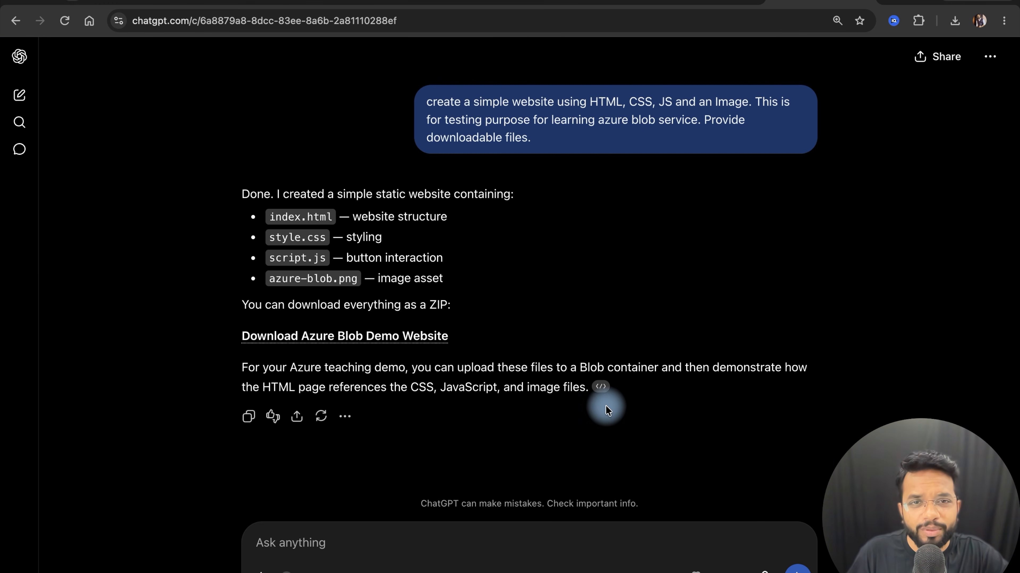
Review the website prompt in ChatGPT, and look over the website files in the local azure_blob_demo_website folder.
drag(426, 102, 612, 102)
double_click(612, 101)
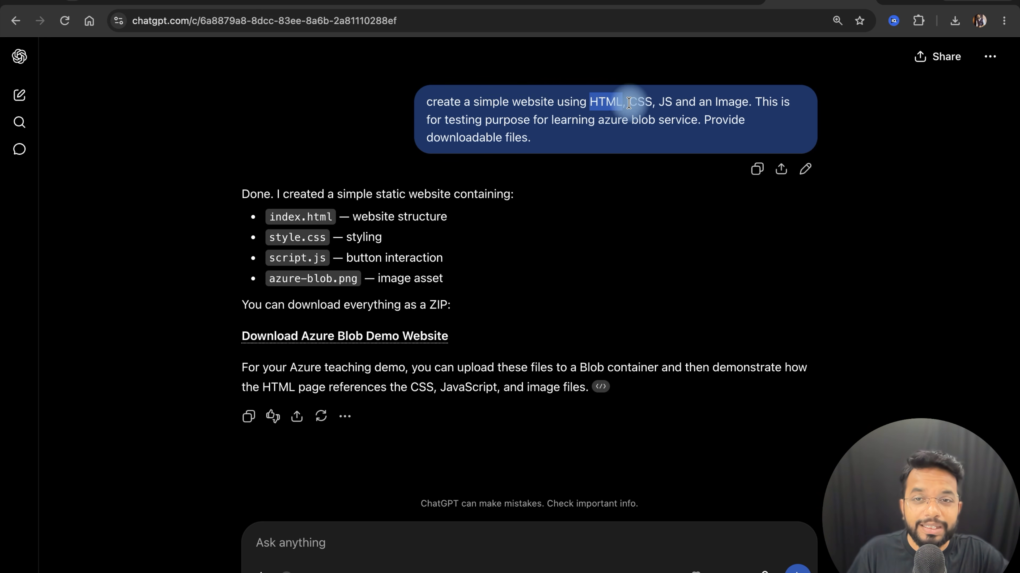
double_click(736, 103)
drag(502, 137, 531, 137)
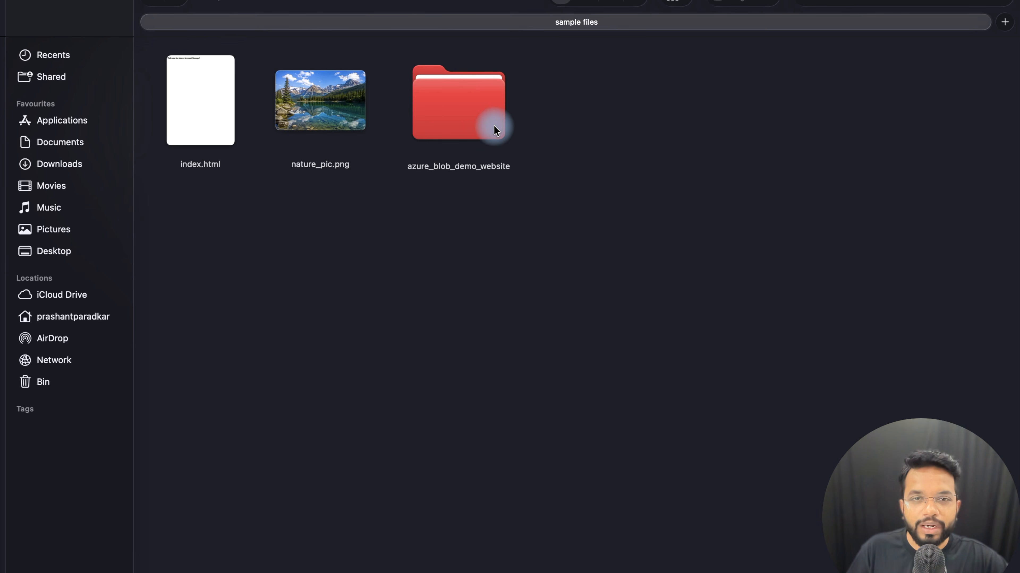
double_click(494, 125)
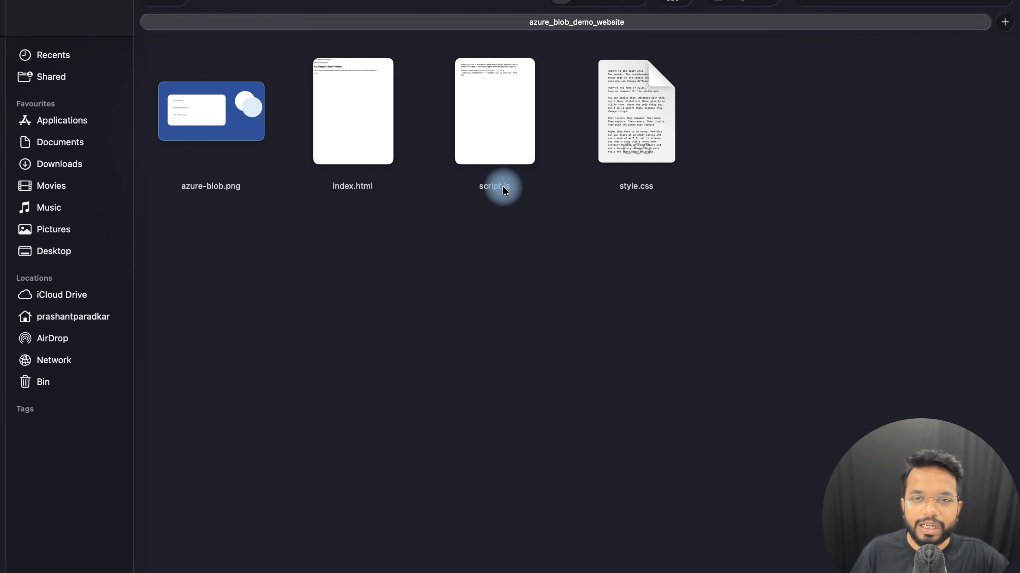
click(201, 111)
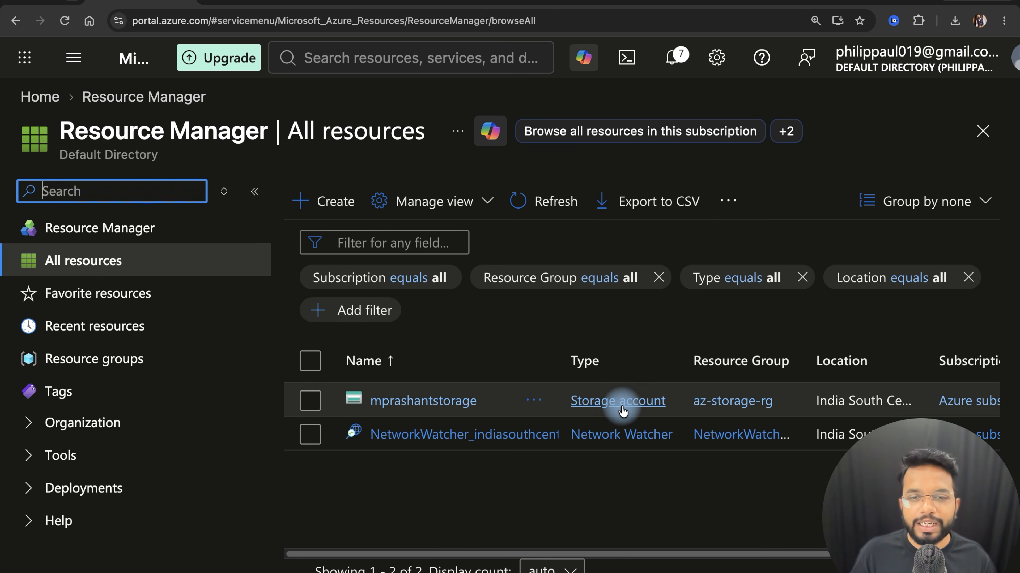
Open the Static website settings of the storage account in the Azure portal.
click(440, 411)
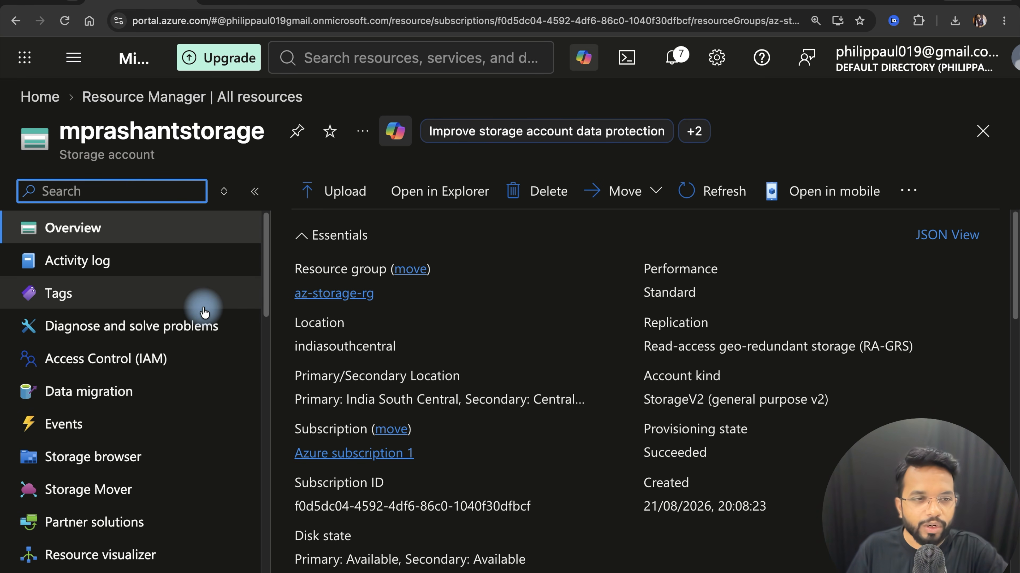
scroll(204, 312, down, 10)
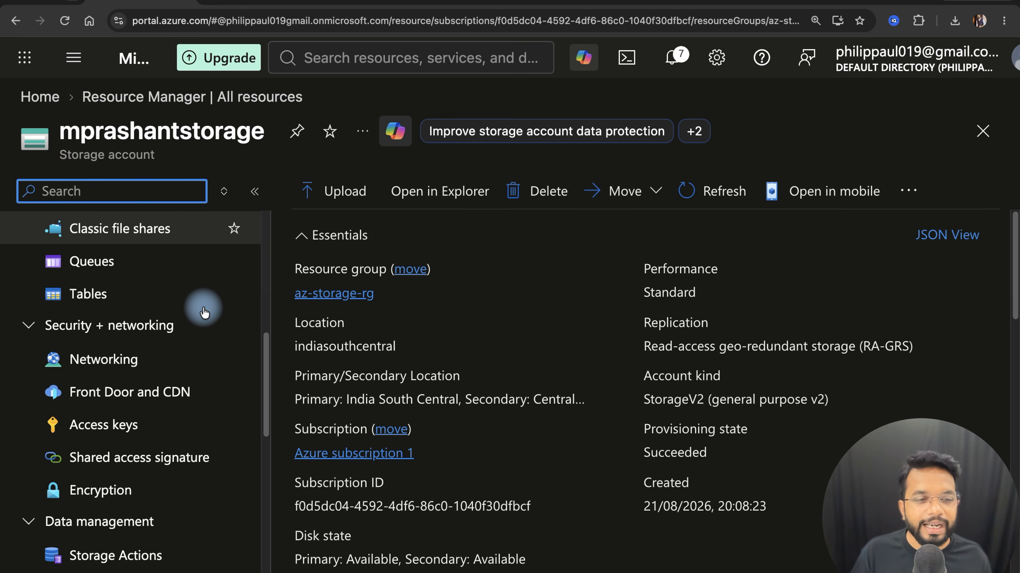
scroll(204, 312, down, 5)
click(91, 330)
click(92, 330)
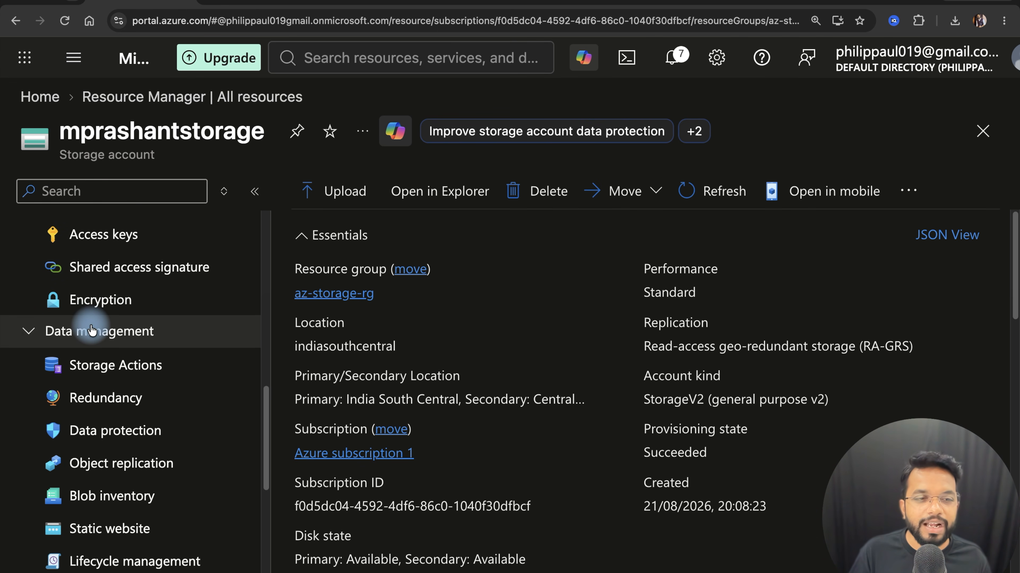
scroll(121, 317, down, 3)
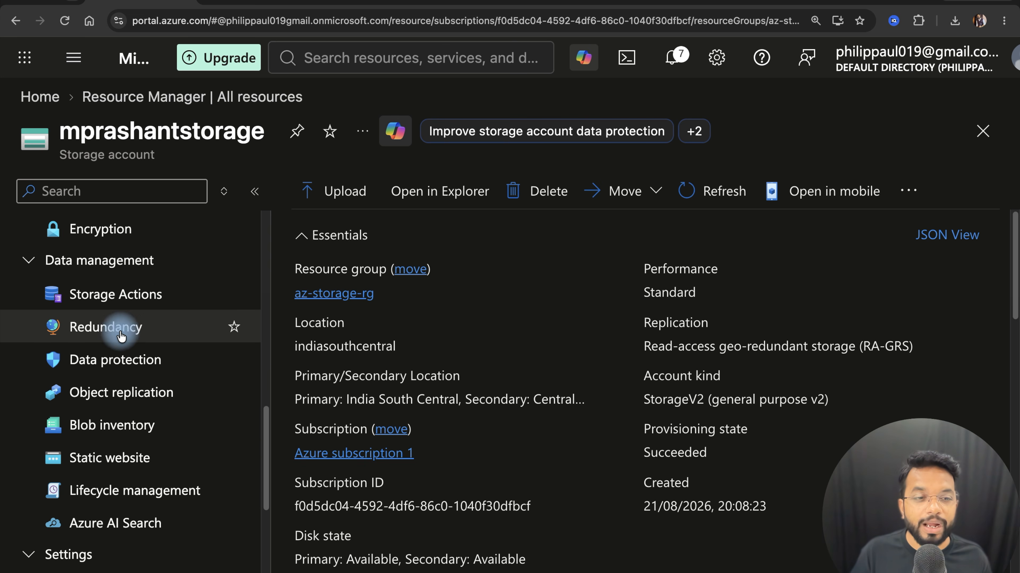
click(124, 450)
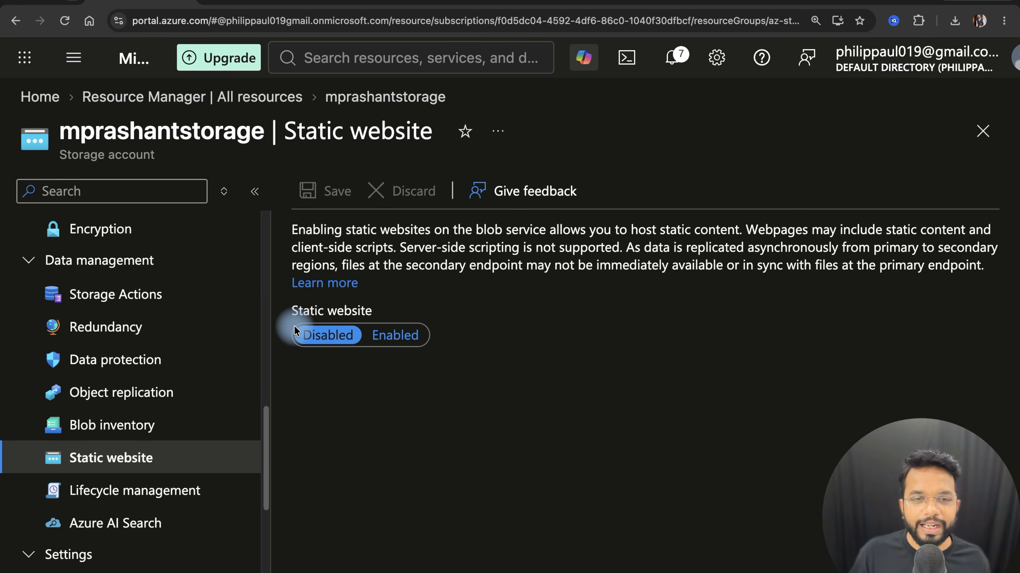
Enable static website hosting with index.html as the index document name, and save the settings.
click(403, 338)
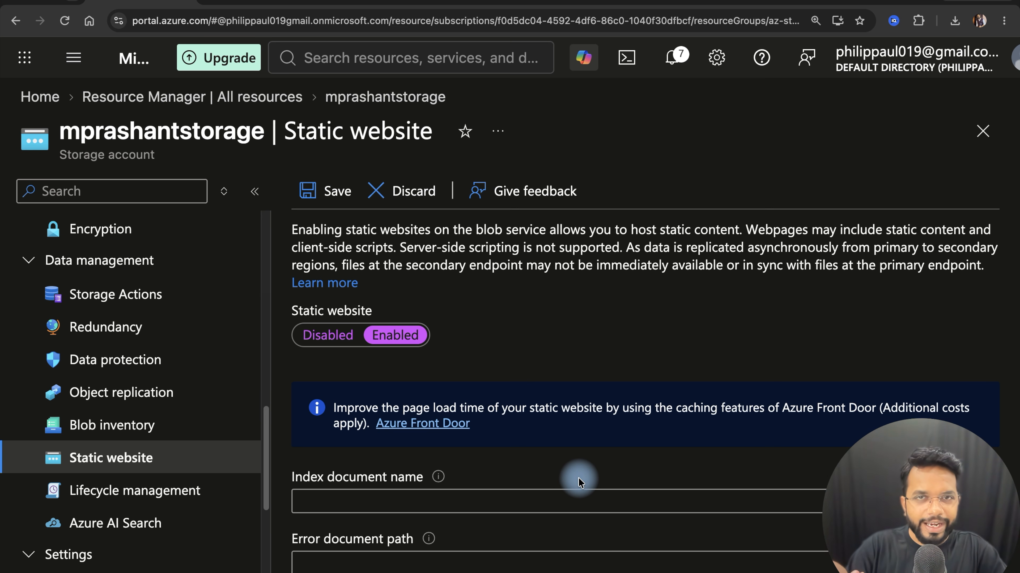
click(565, 501)
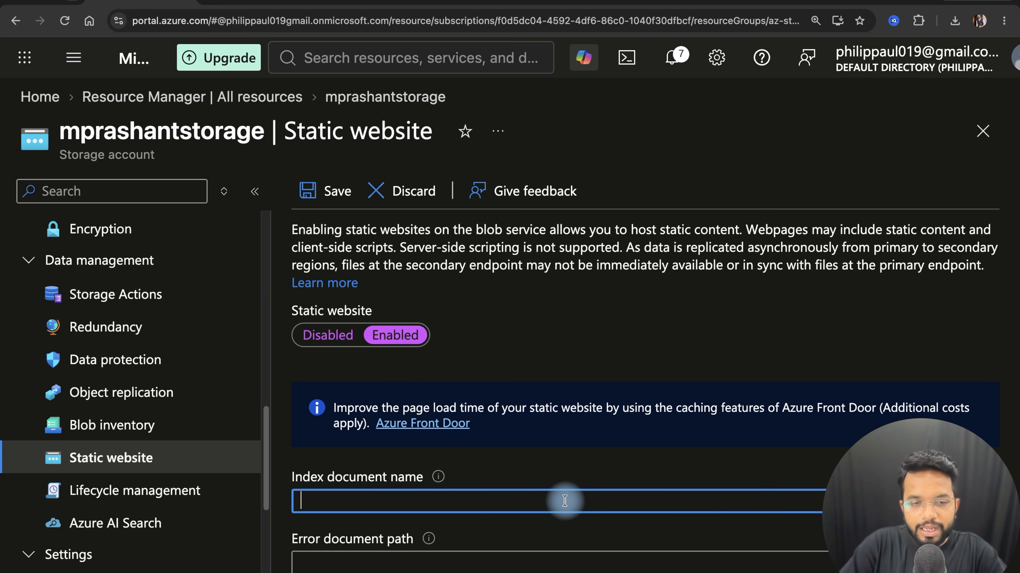
text(index.html)
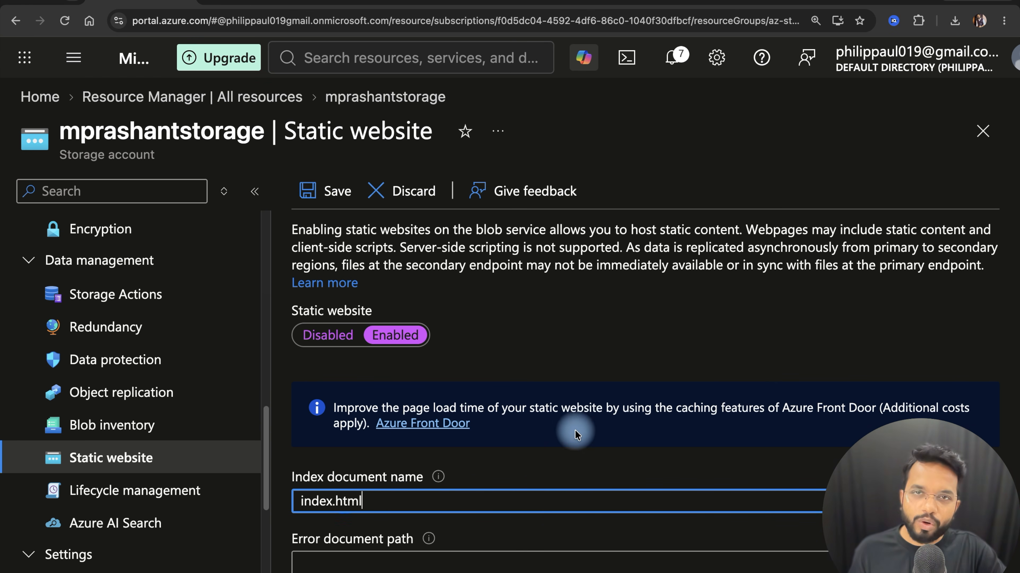
click(321, 192)
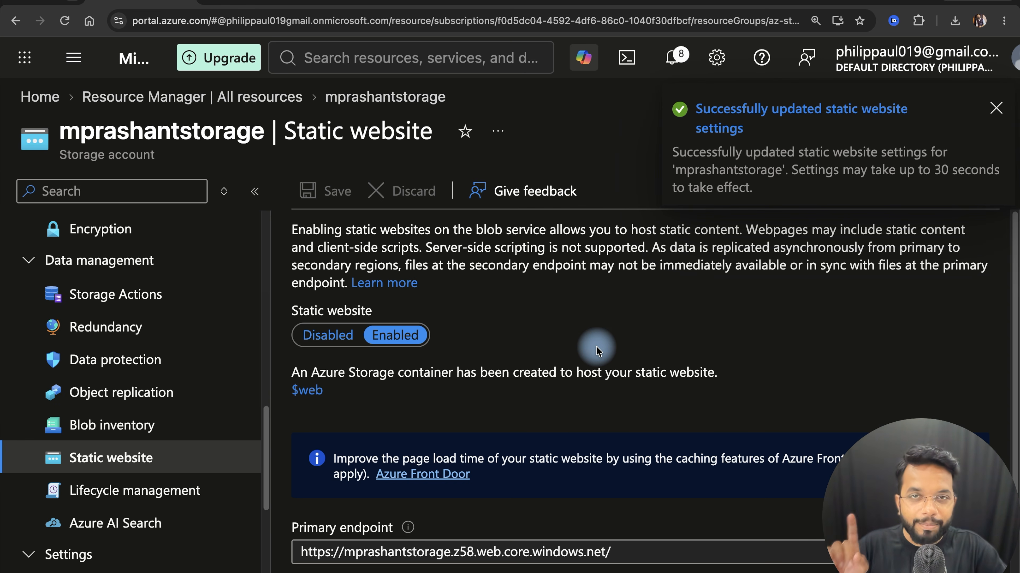
scroll(597, 350, down, 5)
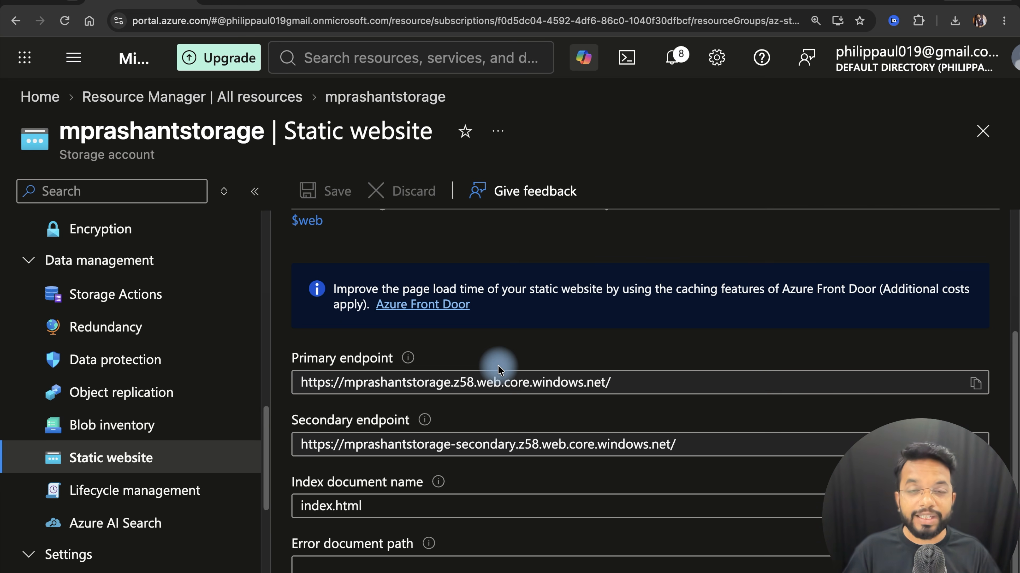
Open the $web container from the storage account's list of containers.
scroll(139, 326, up, 4)
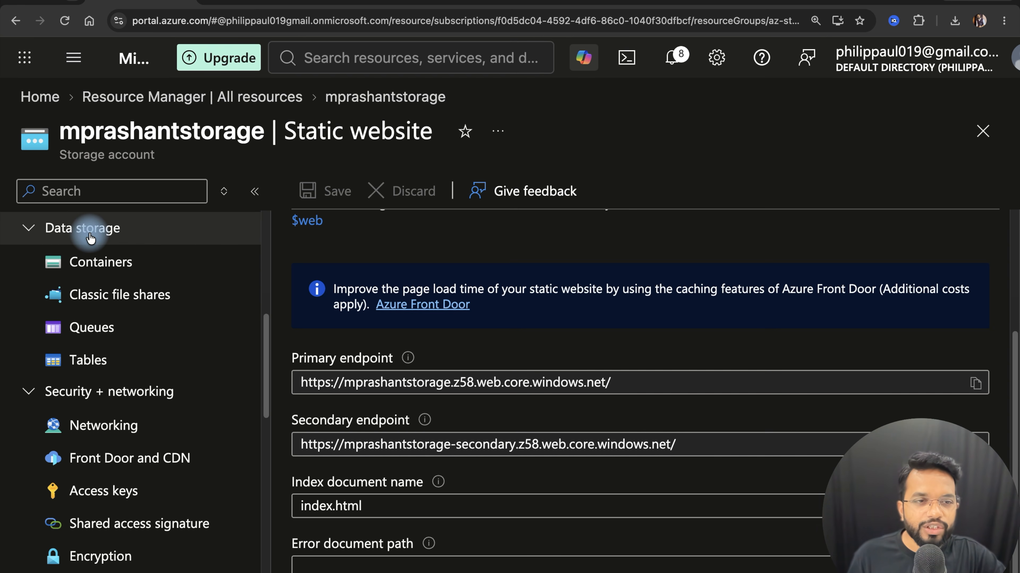
click(102, 273)
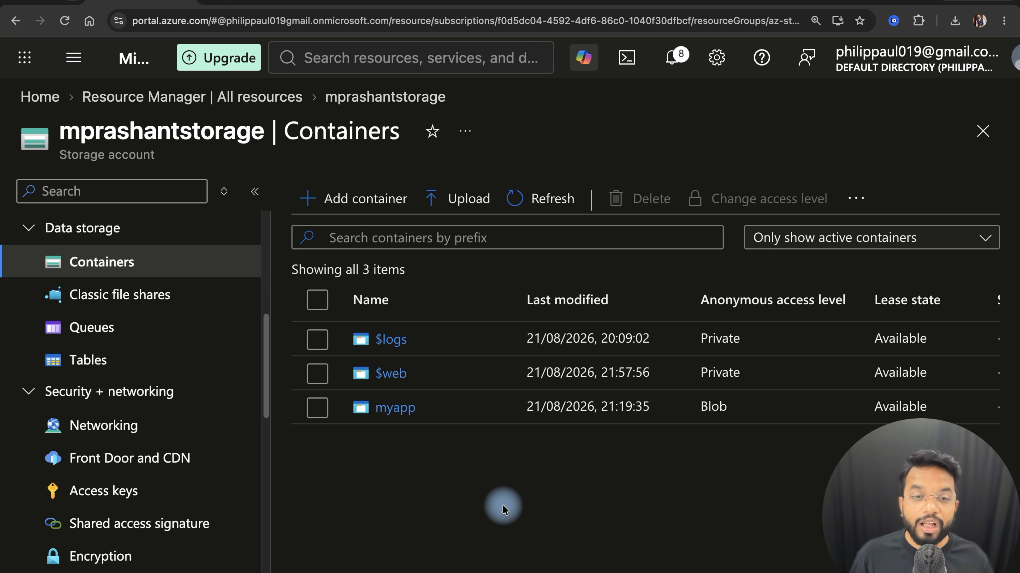
click(432, 380)
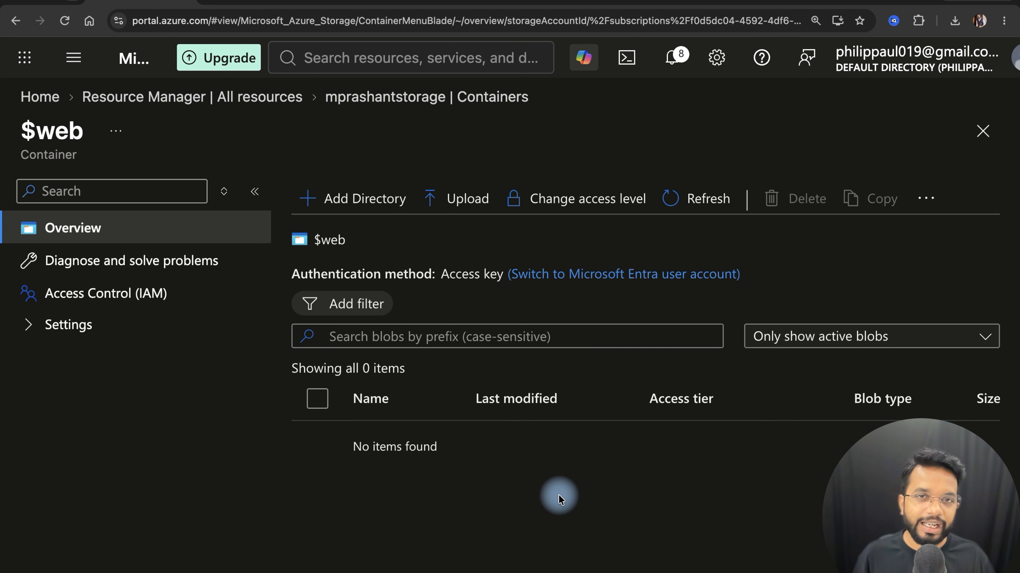
Upload azure-blob.png, index.html, script.js and style.css from the azure_blob_demo_website folder to the $web container.
click(479, 200)
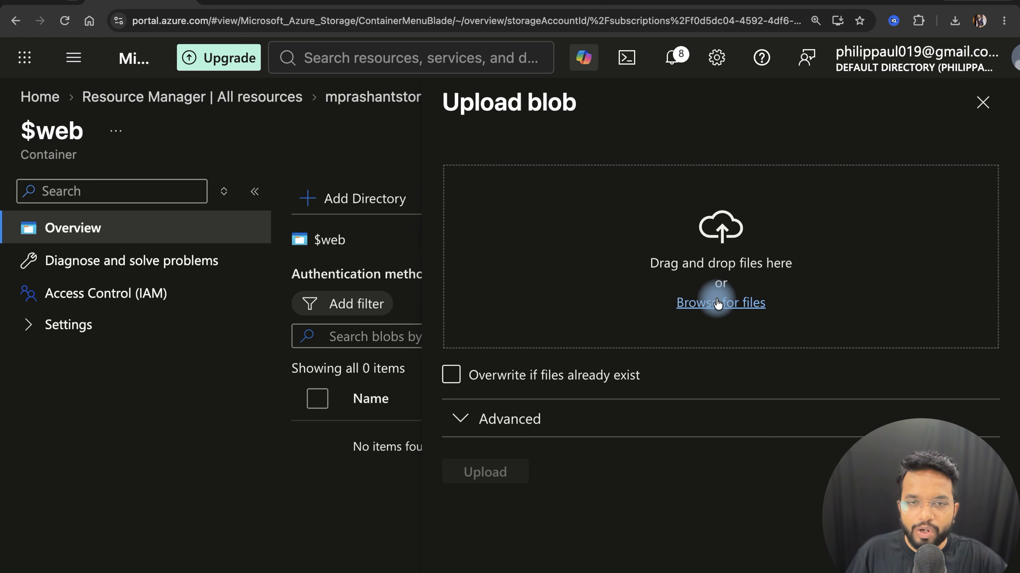
click(718, 304)
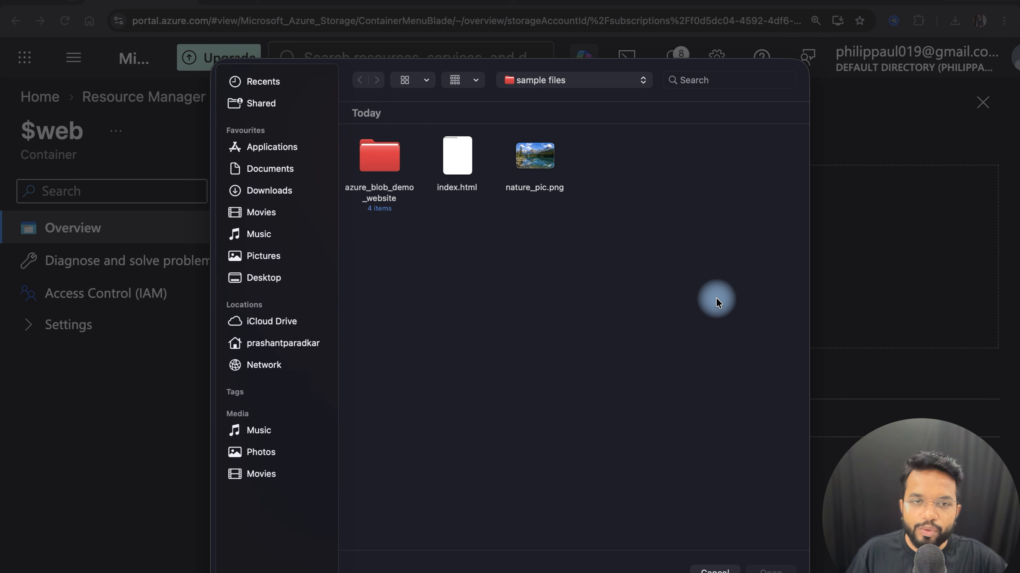
double_click(392, 160)
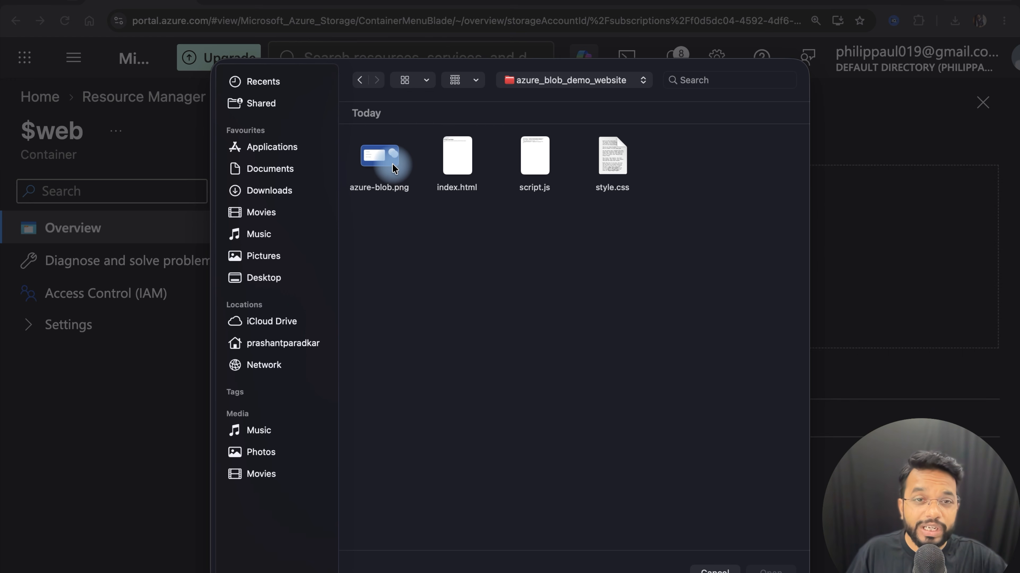
click(395, 169)
key(super+a)
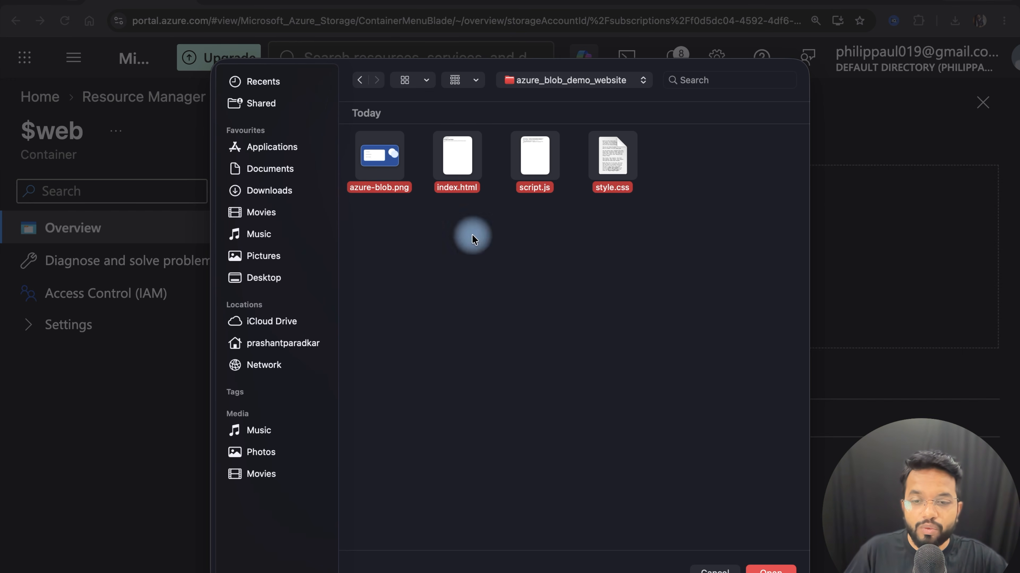
click(768, 571)
click(485, 472)
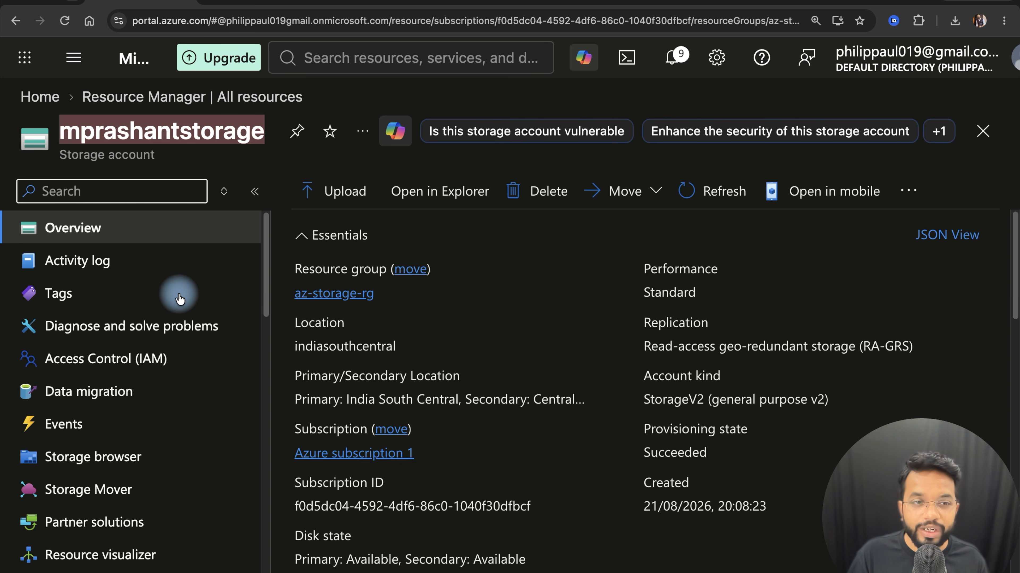
Return to the storage account's Static website settings and copy the primary endpoint URL.
scroll(178, 291, down, 8)
scroll(179, 299, down, 10)
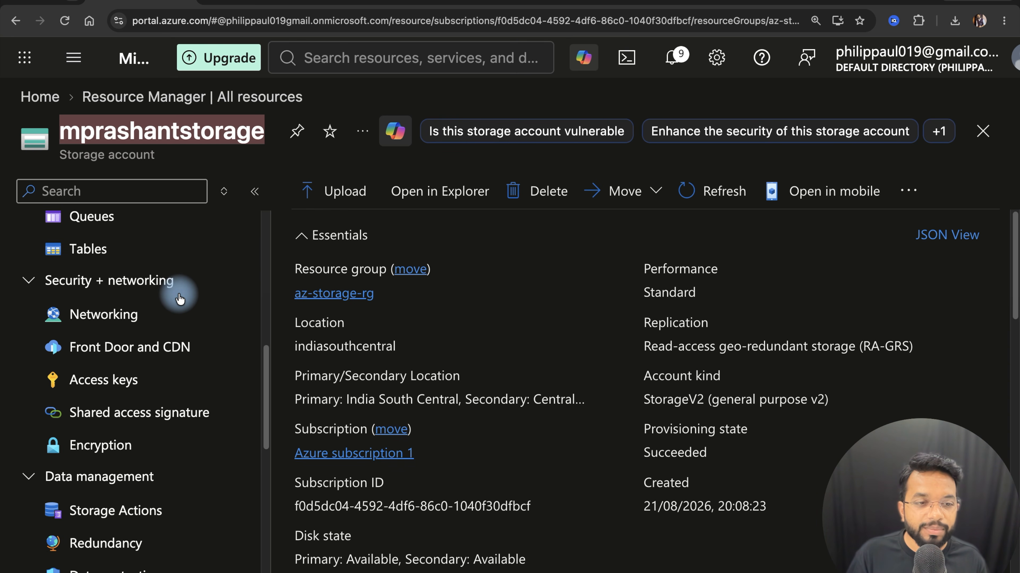
click(112, 462)
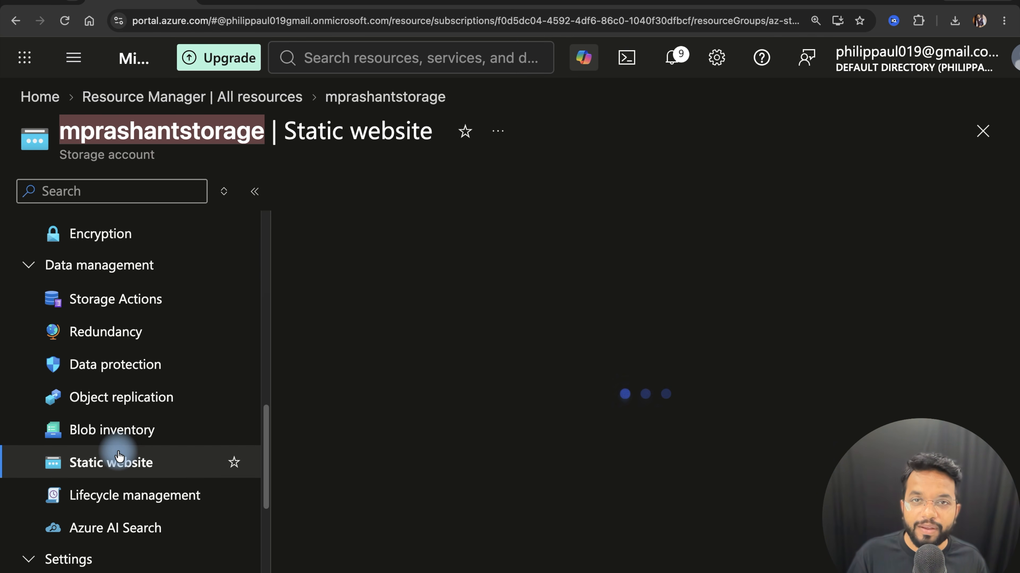
scroll(568, 407, down, 2)
scroll(567, 409, down, 2)
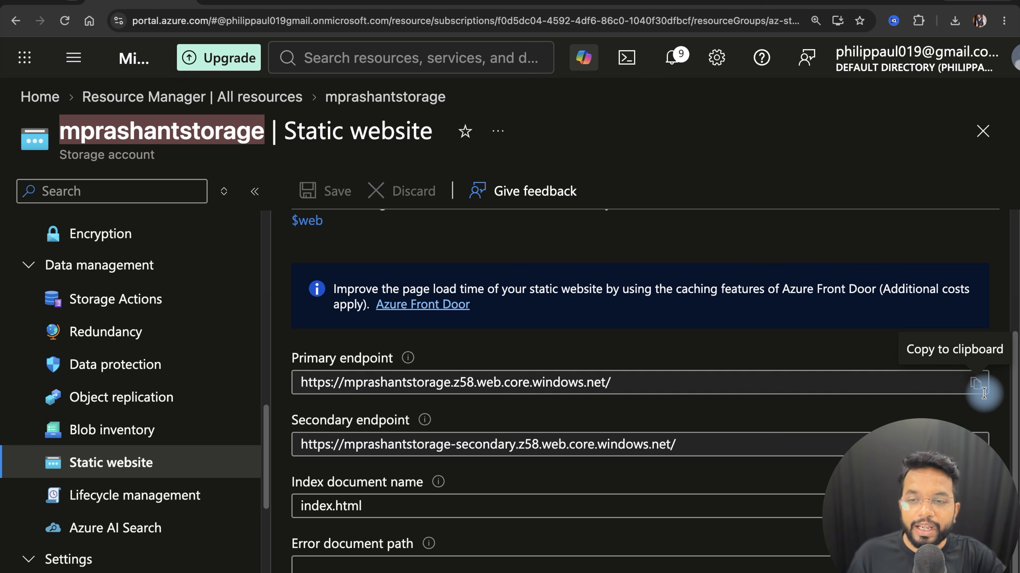
click(970, 389)
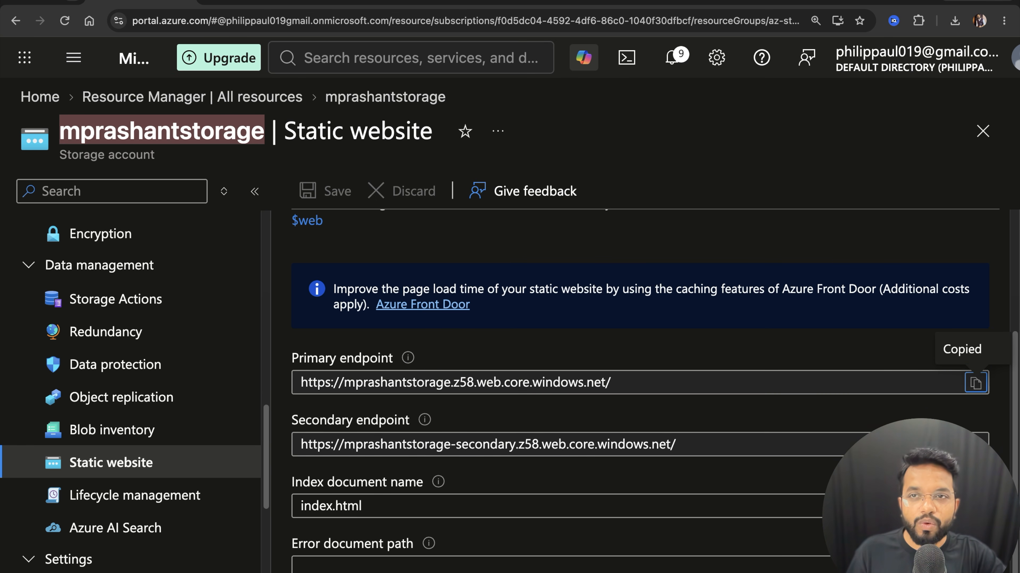
Load the copied primary endpoint URL in a new browser tab and look over the hosted page.
click(892, 1)
key(super+v)
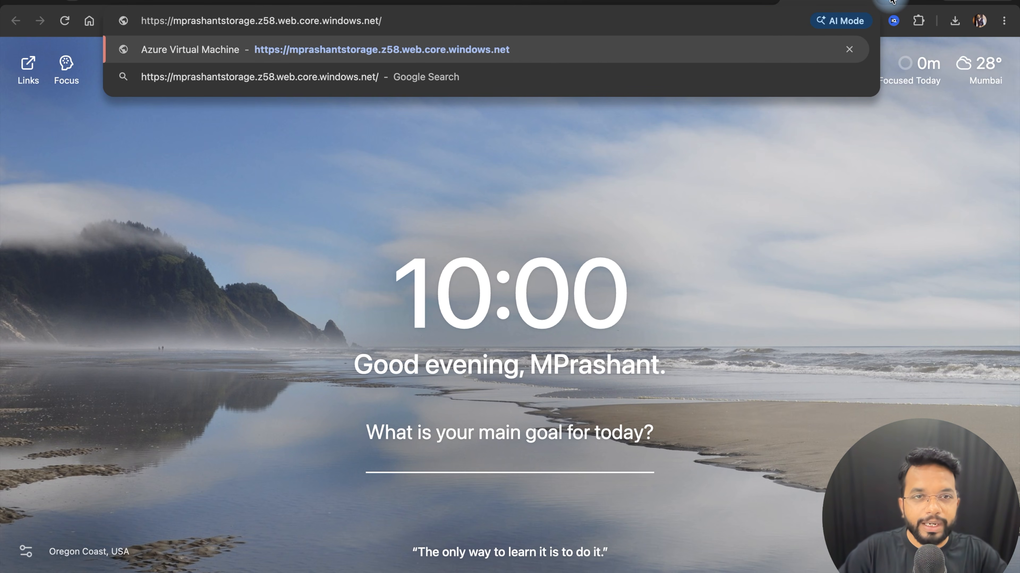
key(Return)
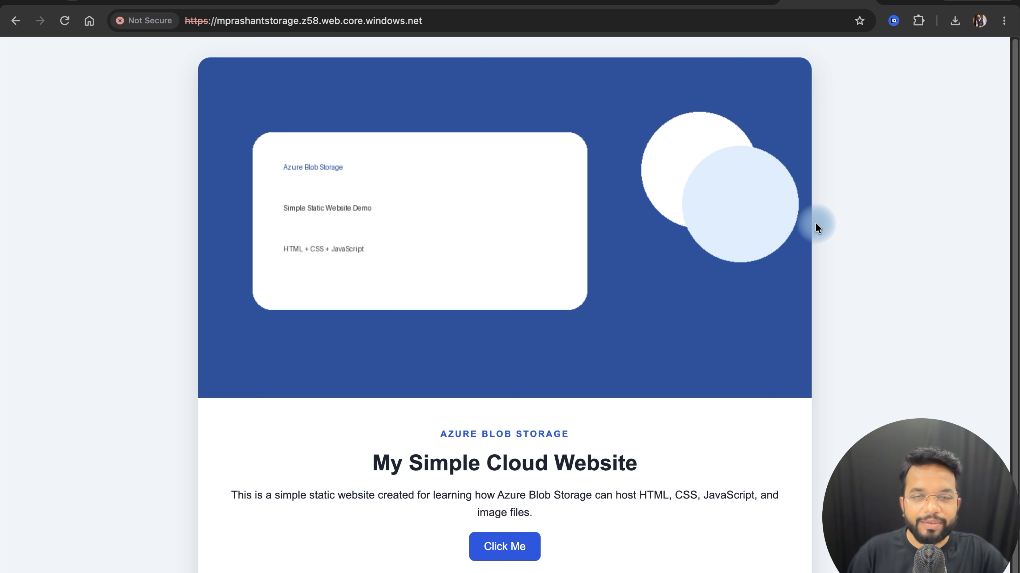
scroll(843, 248, down, 1)
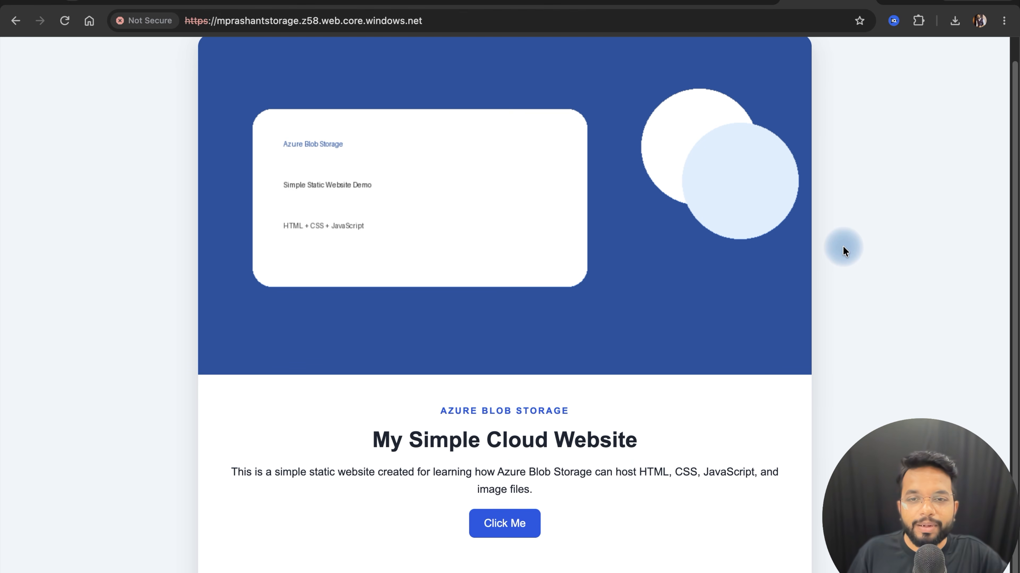
scroll(843, 245, up, 1)
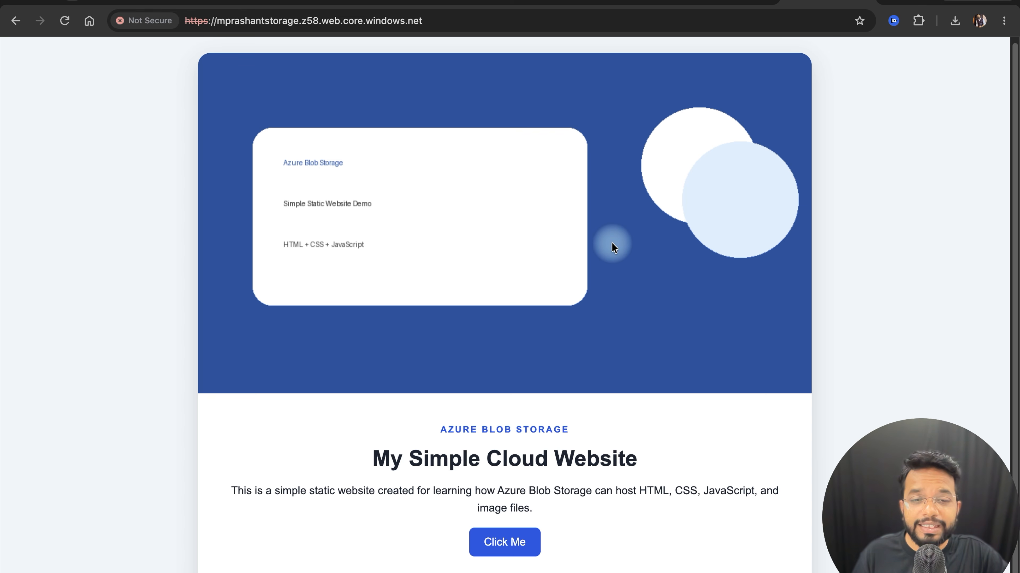
scroll(660, 241, down, 1)
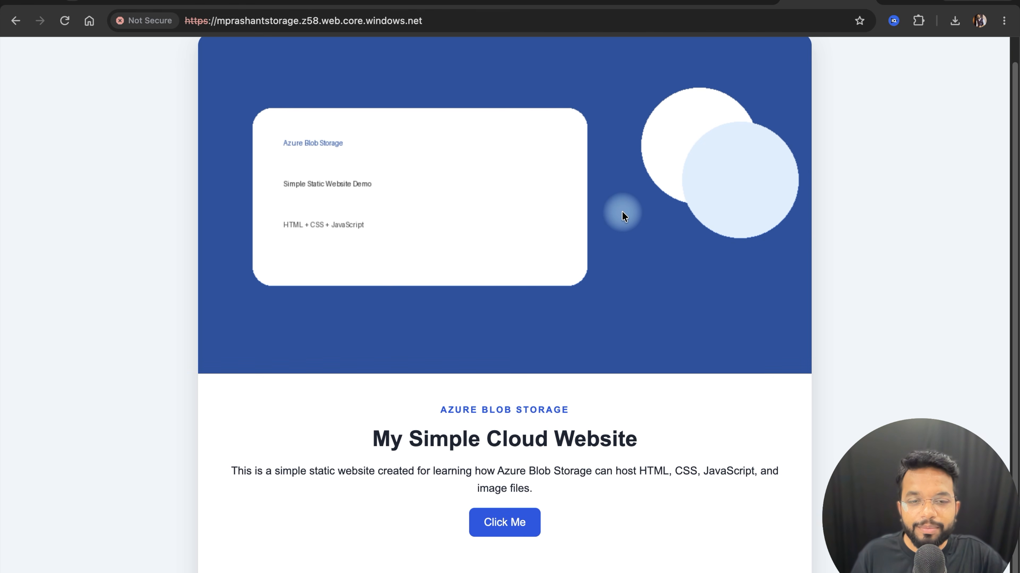
Test the hosted page's Click Me button, then reload the page and test the button again.
click(505, 522)
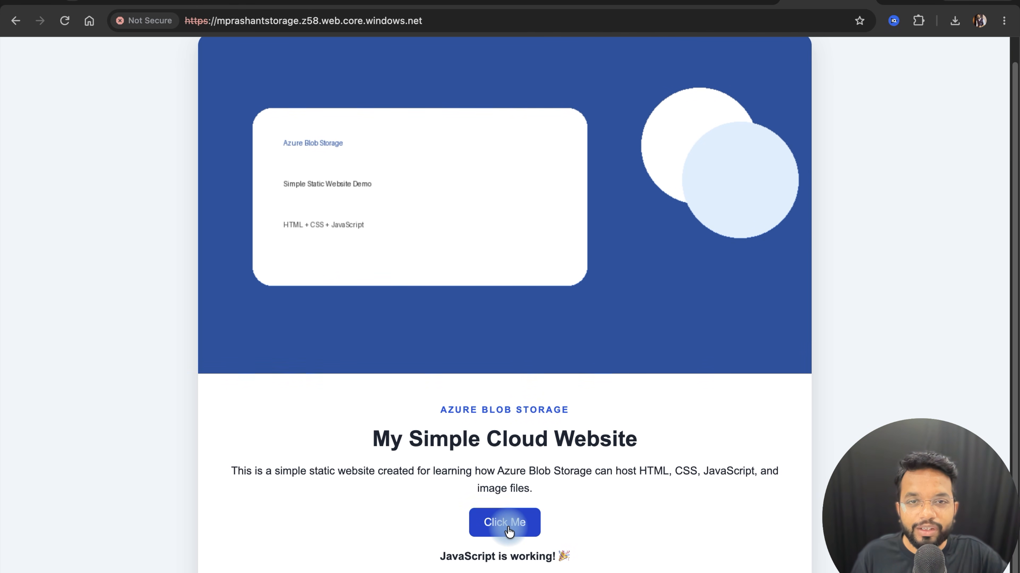
drag(443, 563, 585, 562)
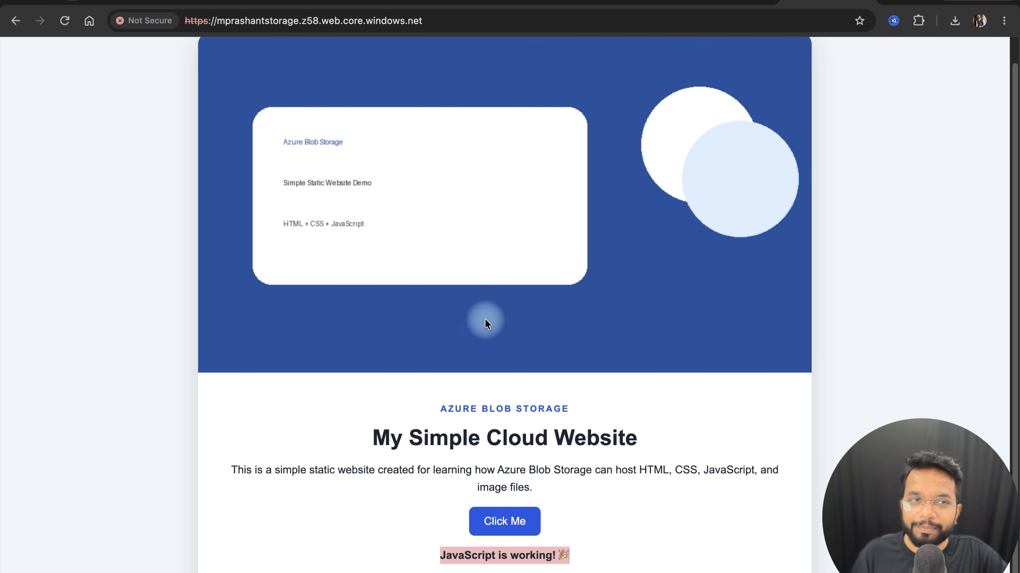
click(66, 21)
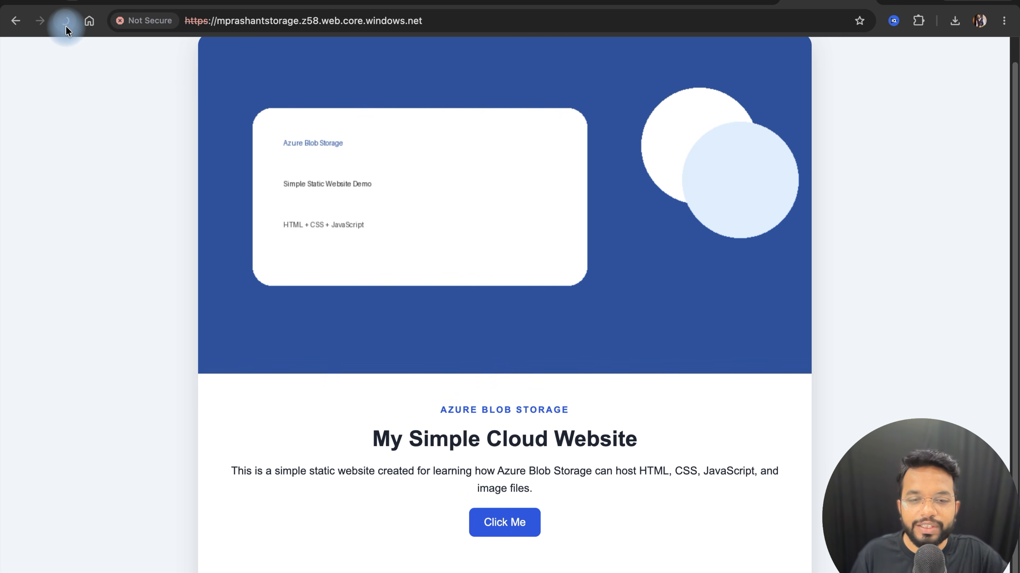
click(518, 523)
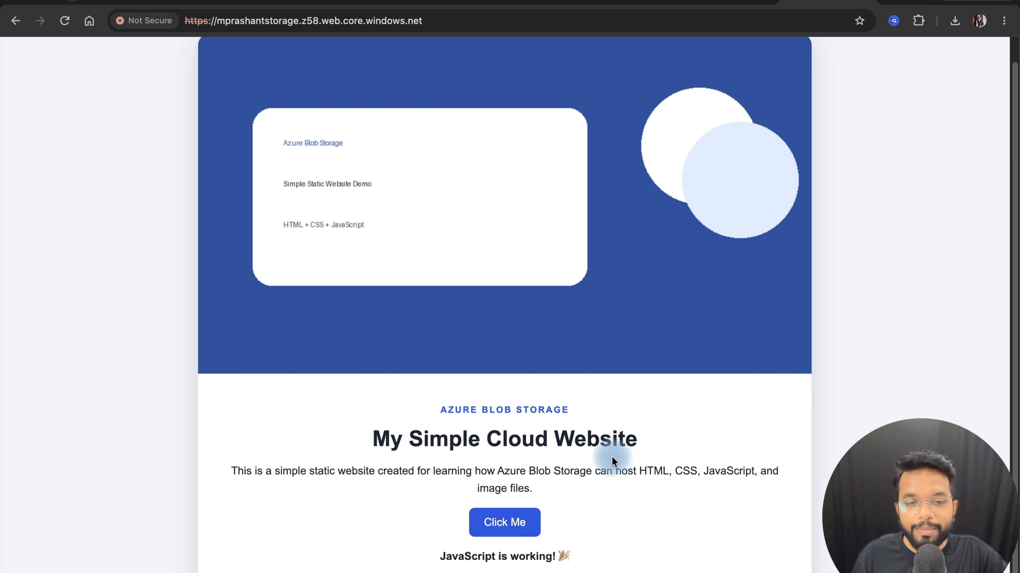
drag(432, 553, 584, 561)
click(763, 522)
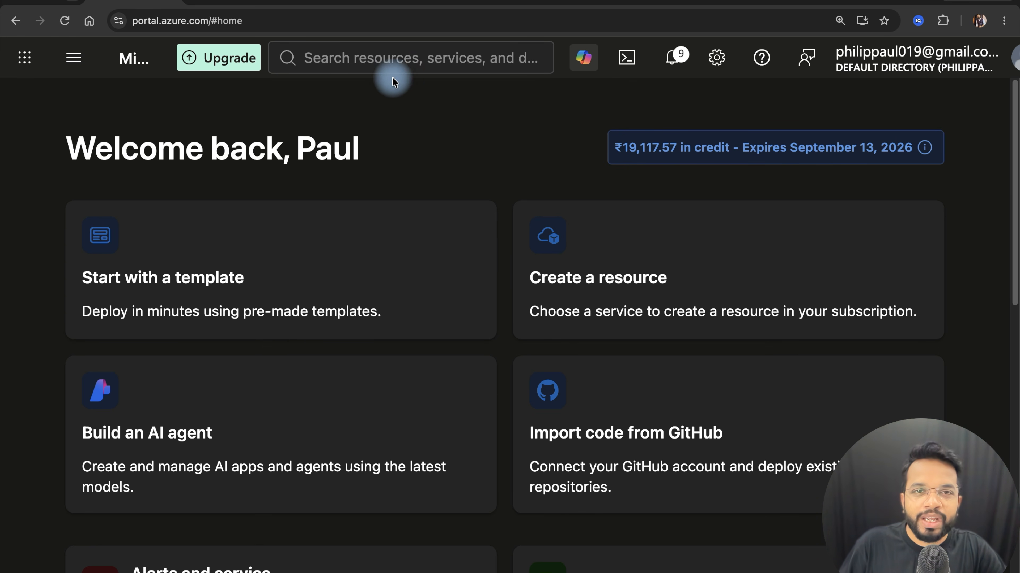
Open the form for creating a storage account from Storage accounts and examine the available Redundancy options.
click(397, 57)
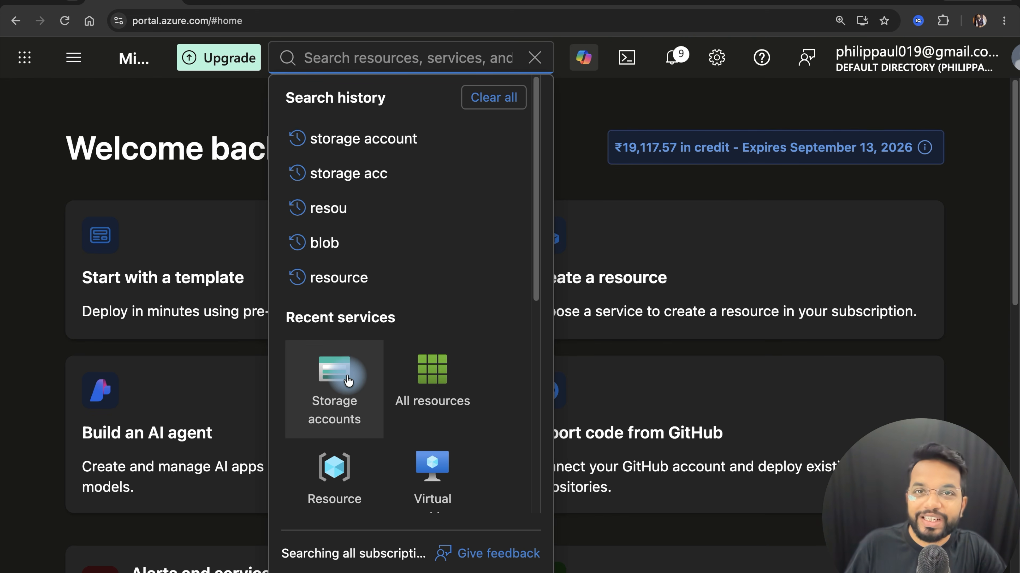
click(348, 381)
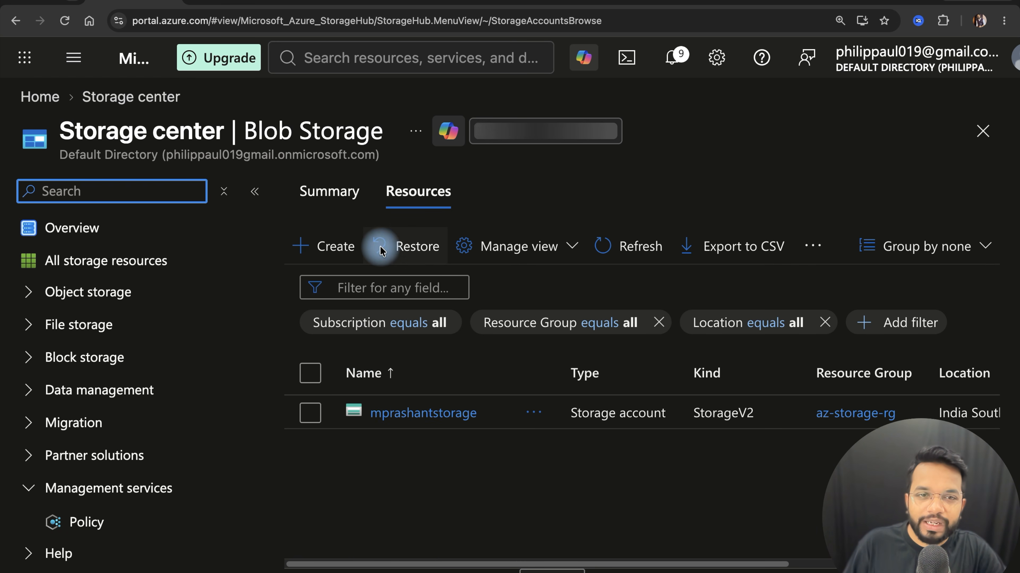
click(337, 249)
scroll(783, 333, down, 10)
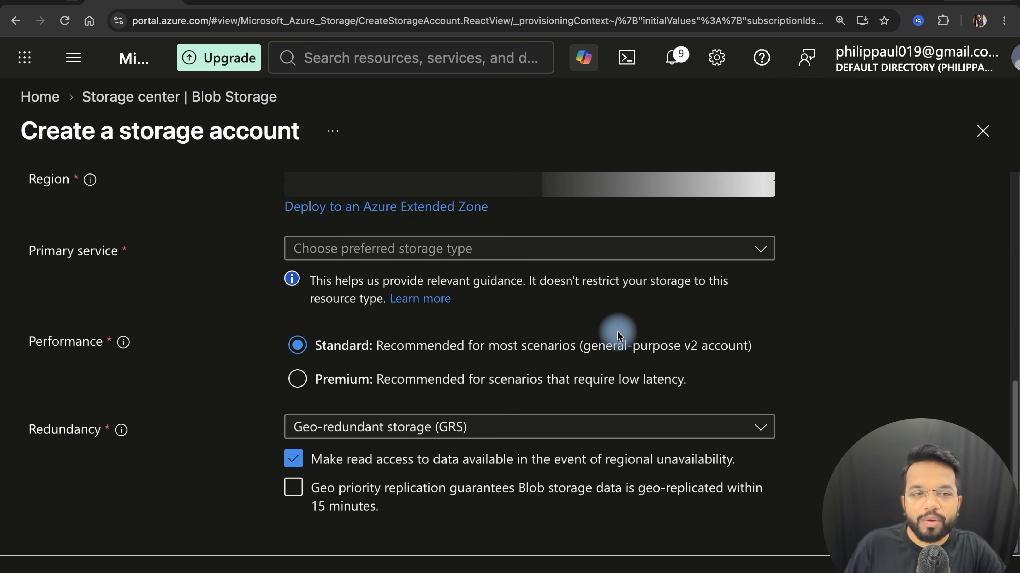
drag(23, 434, 130, 439)
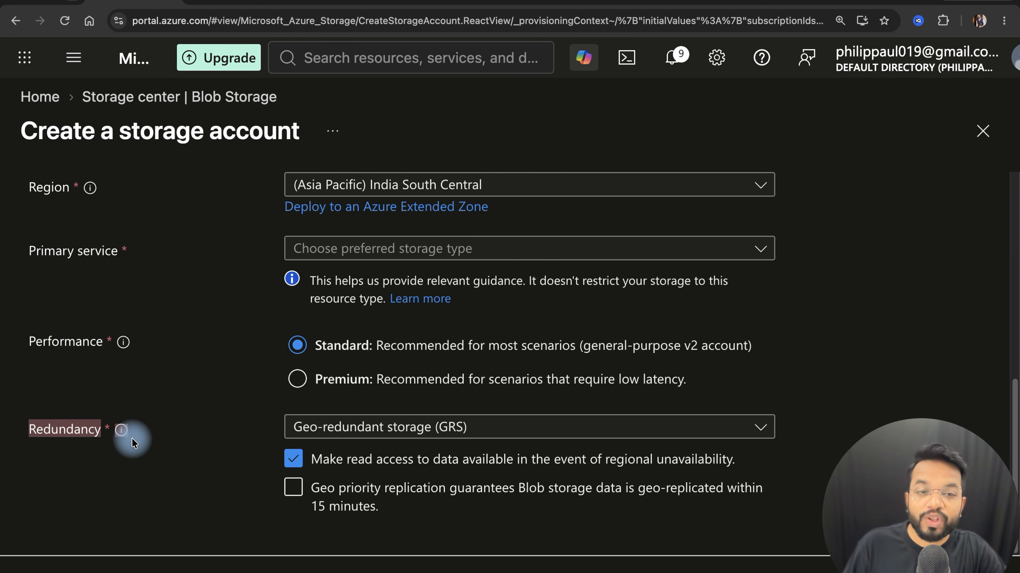
click(342, 427)
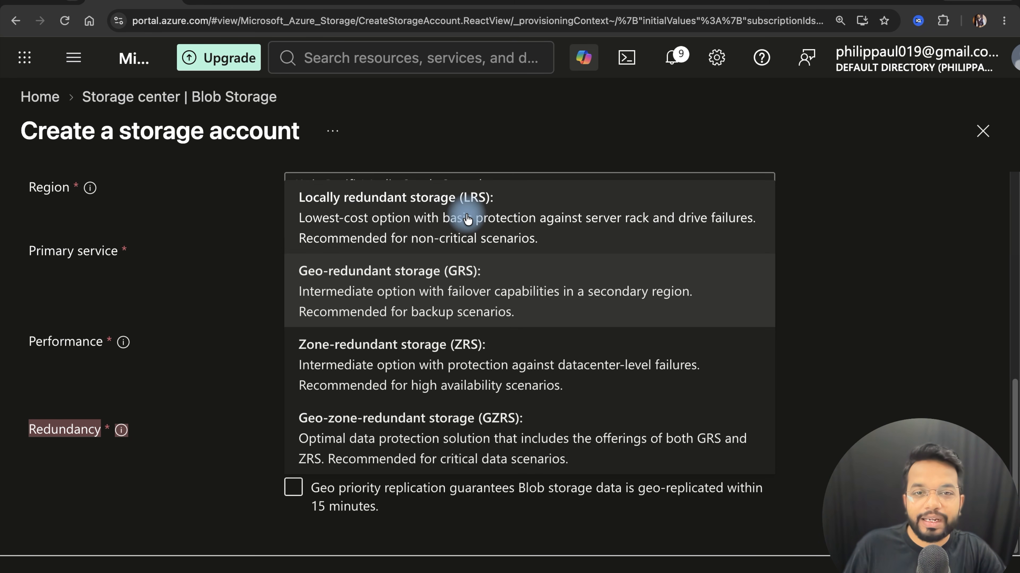
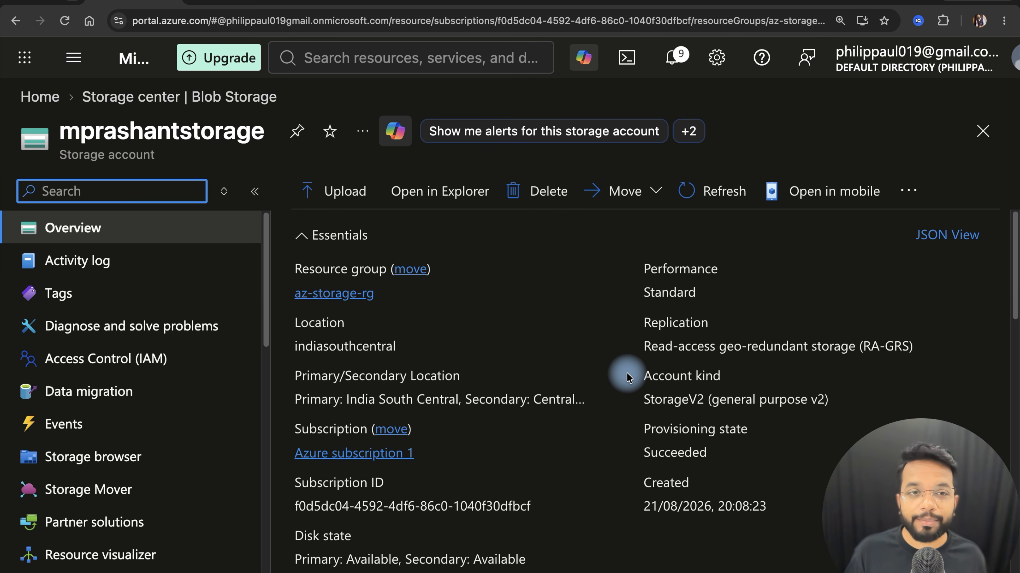
Enable versioning for blobs in the mprashantstorage account's Data protection settings, keep all versions, and save the change.
scroll(182, 353, down, 5)
scroll(183, 353, down, 3)
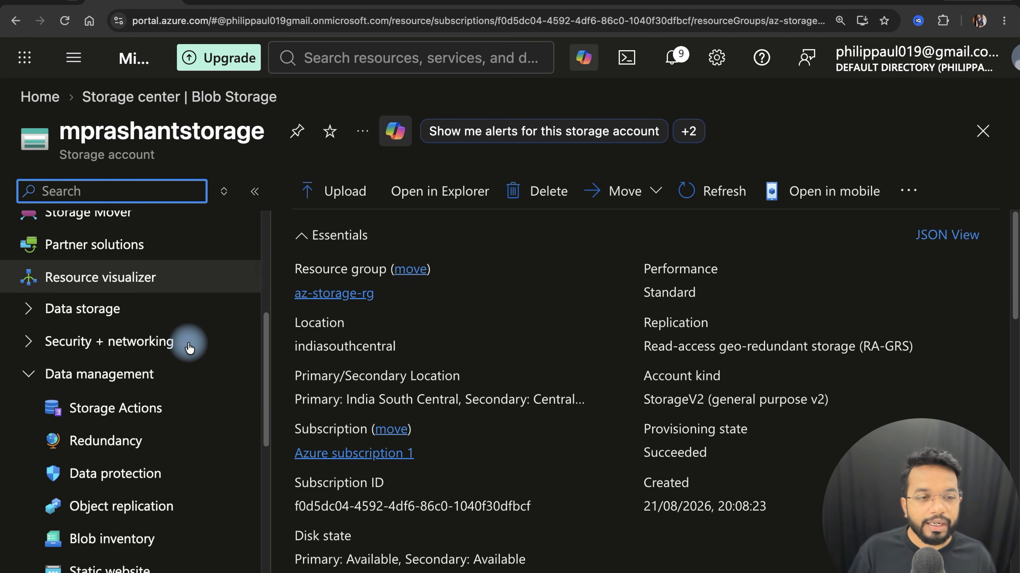
scroll(183, 366, down, 8)
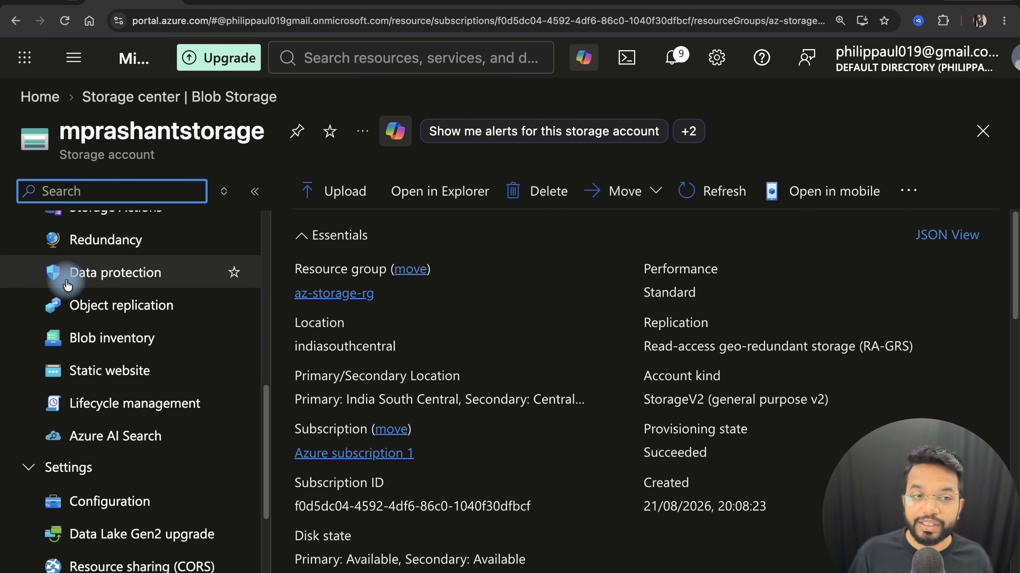
click(109, 277)
scroll(611, 366, down, 3)
scroll(610, 366, down, 3)
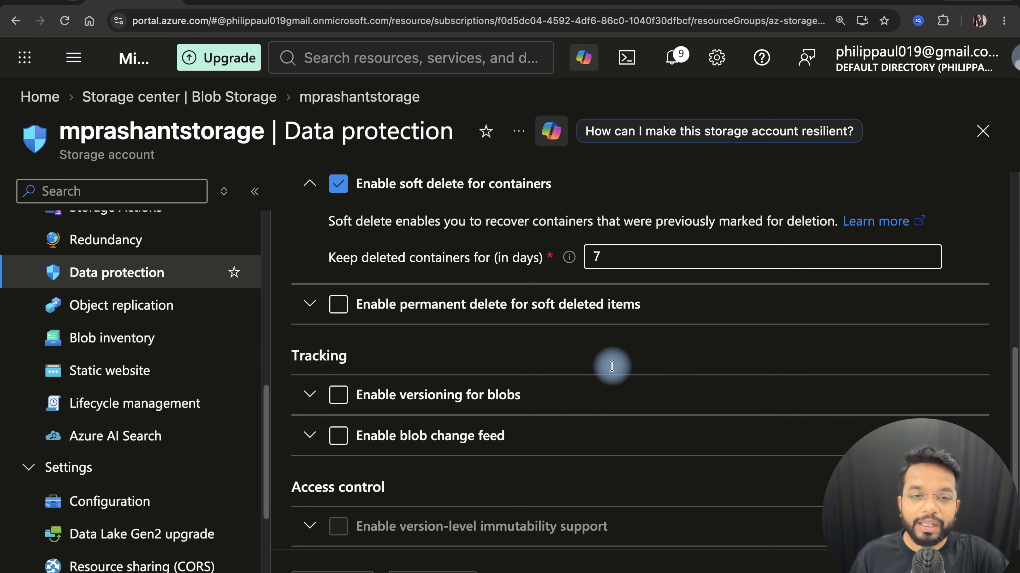
drag(294, 355, 420, 362)
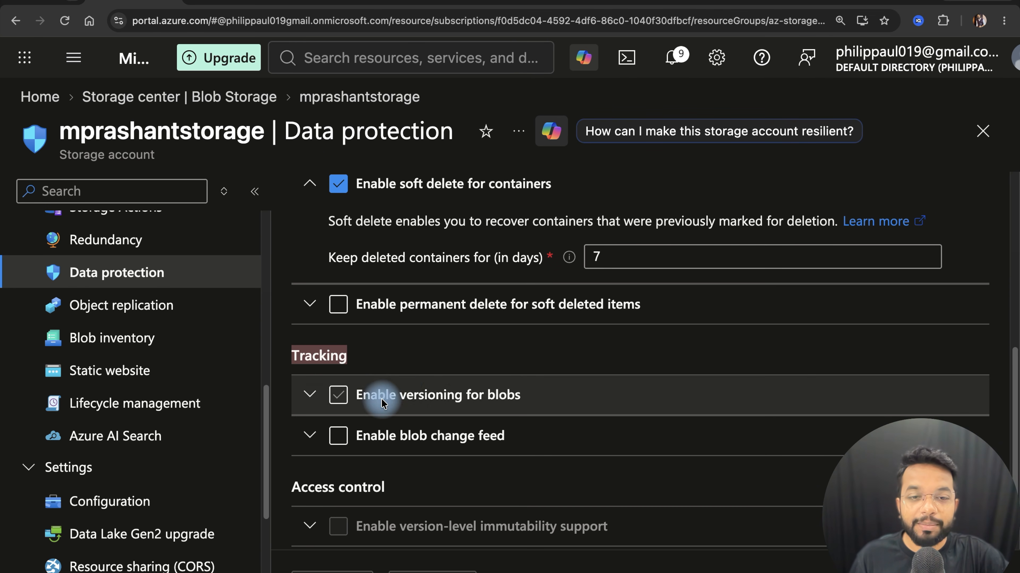
click(338, 395)
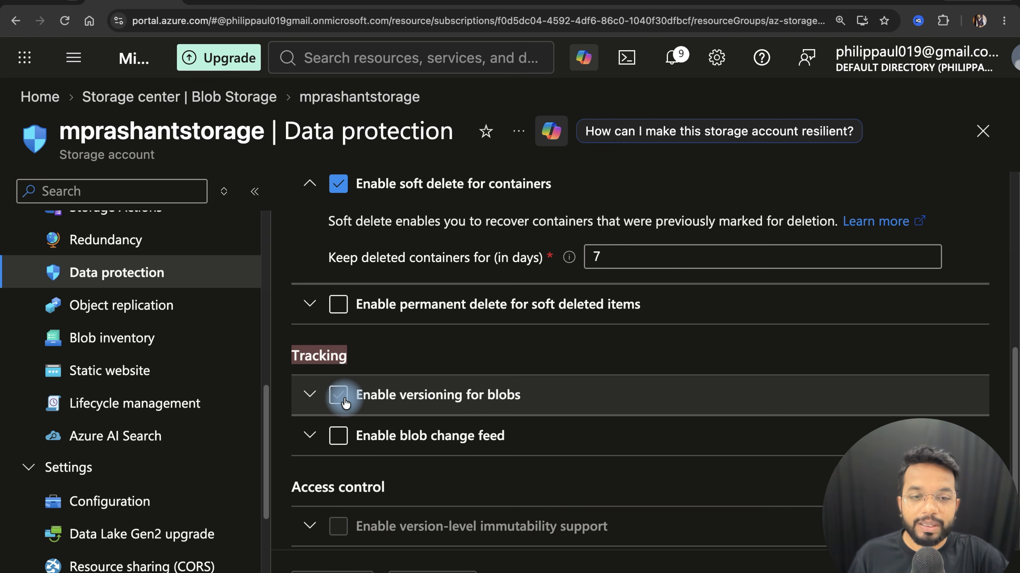
scroll(525, 381, down, 2)
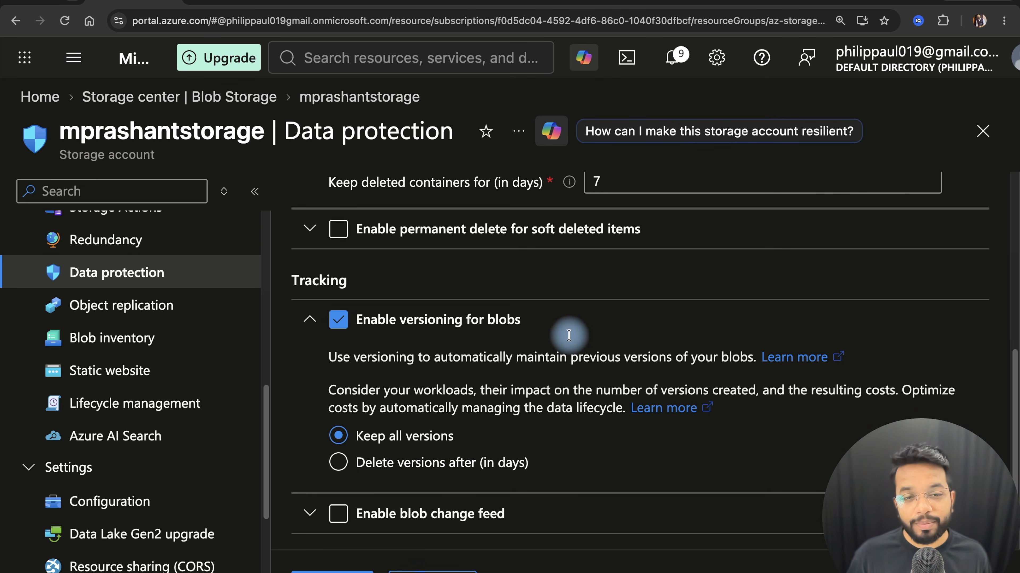
click(432, 463)
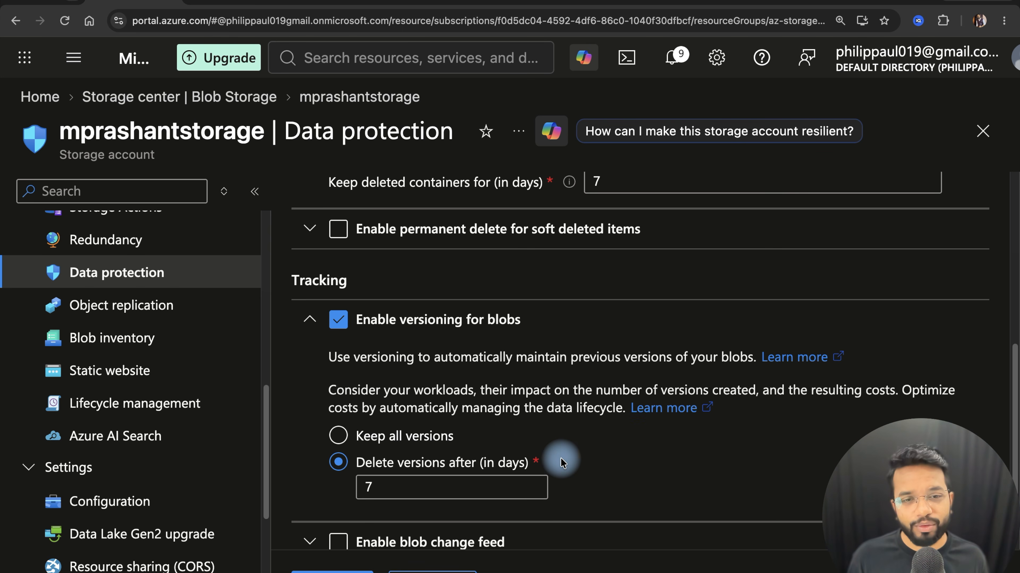
click(344, 437)
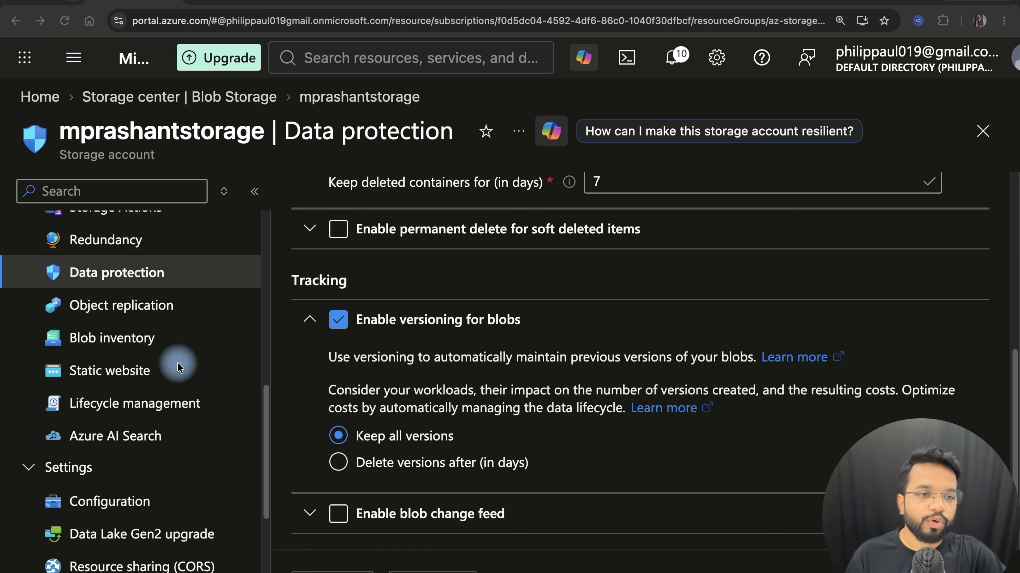
Open the index.html blob in the storage account's $web container, checking the current hosted page along the way.
scroll(177, 368, up, 8)
click(116, 348)
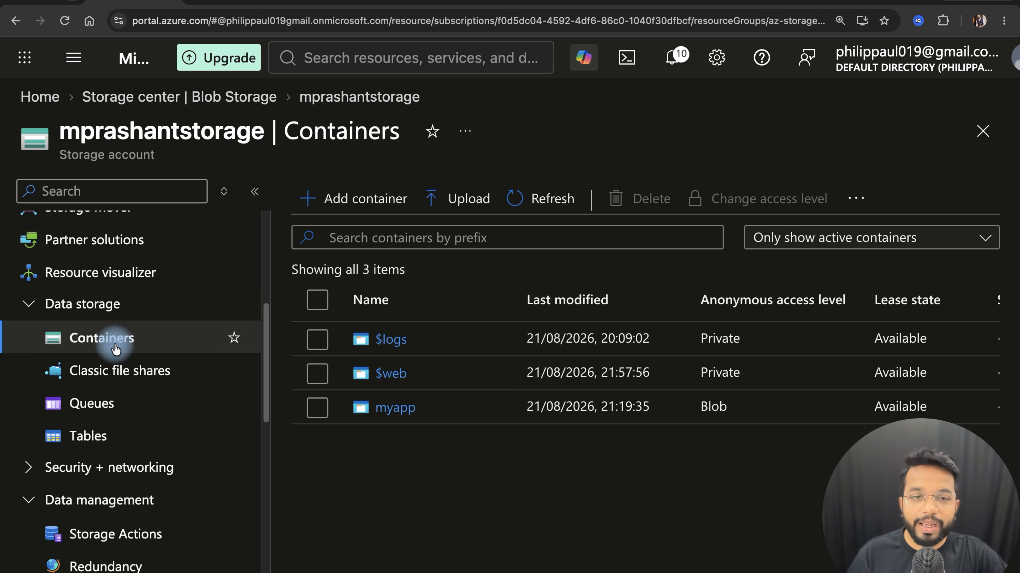
click(390, 374)
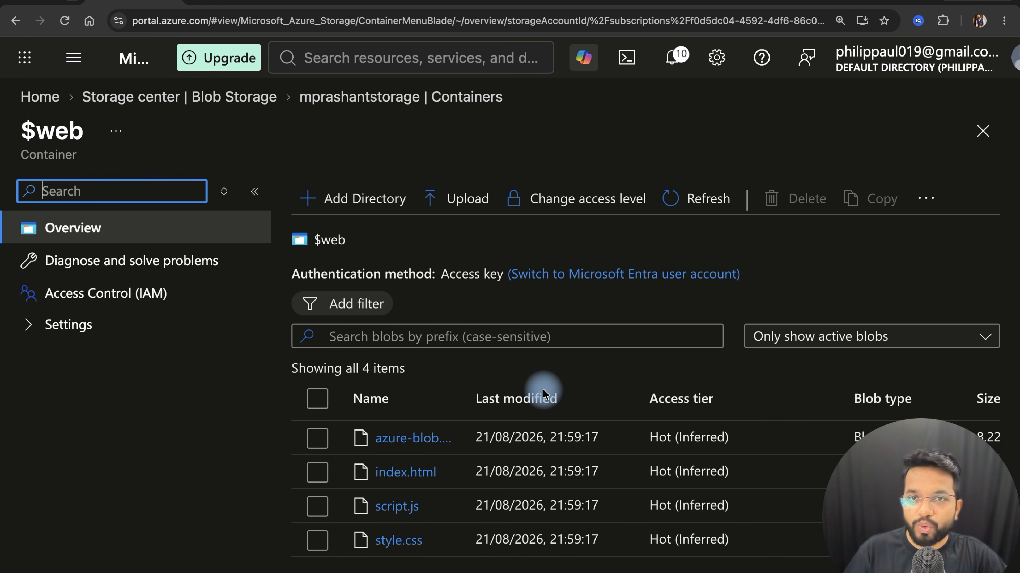
click(255, 3)
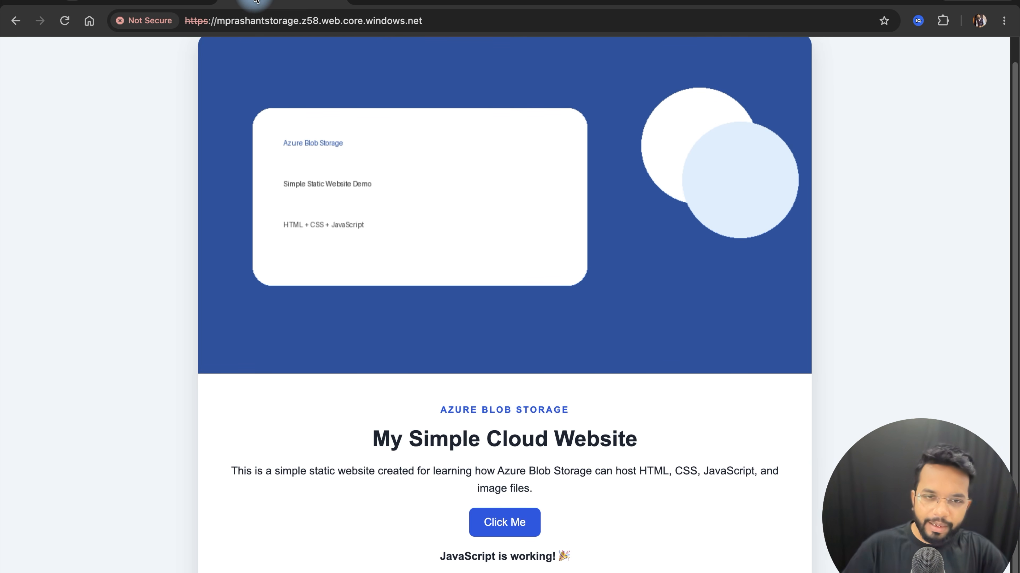
click(154, 6)
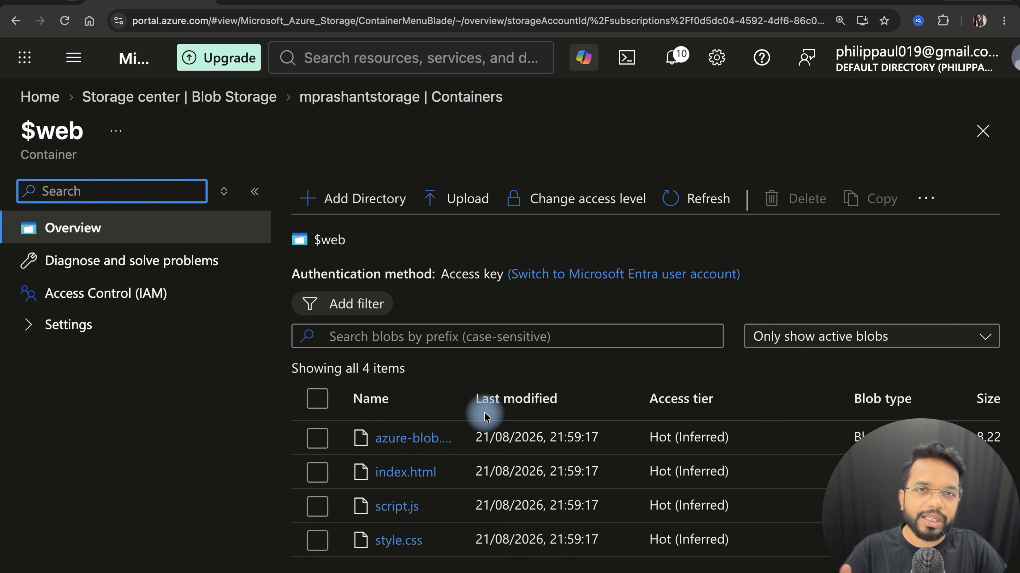
click(419, 471)
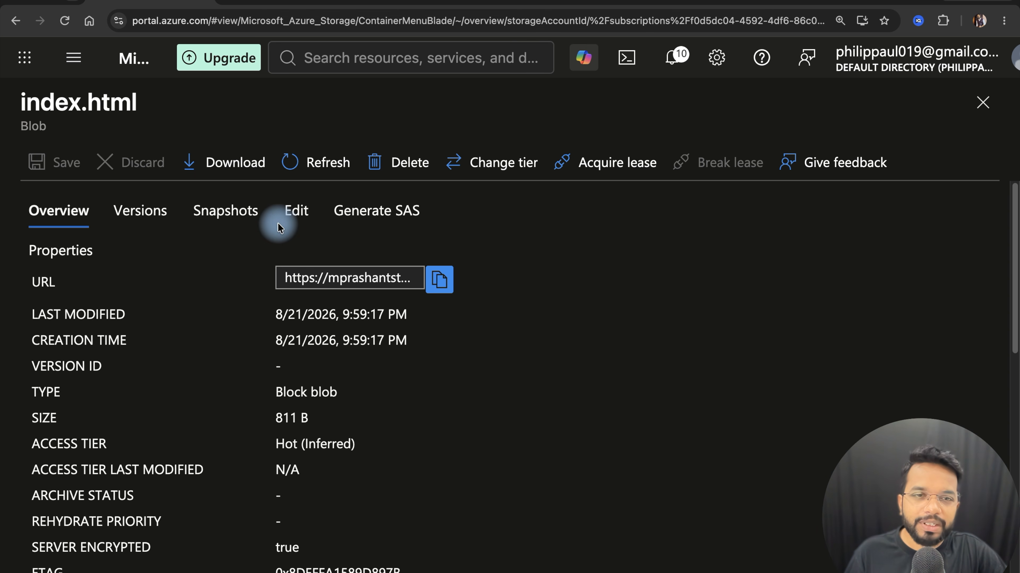
Edit index.html so its h1 heading reads "My Simple Cloud Website - V1" and save the blob.
click(300, 220)
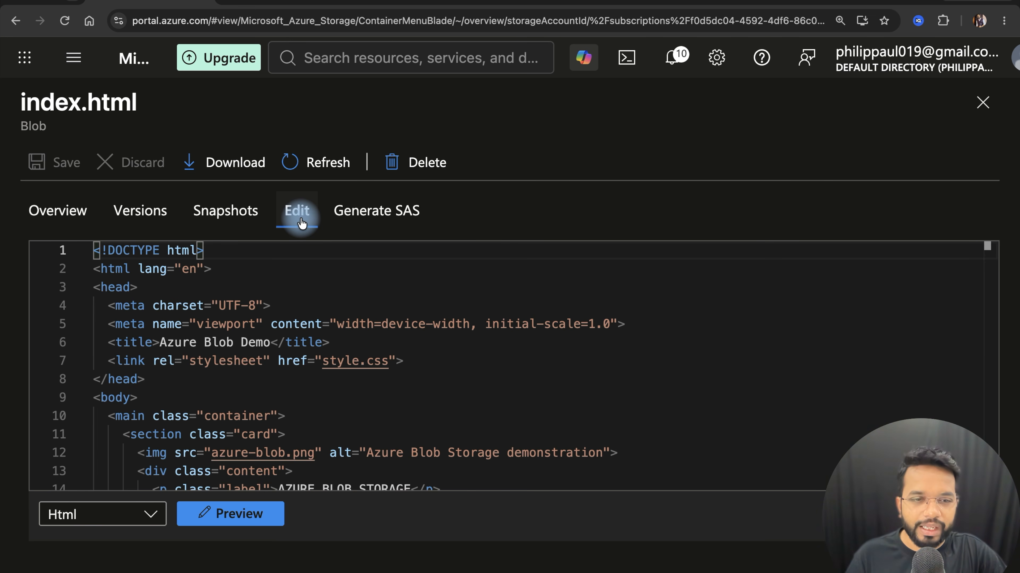
scroll(403, 295, down, 5)
drag(189, 312, 377, 320)
click(441, 316)
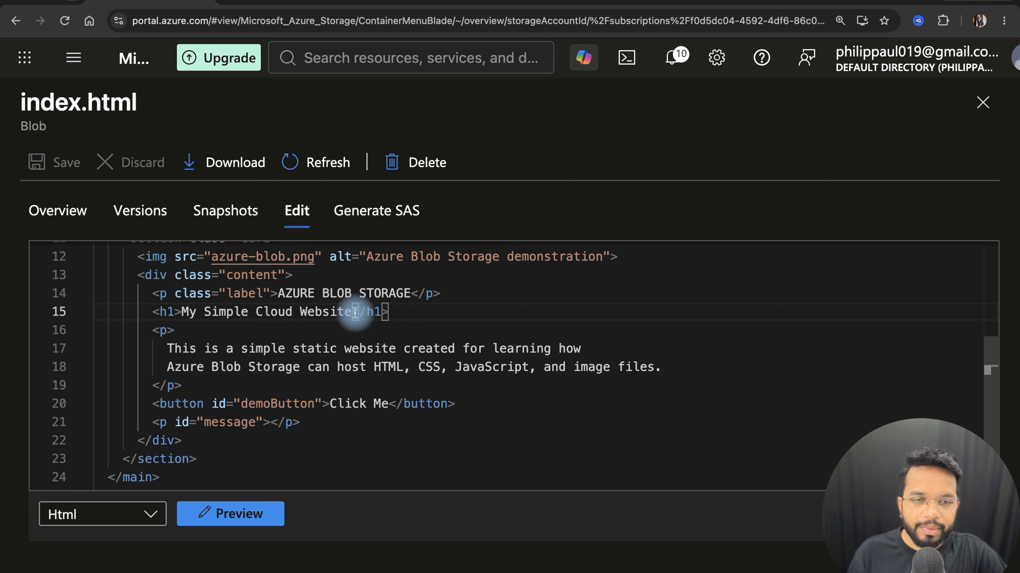
text(- V)
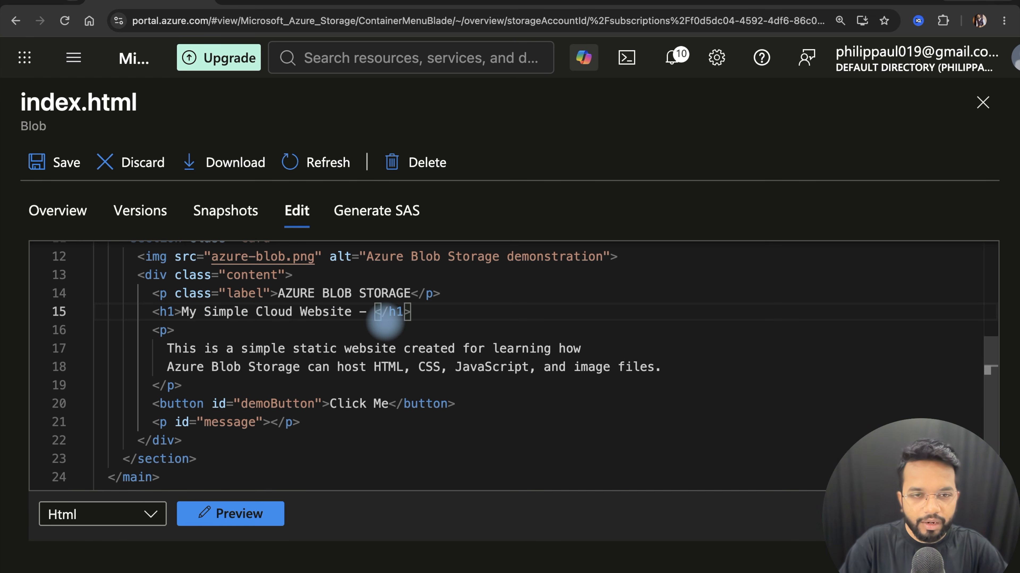
text(1)
click(536, 437)
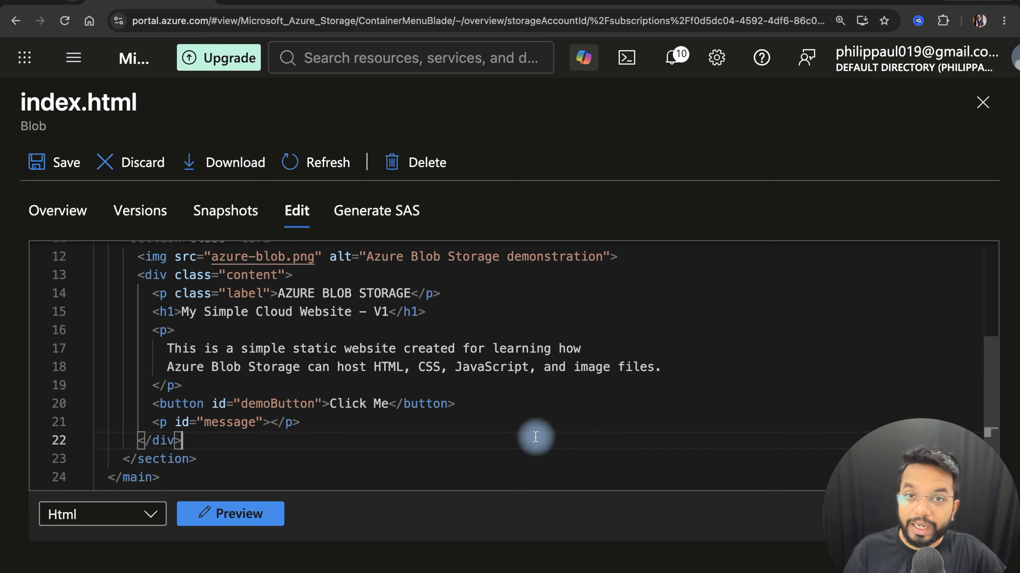
click(45, 167)
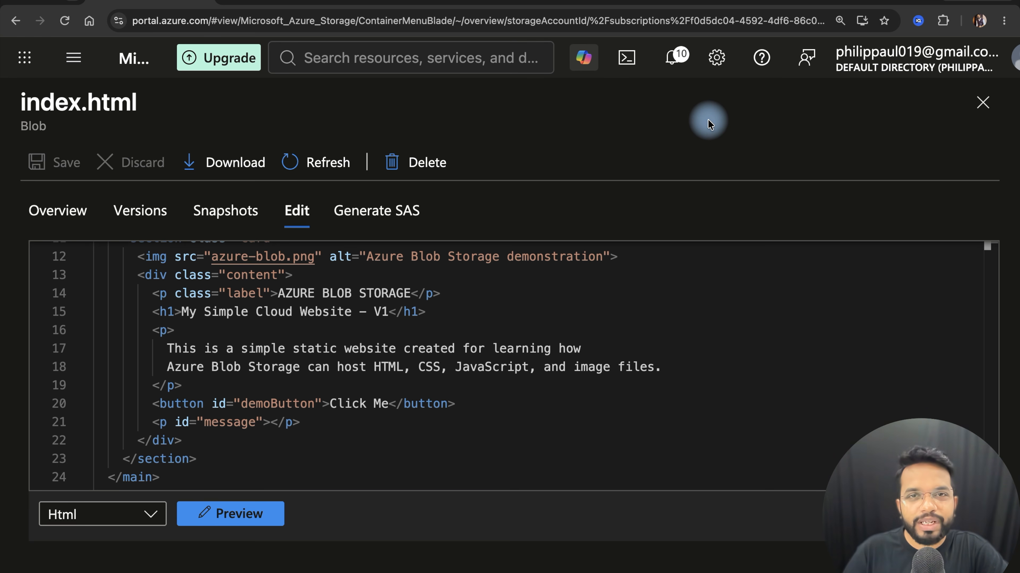
Reload the hosted website and check the version suffix in its main heading.
click(263, 1)
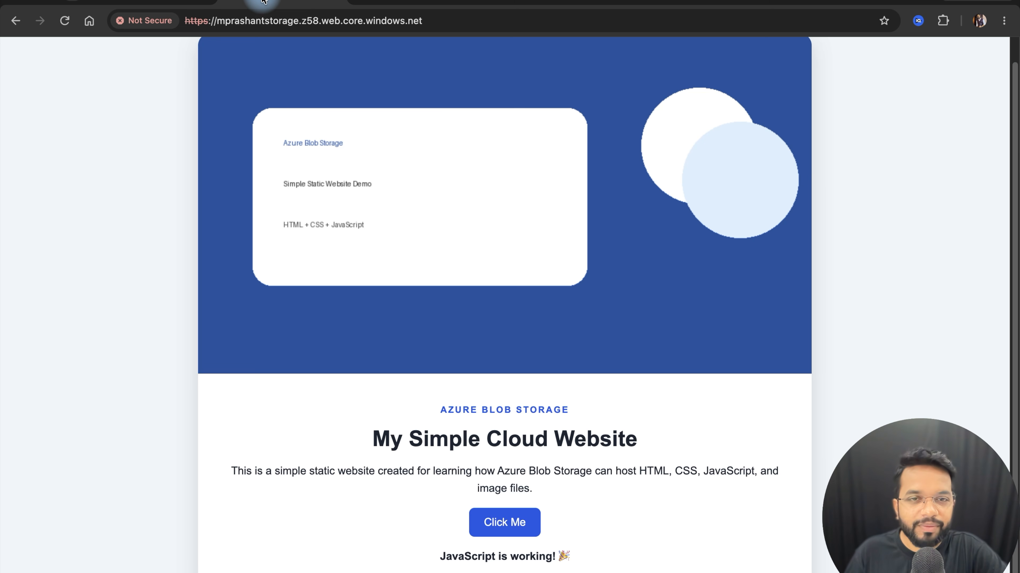
click(65, 21)
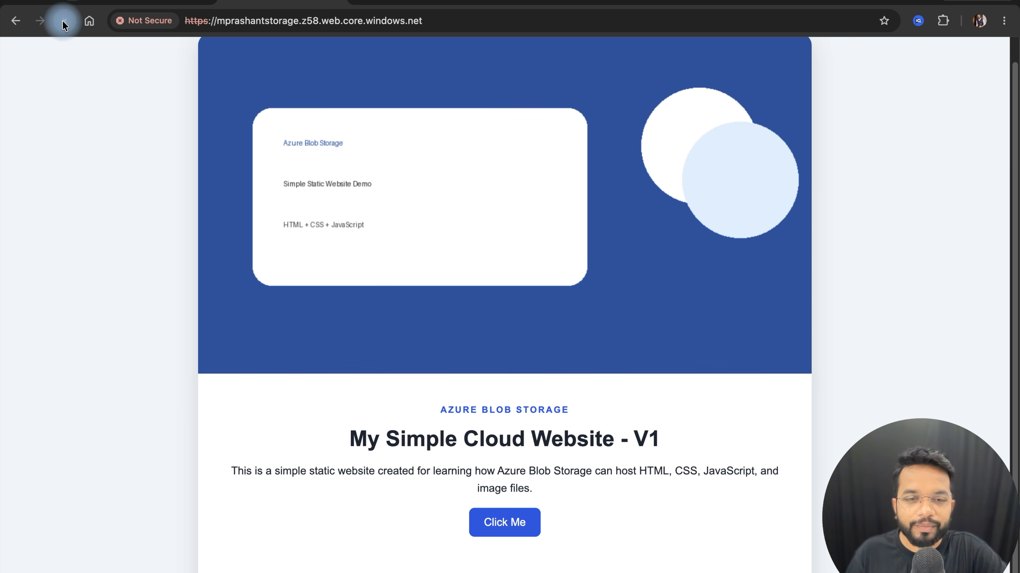
drag(643, 442, 737, 442)
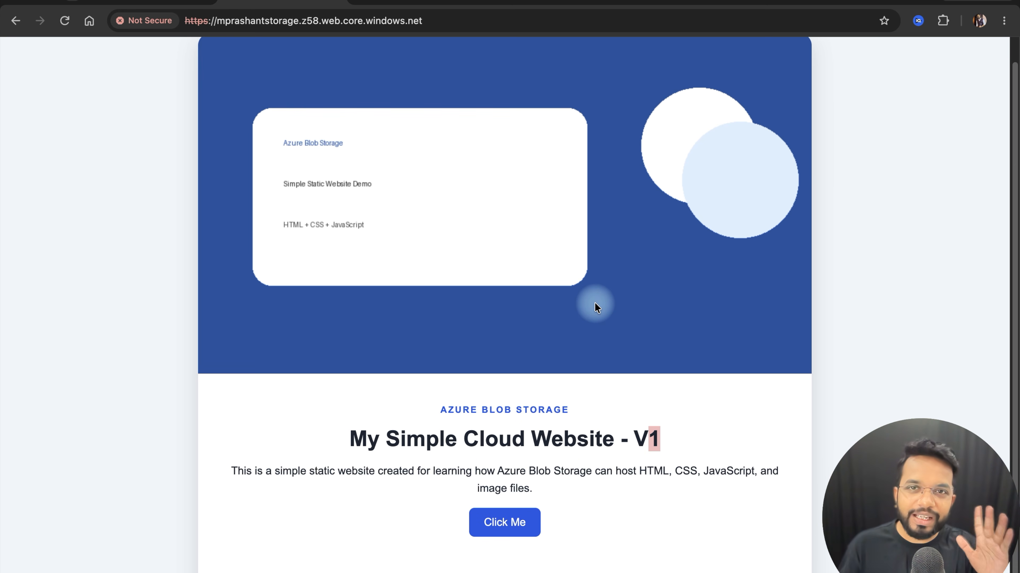
Review the versions of index.html and make the previous version from 8/21/2026, 9:59:17 PM the current one.
click(114, 8)
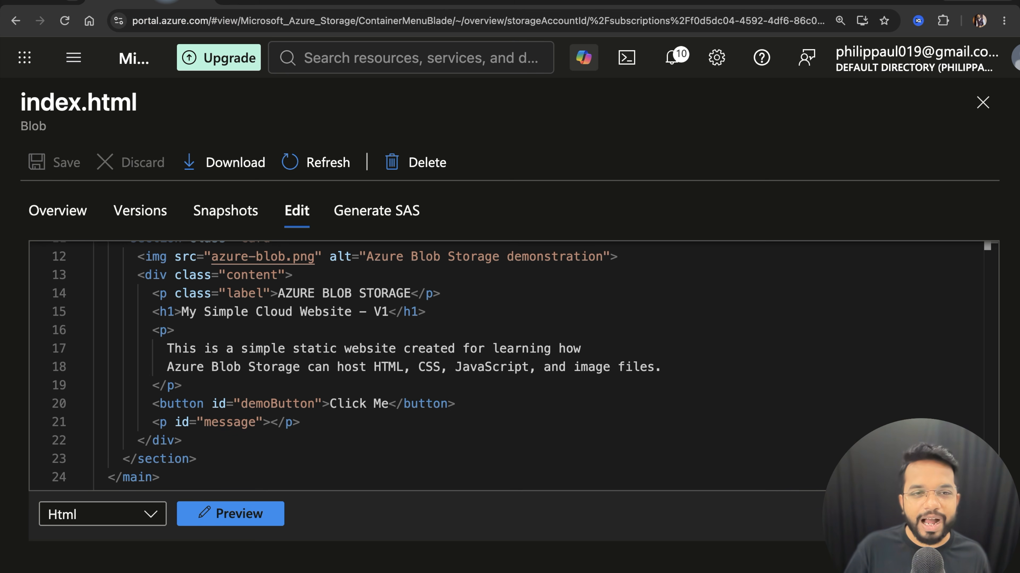
click(135, 217)
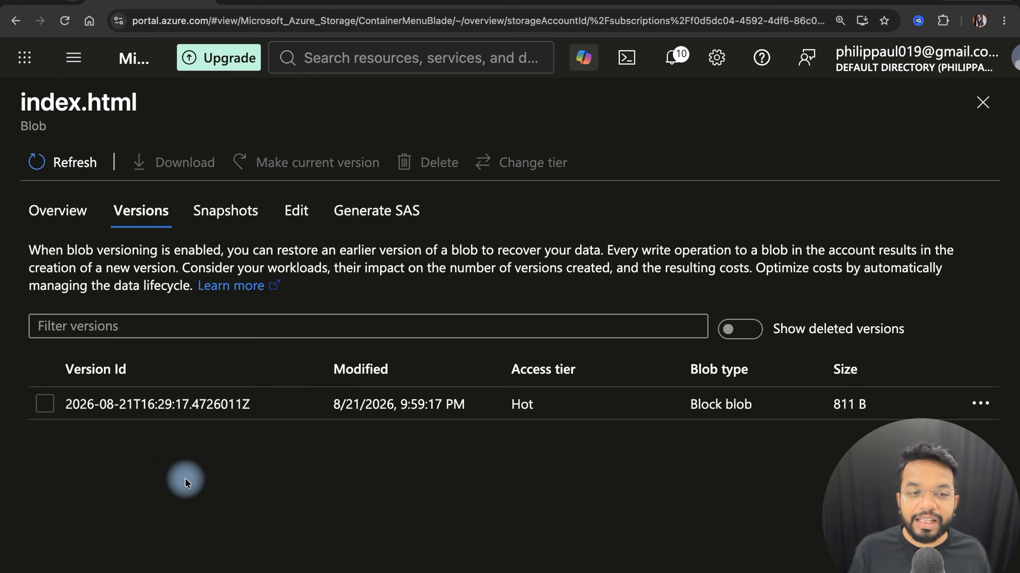
drag(65, 406, 262, 410)
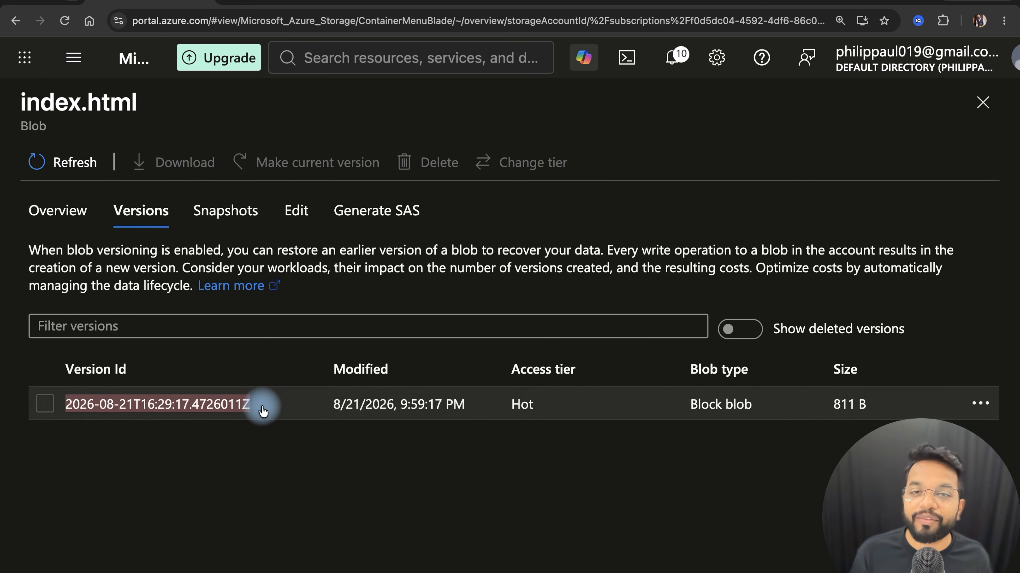
click(352, 465)
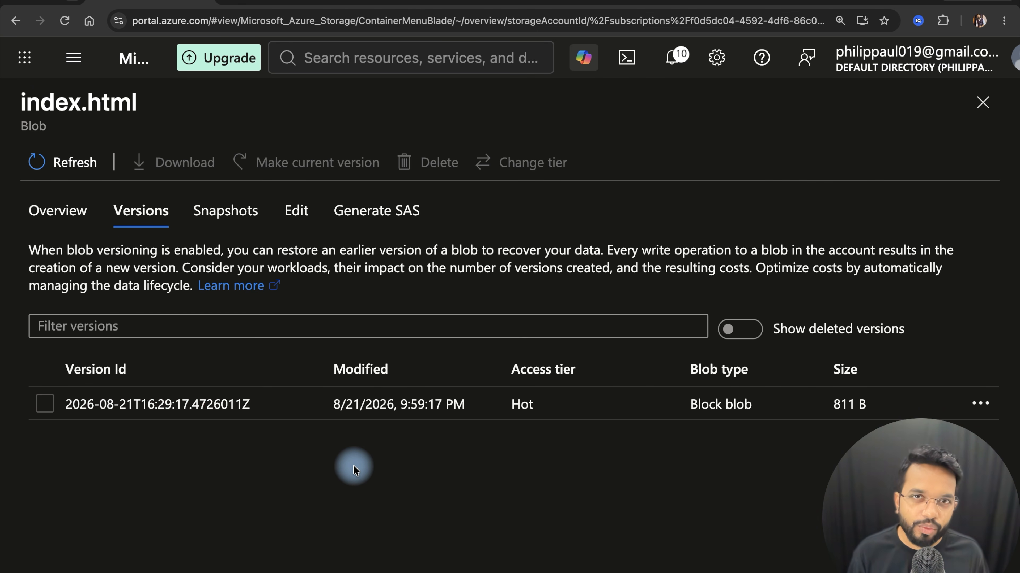
click(45, 404)
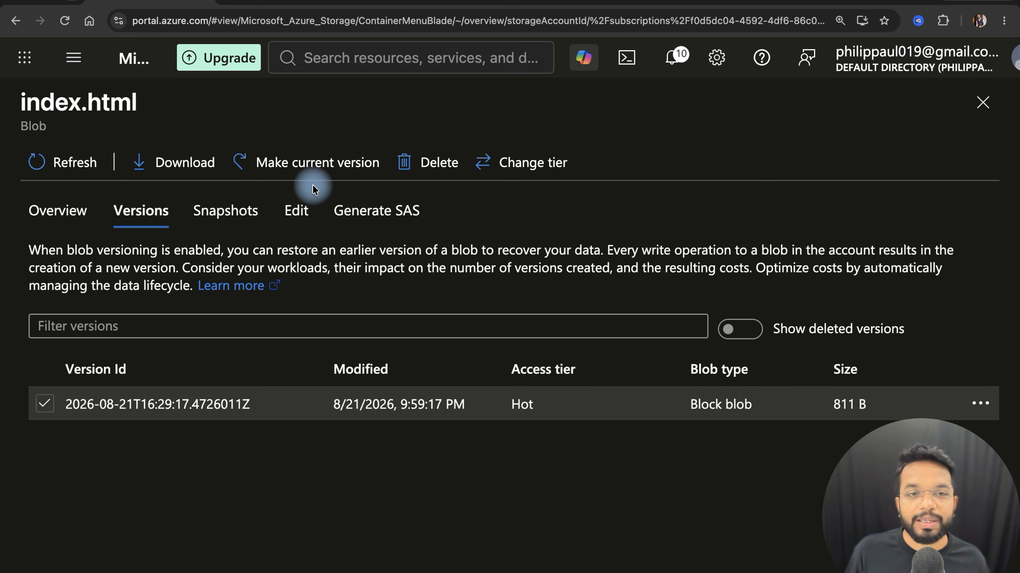
click(315, 173)
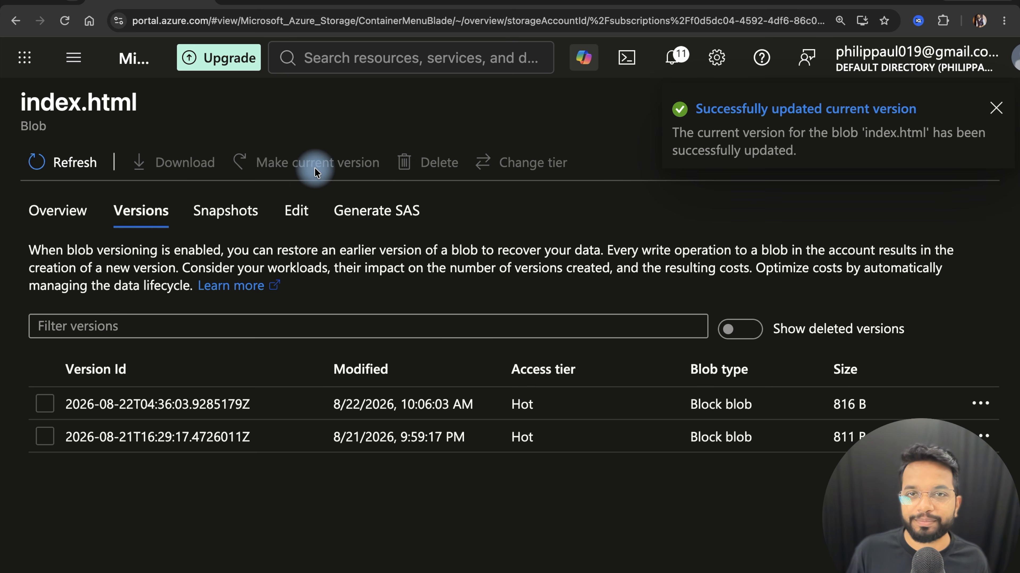
Reload the hosted website and check its main heading against the restored version of index.html.
click(277, 5)
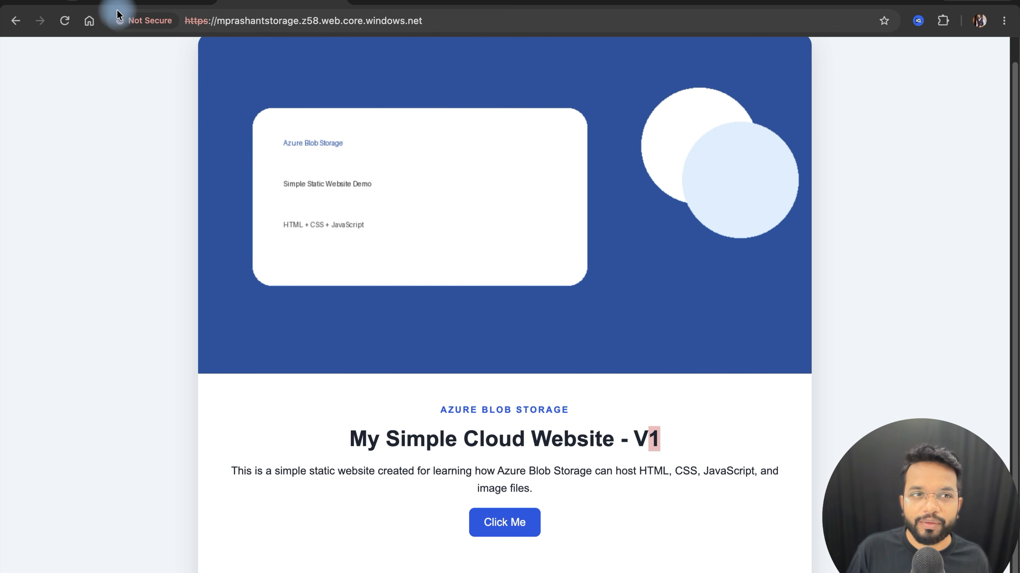
click(64, 20)
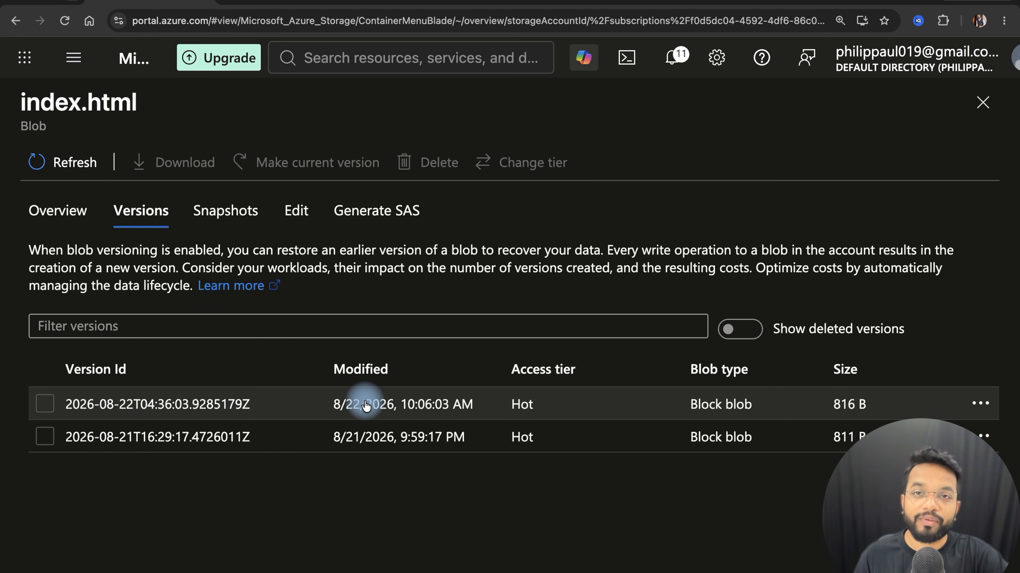
Make the 8/22/2026, 10:06:03 AM version of index.html current and reload the hosted website.
click(45, 404)
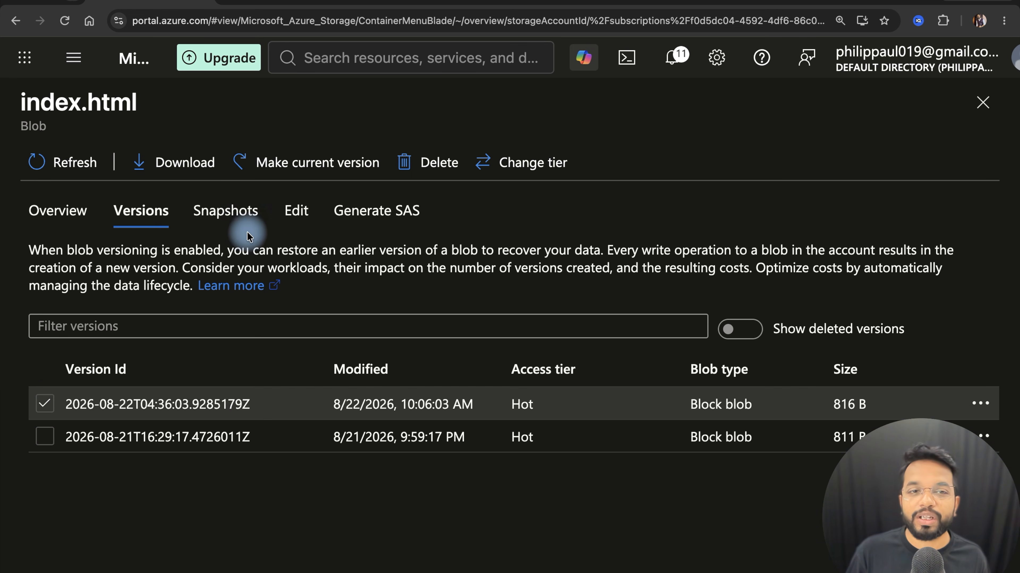
click(292, 176)
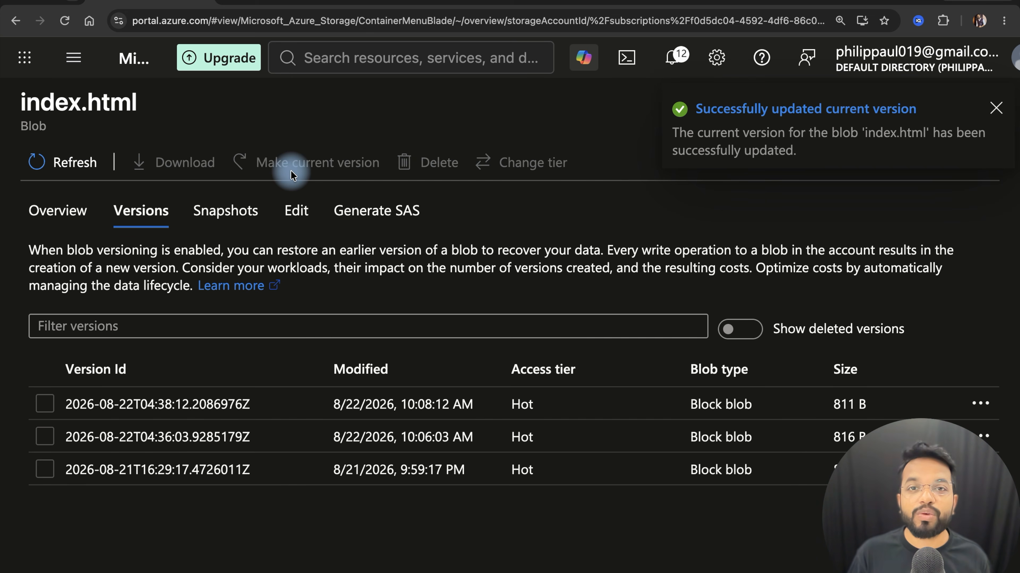
click(258, 4)
click(63, 20)
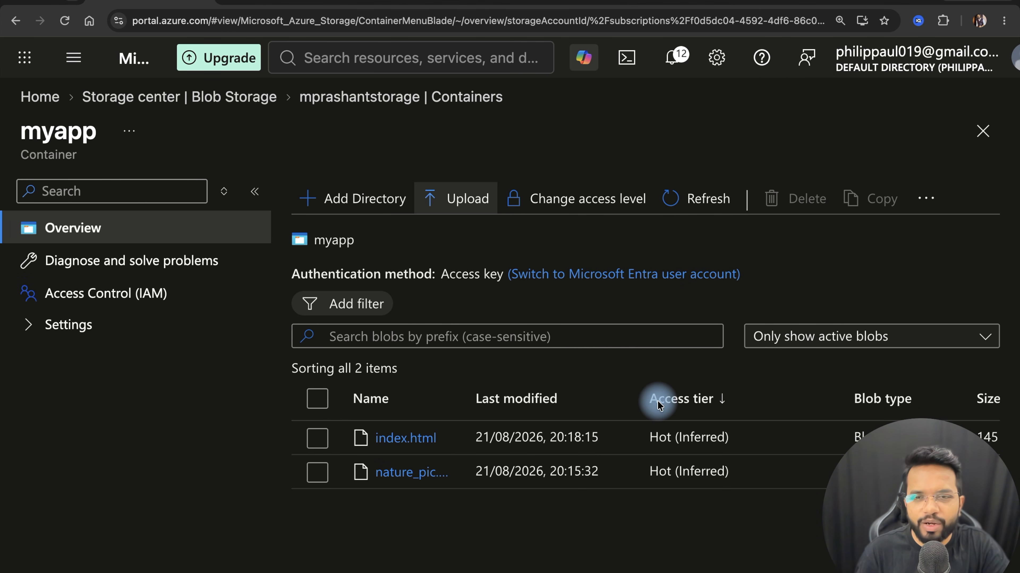
Sort the myapp container's blobs by access tier and review the access tiers offered when uploading a blob.
click(691, 399)
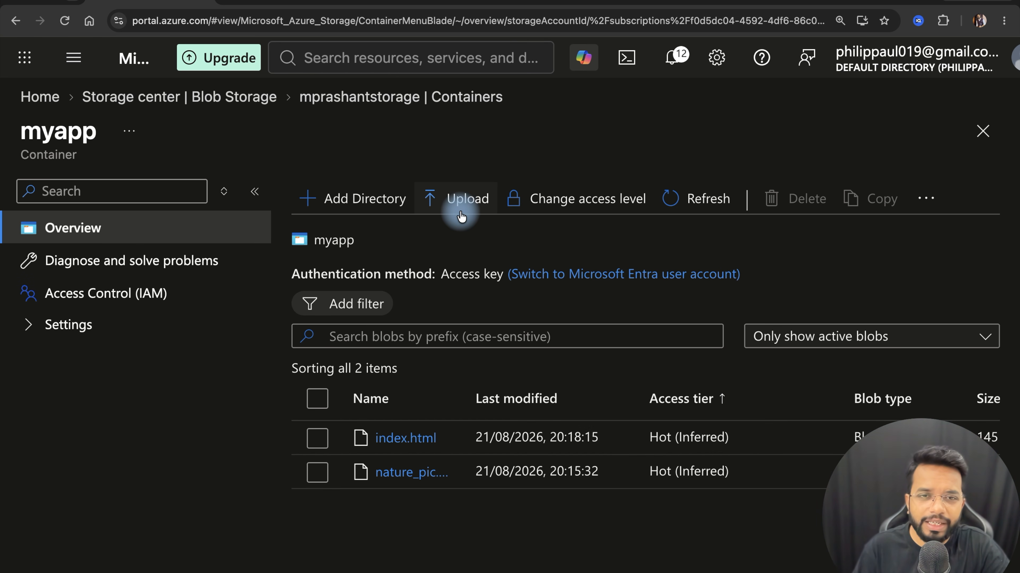
click(461, 201)
click(470, 419)
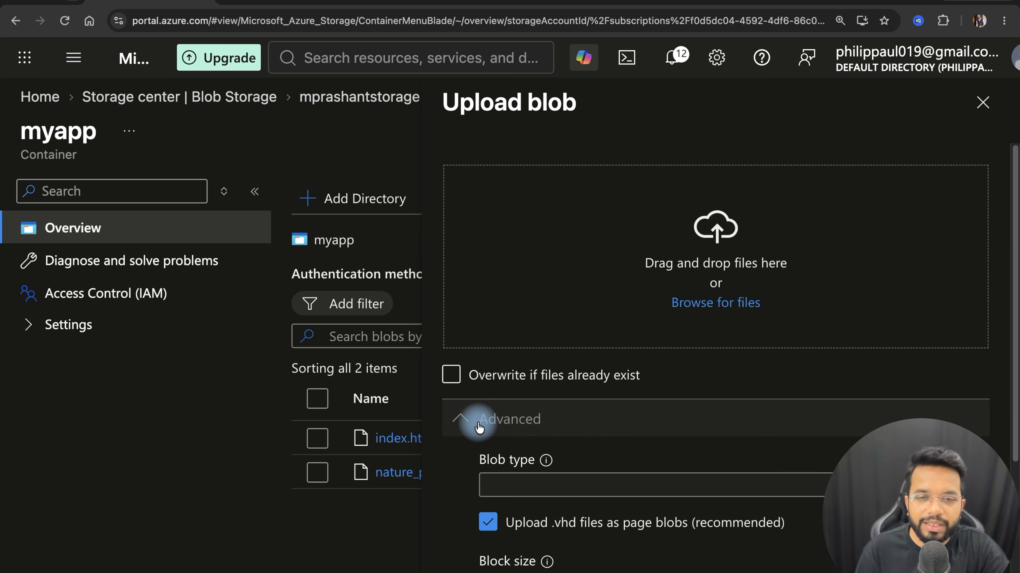
scroll(653, 425, down, 6)
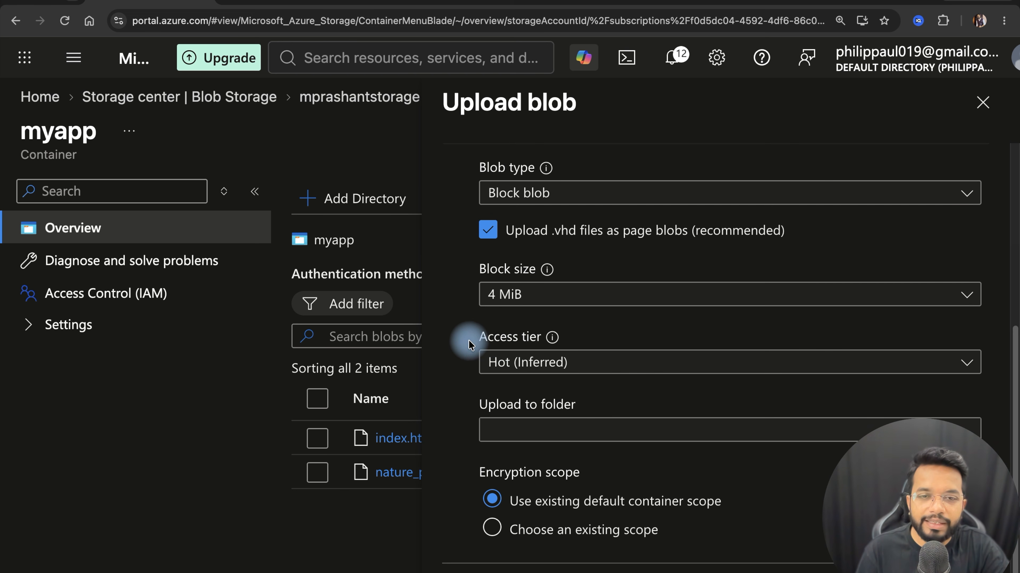
click(561, 359)
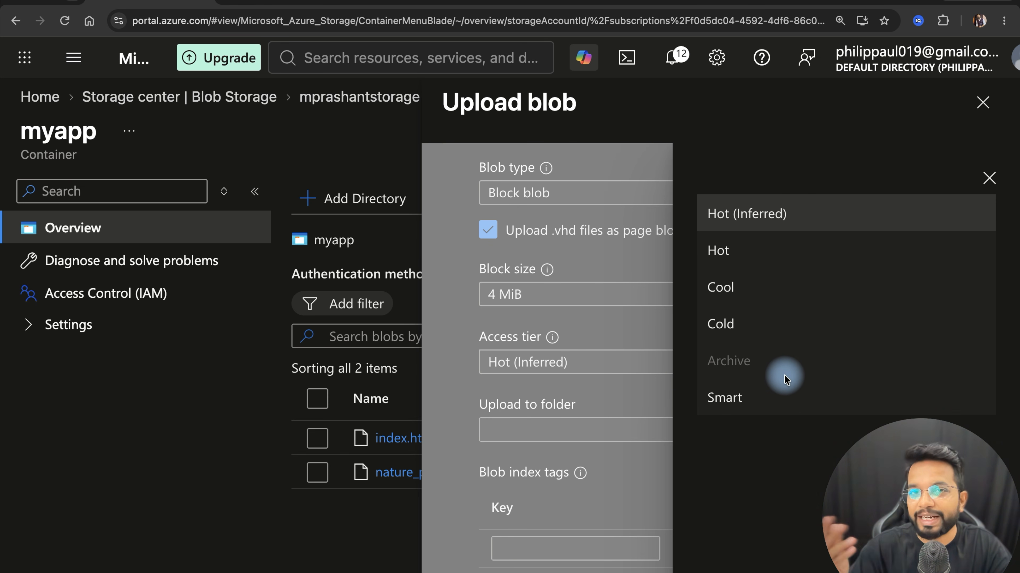
key(ctrl+Left)
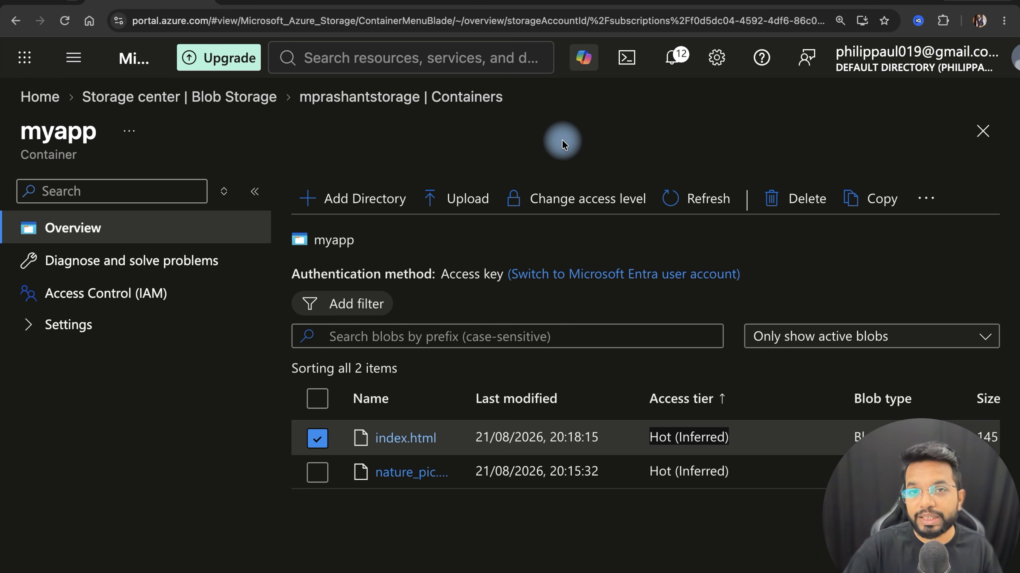
Start creating a storage account from the storage accounts list and examine its advanced access tier options.
click(441, 58)
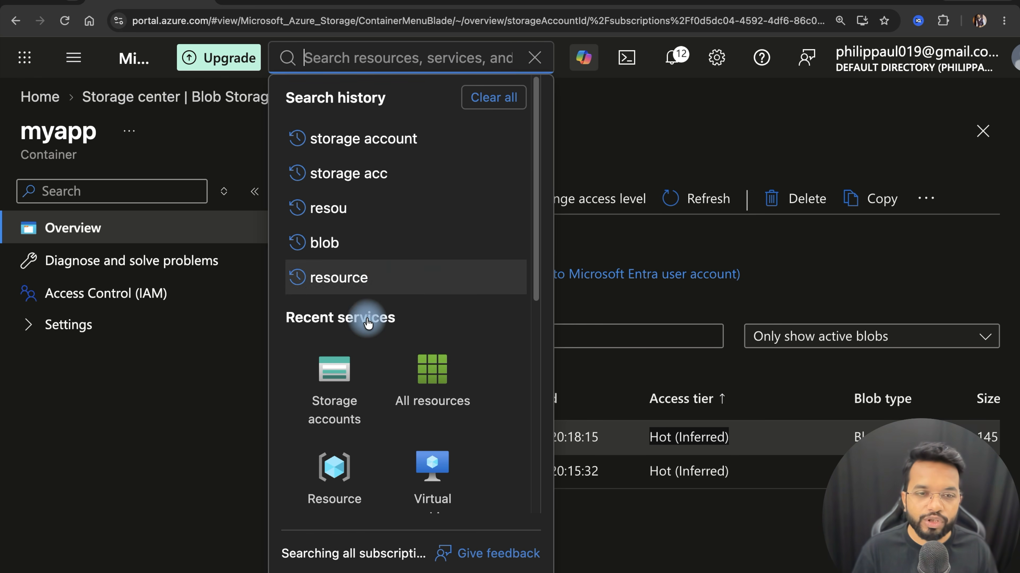
click(341, 361)
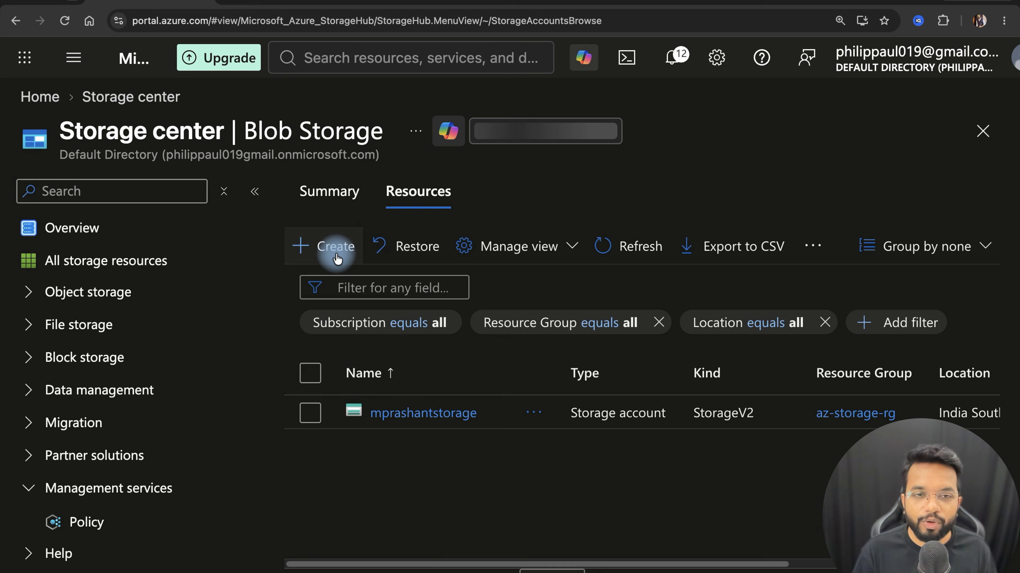
click(331, 244)
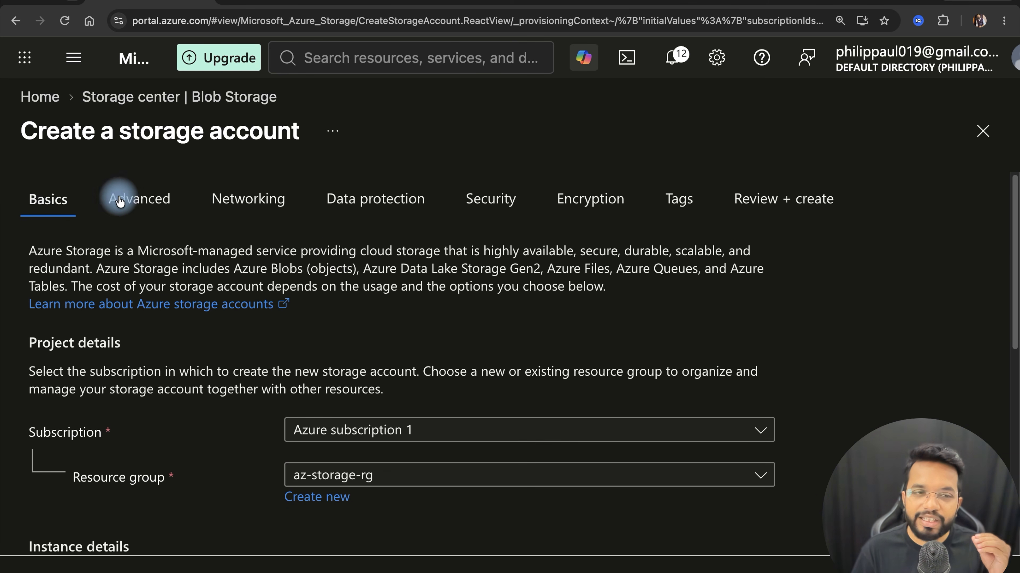
click(141, 201)
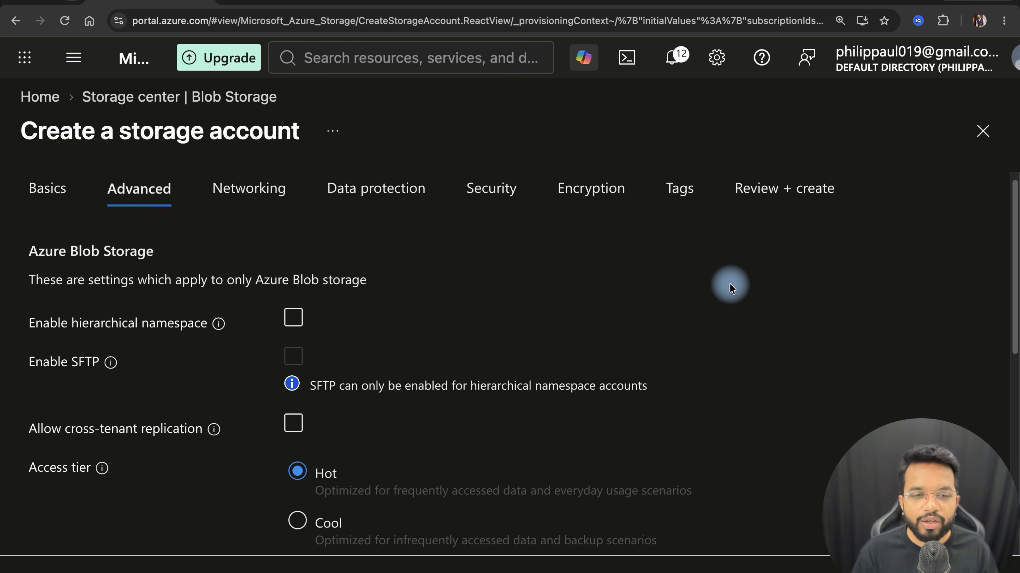
scroll(729, 283, down, 3)
drag(24, 350, 201, 350)
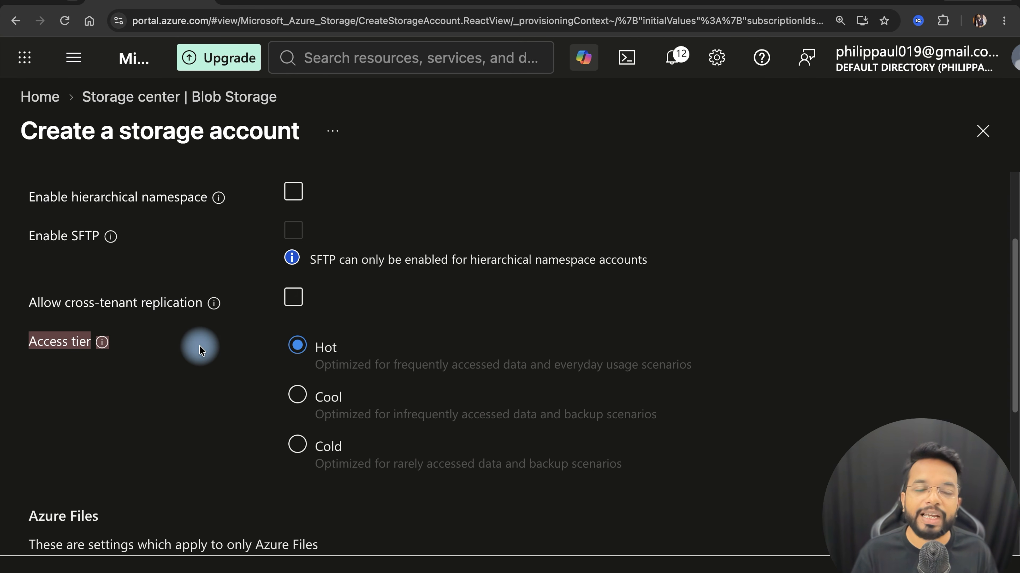
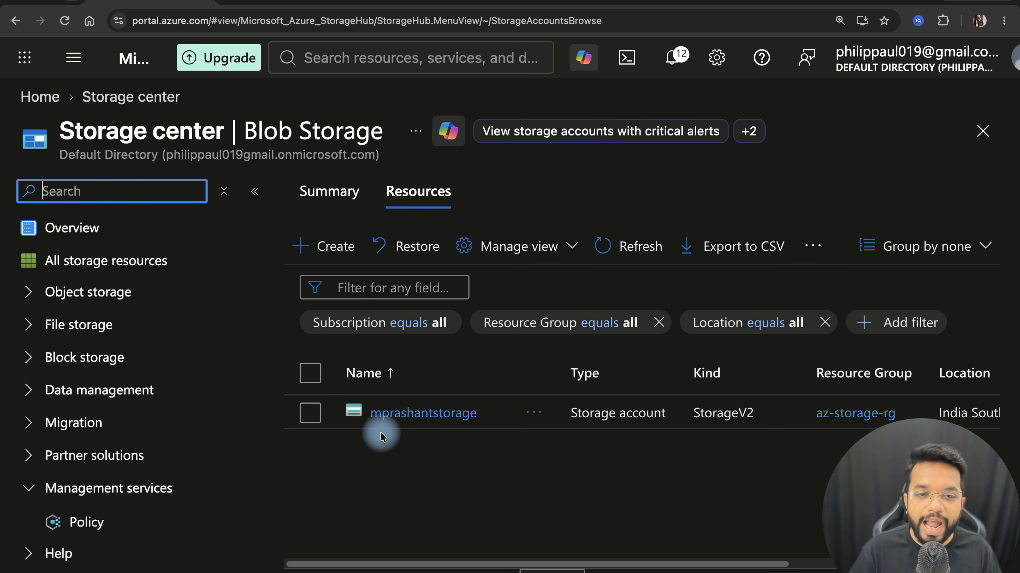
Begin a new storage account named mprashantstorage2 and set its region to (Canada) Canada Central.
click(493, 460)
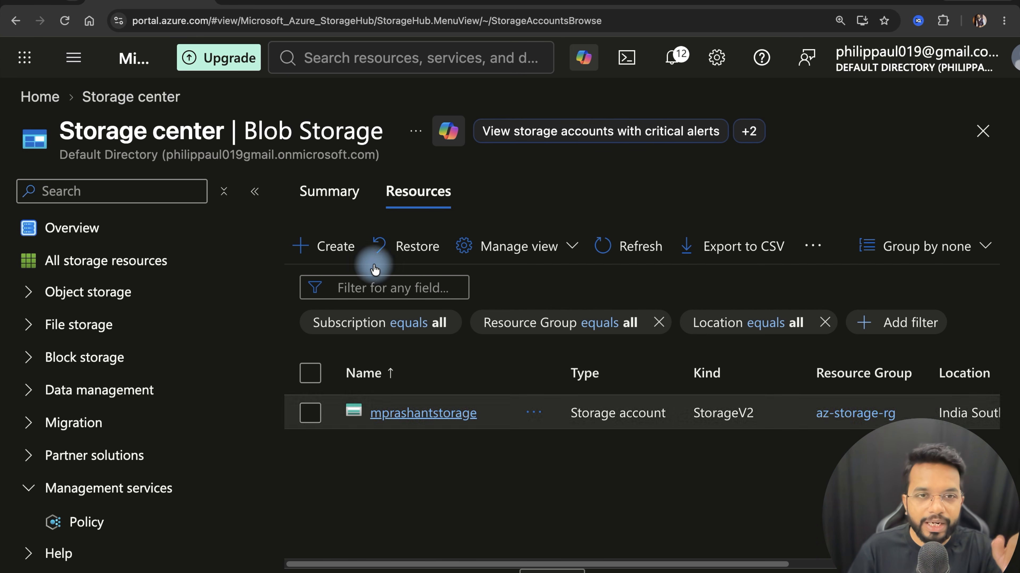
click(332, 245)
scroll(180, 227, down, 5)
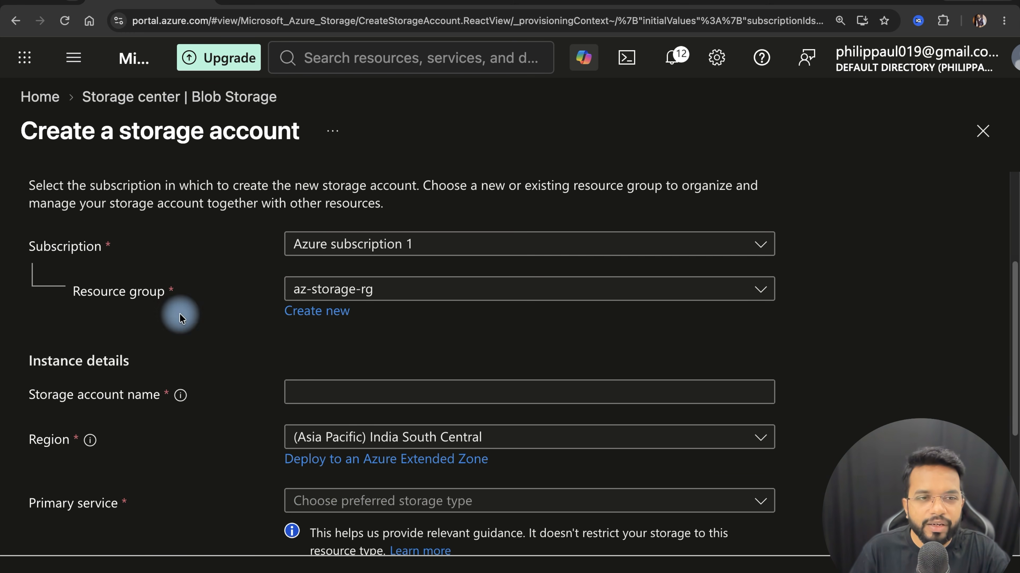
scroll(798, 328, down, 3)
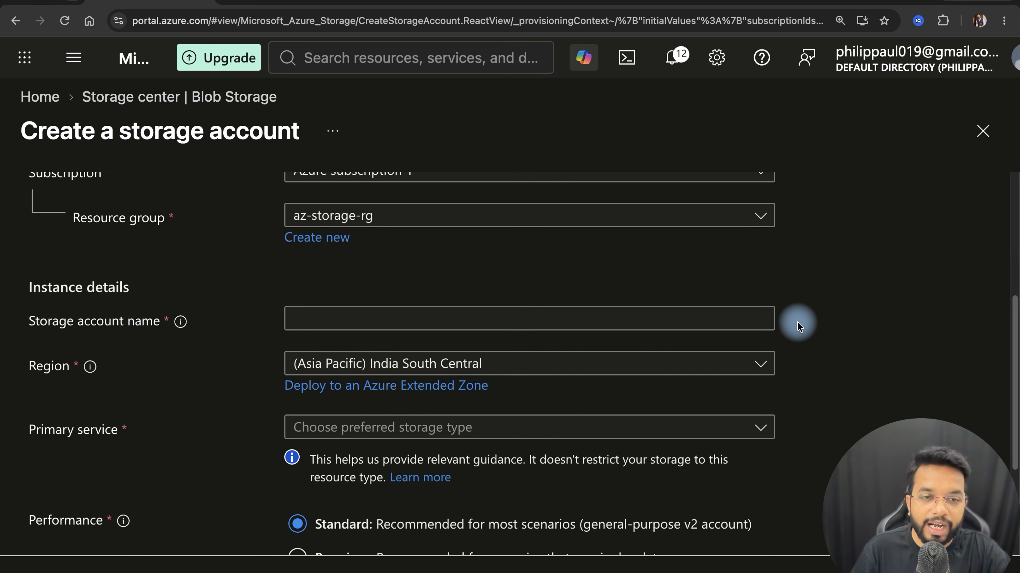
click(449, 287)
text(mprashantstorage2)
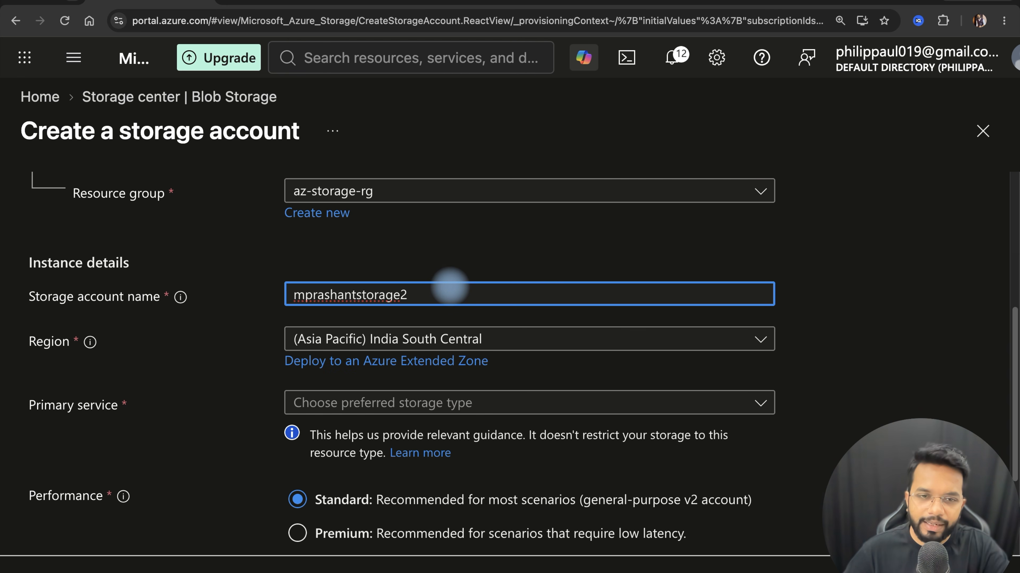
scroll(819, 329, down, 2)
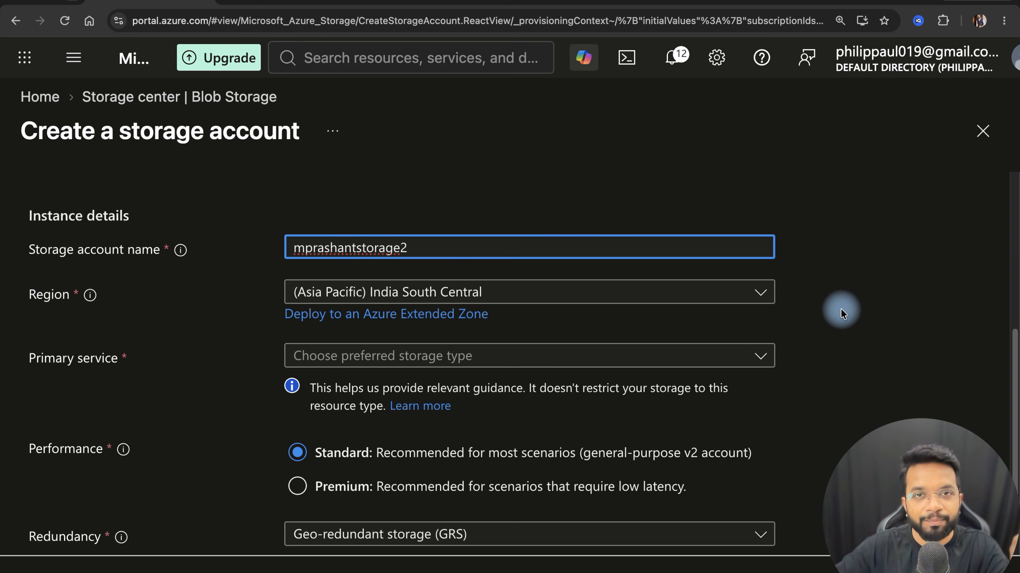
click(690, 301)
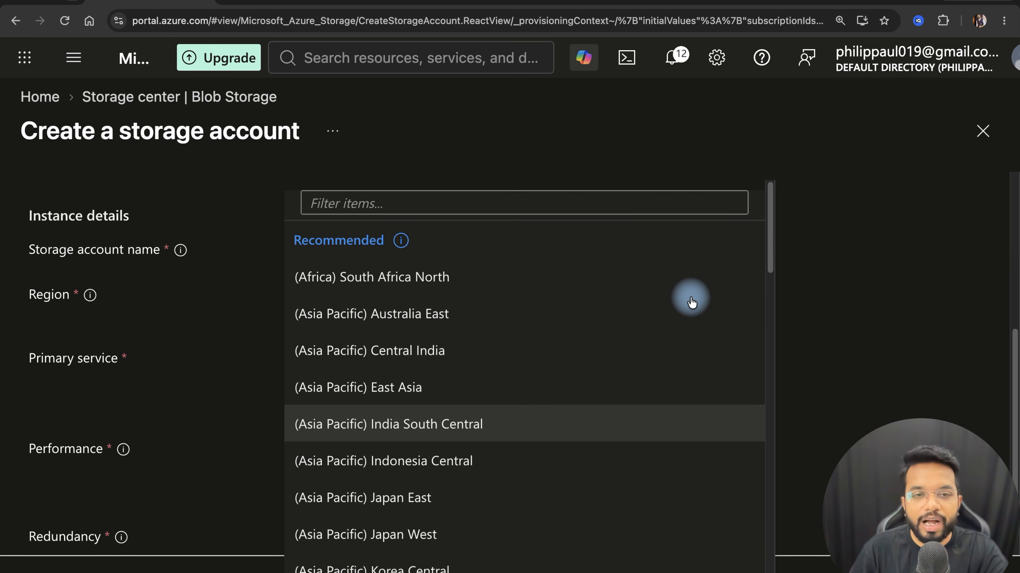
scroll(644, 312, down, 6)
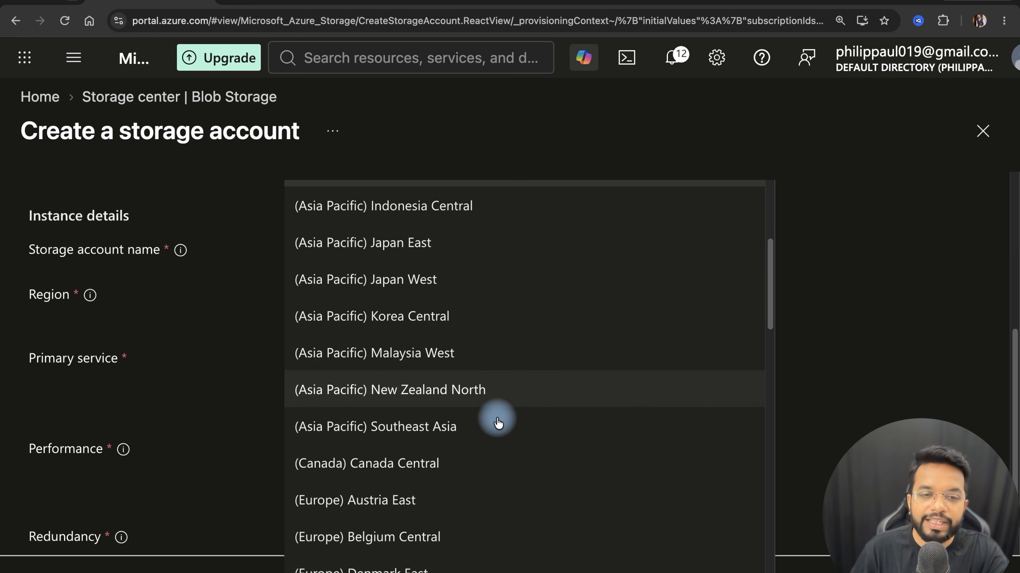
click(464, 465)
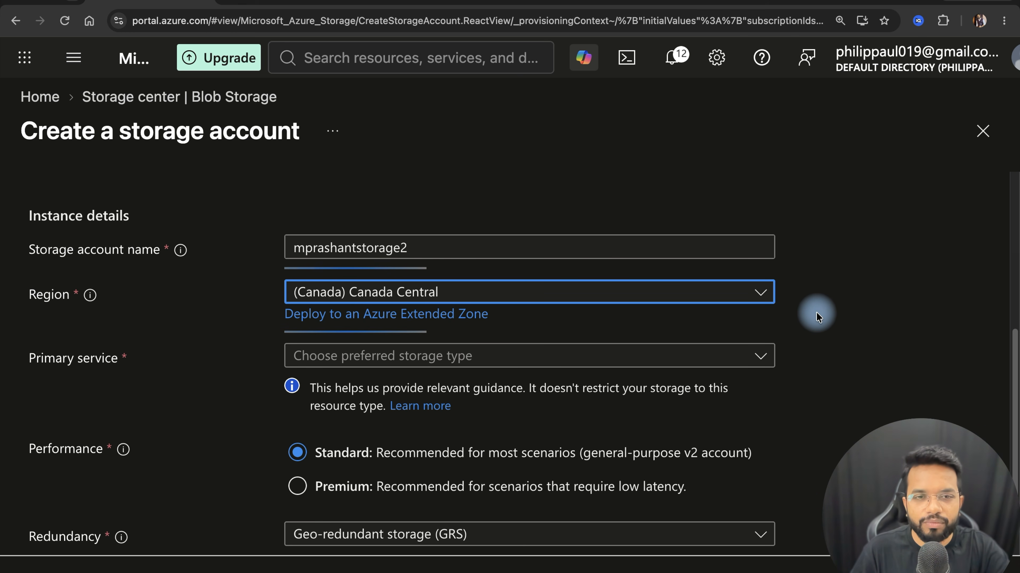
Set the primary service to Azure Blob Storage or Azure Data Lake Storage, then validate and create the storage account.
scroll(816, 311, down, 2)
click(625, 265)
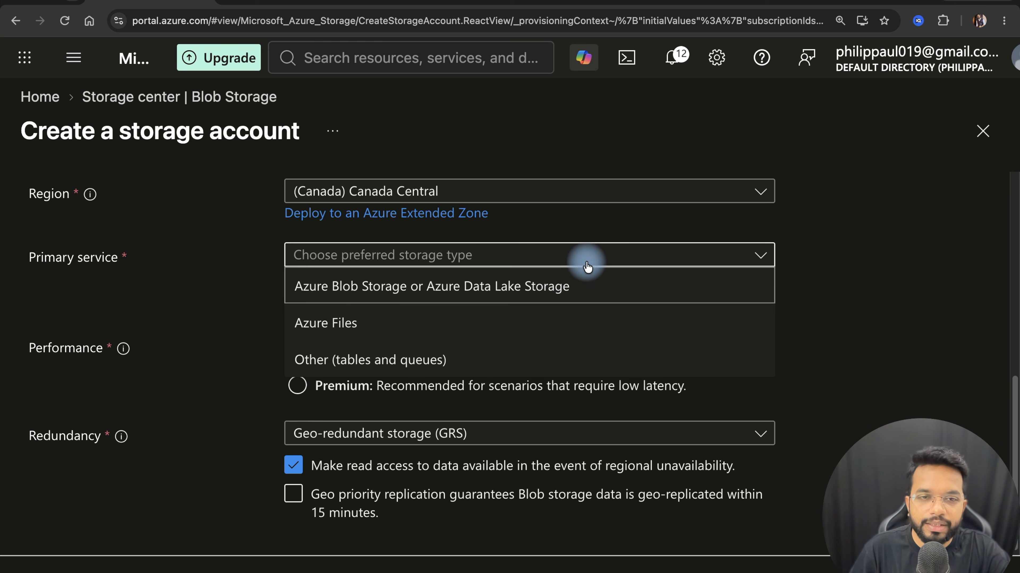
click(547, 287)
scroll(855, 291, down, 1)
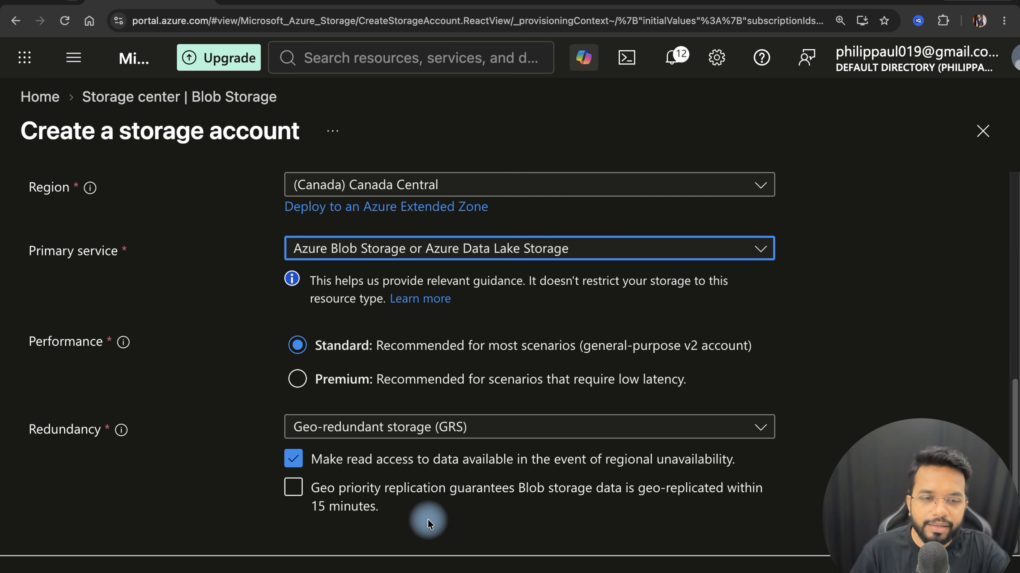
click(298, 572)
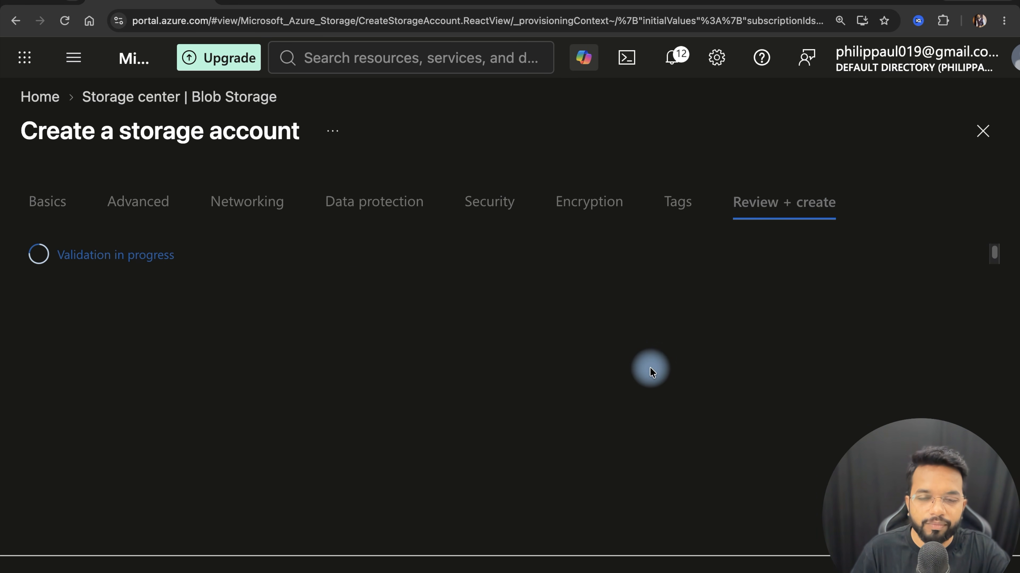
click(247, 572)
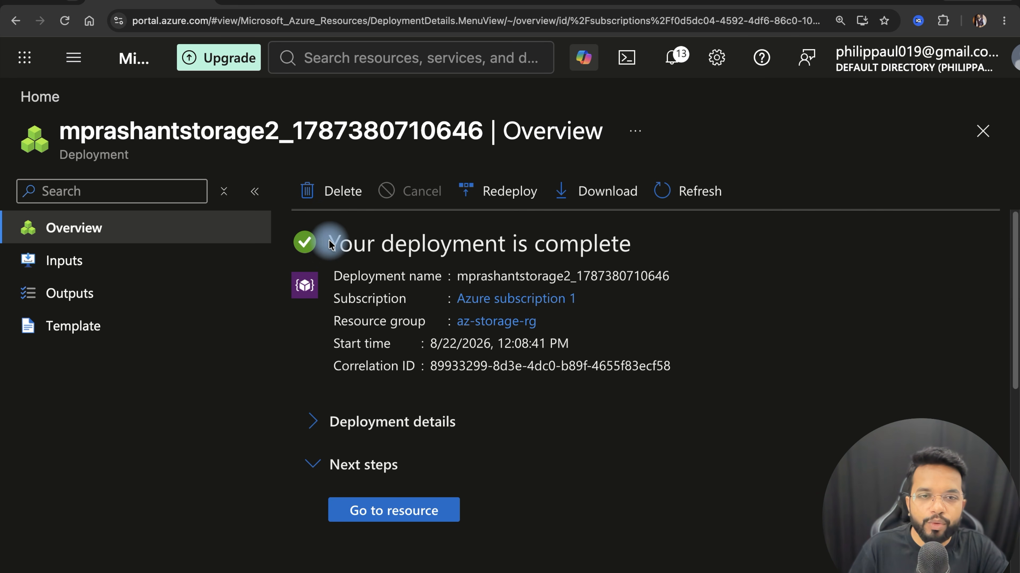
drag(325, 241, 671, 237)
List the storage accounts and compare the locations of mprashantstorage and mprashantstorage2.
click(400, 64)
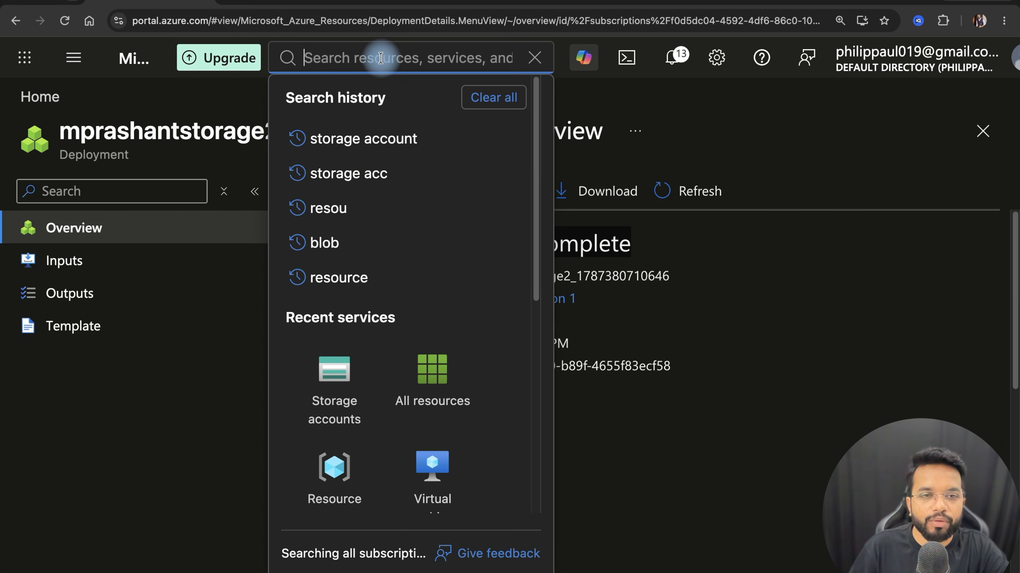
click(338, 358)
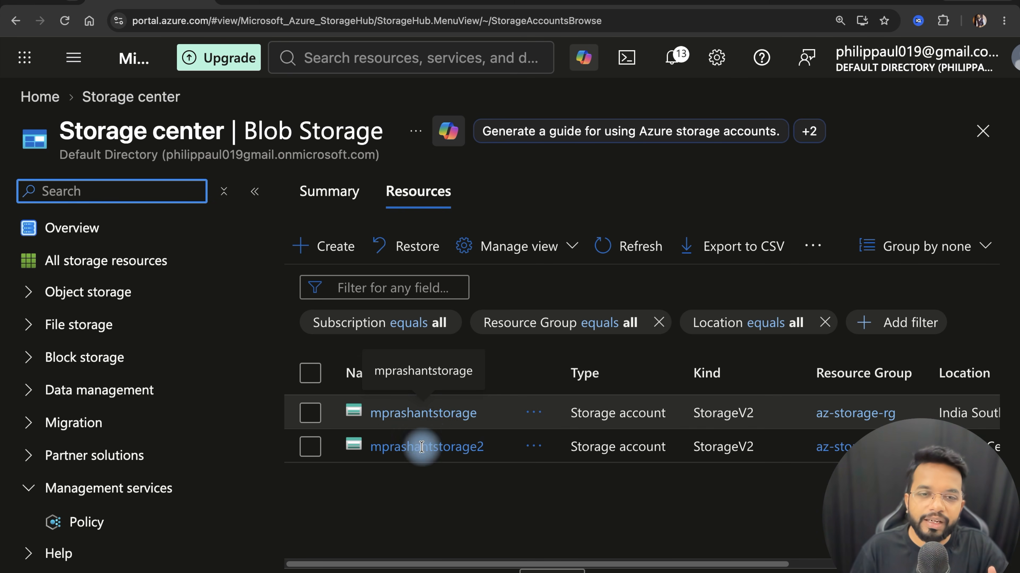
drag(515, 564, 756, 570)
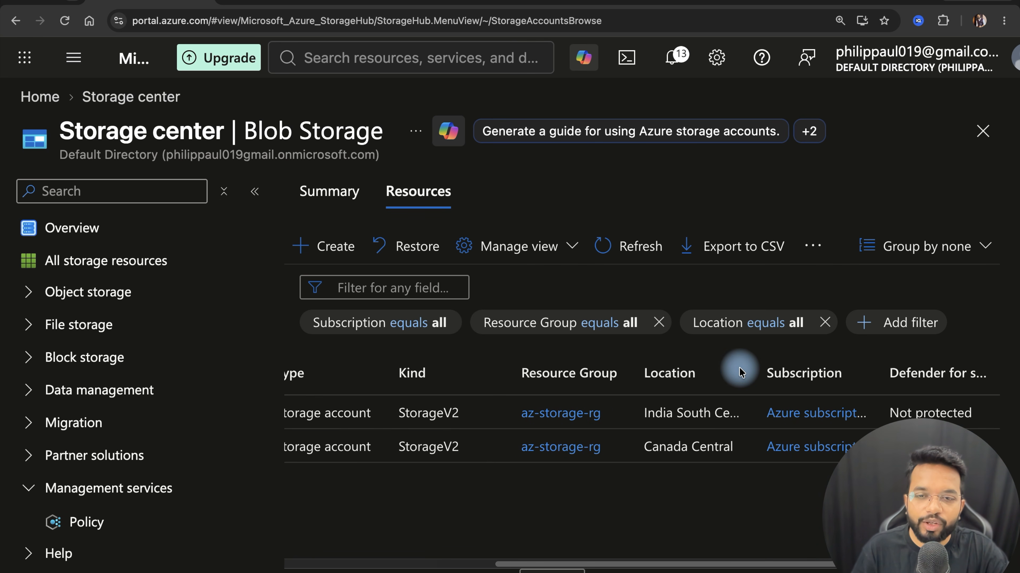
drag(757, 370, 789, 369)
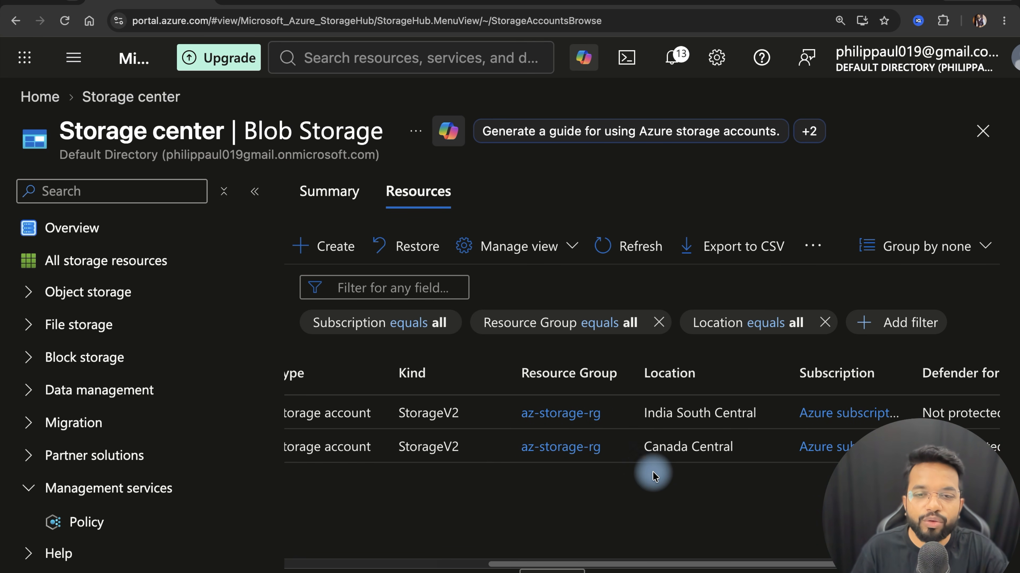
scroll(718, 456, left, 10)
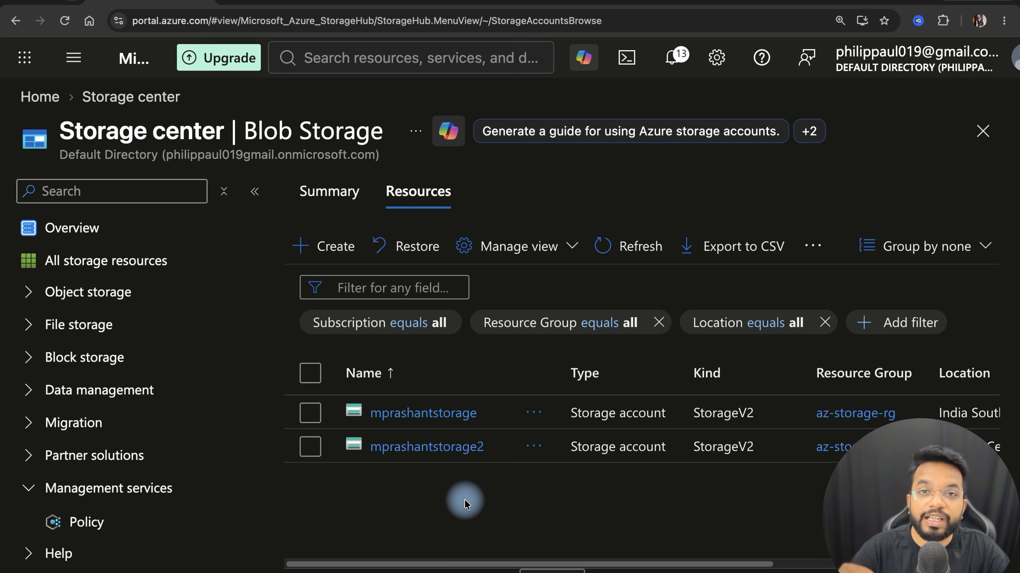
Open the object replication settings of the mprashantstorage account.
click(421, 413)
scroll(209, 365, down, 10)
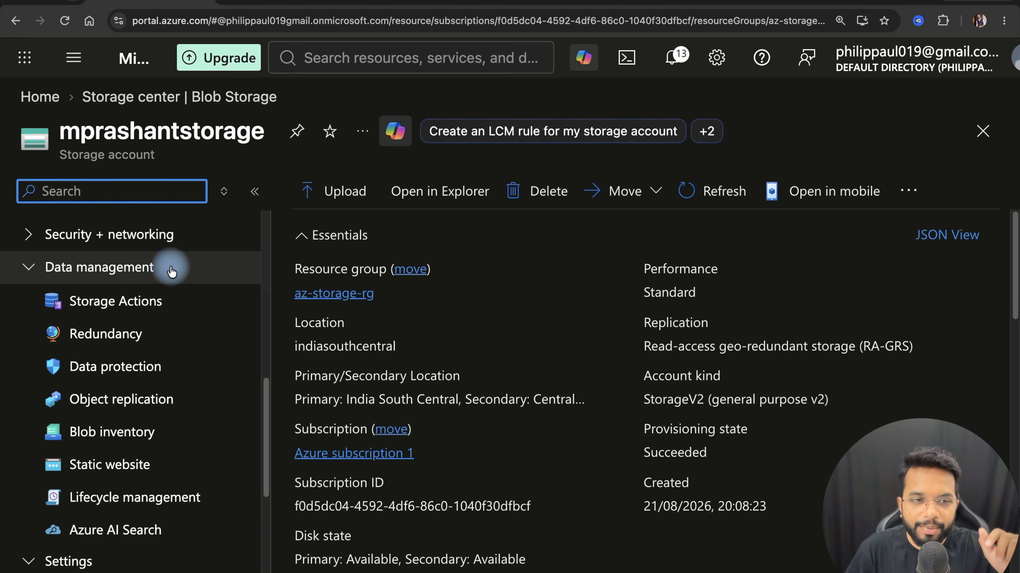
click(99, 407)
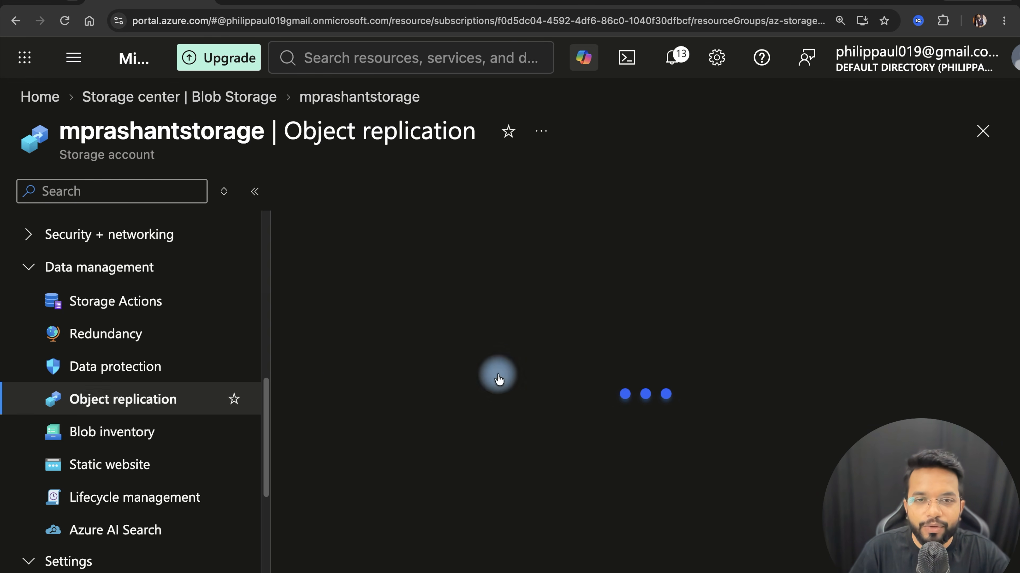
click(380, 195)
scroll(835, 413, down, 2)
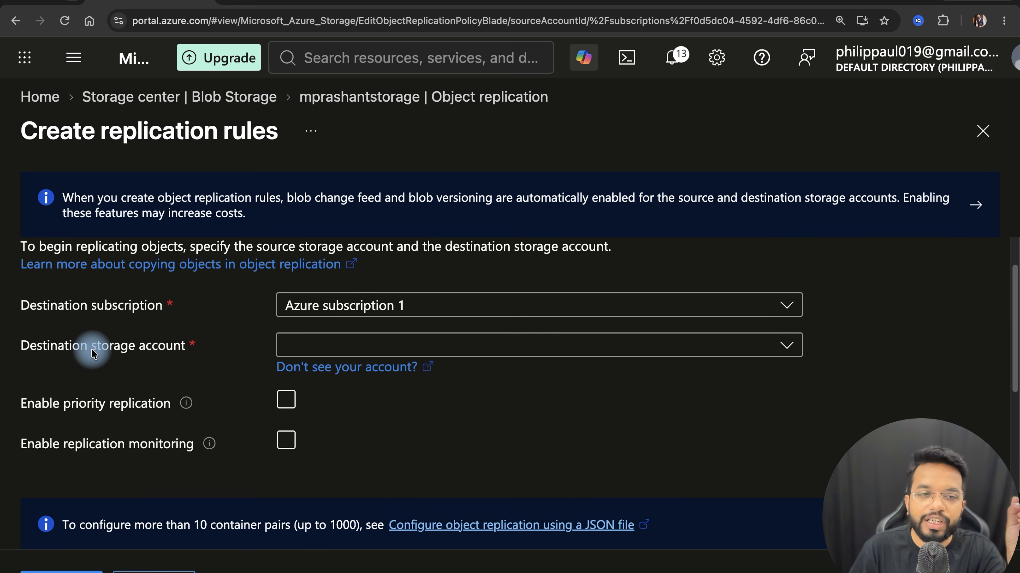
click(581, 417)
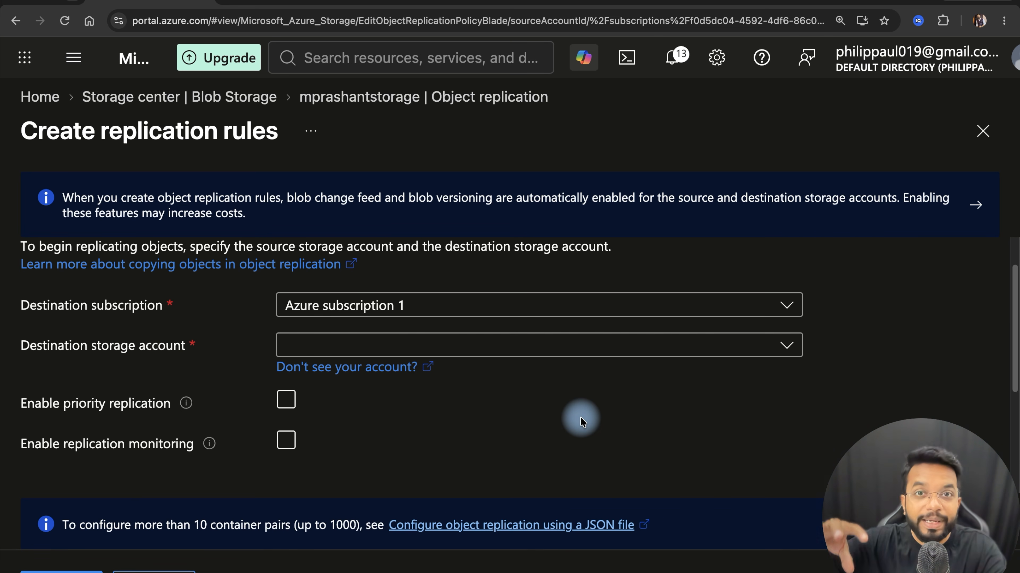
click(473, 345)
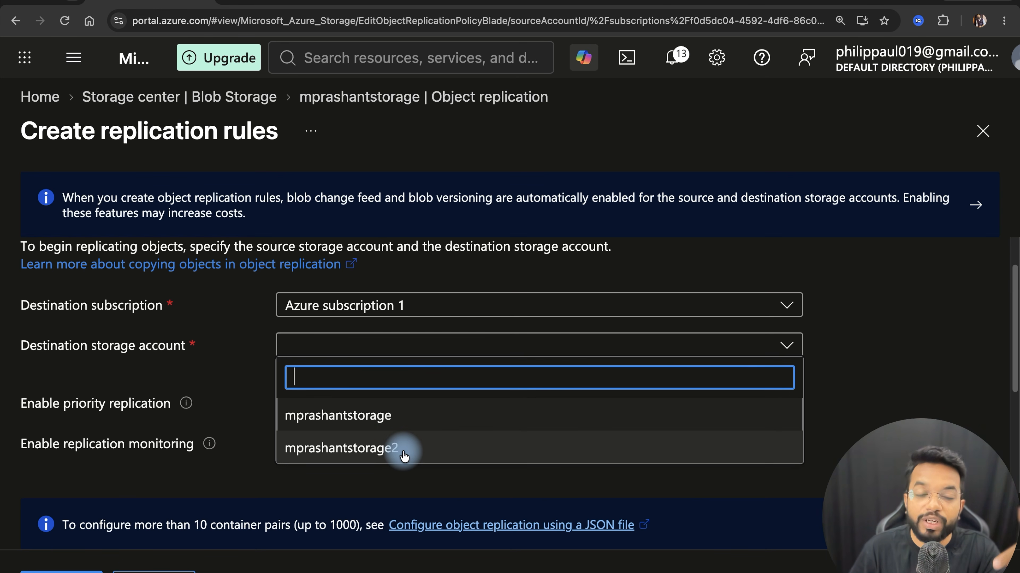
click(388, 457)
scroll(795, 440, down, 5)
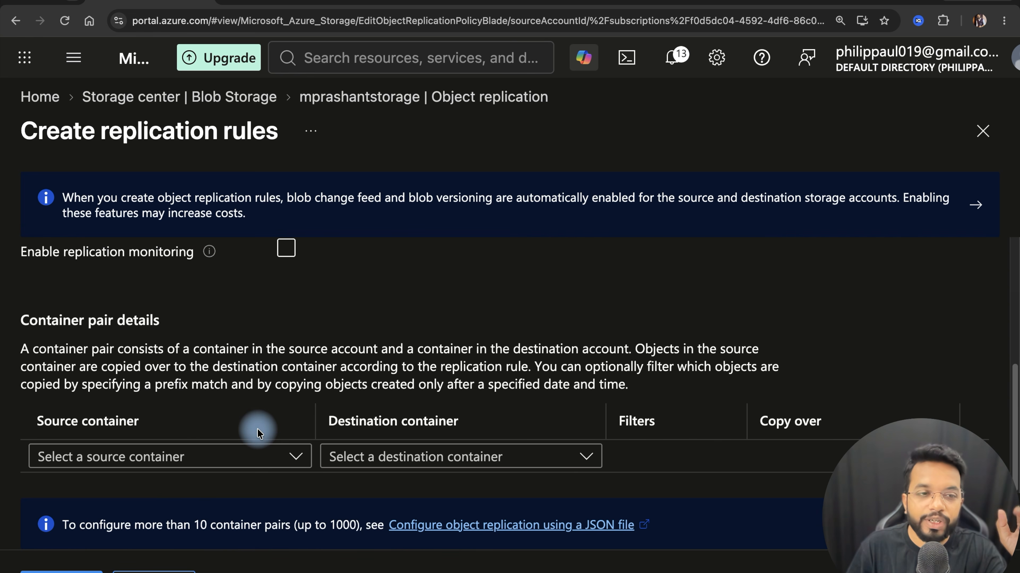
drag(32, 428, 206, 423)
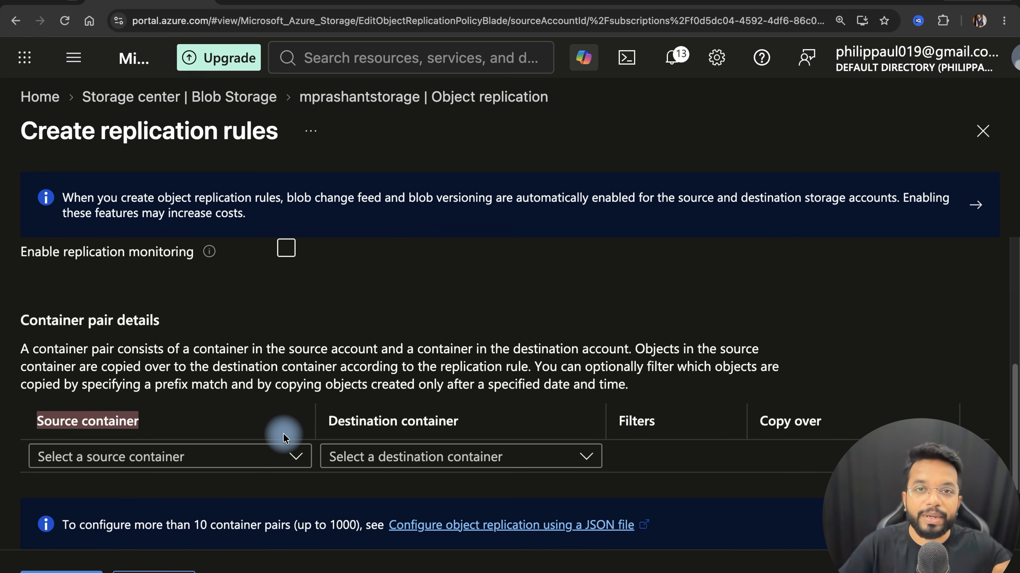
click(295, 457)
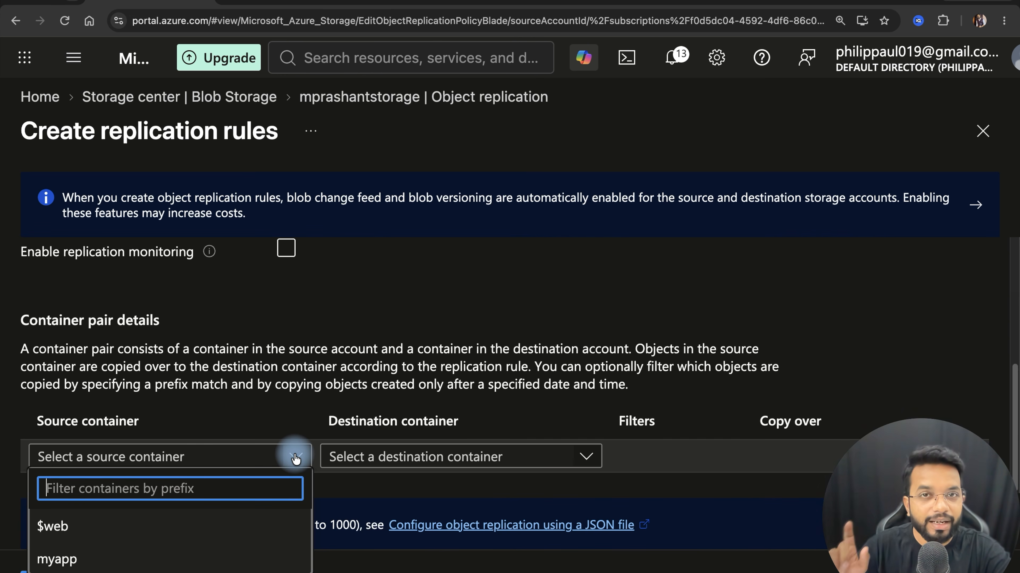
click(82, 558)
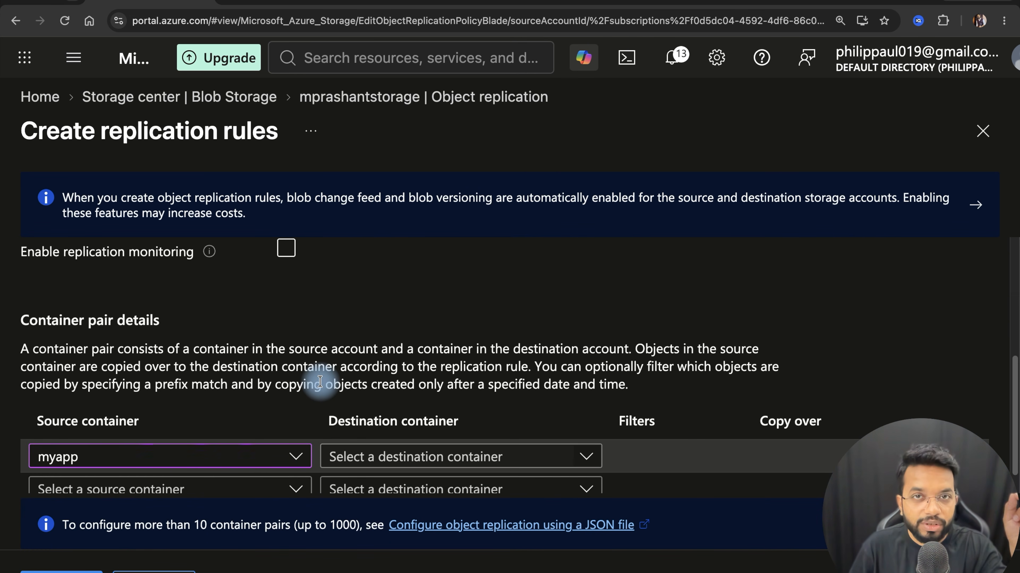
scroll(320, 381, down, 1)
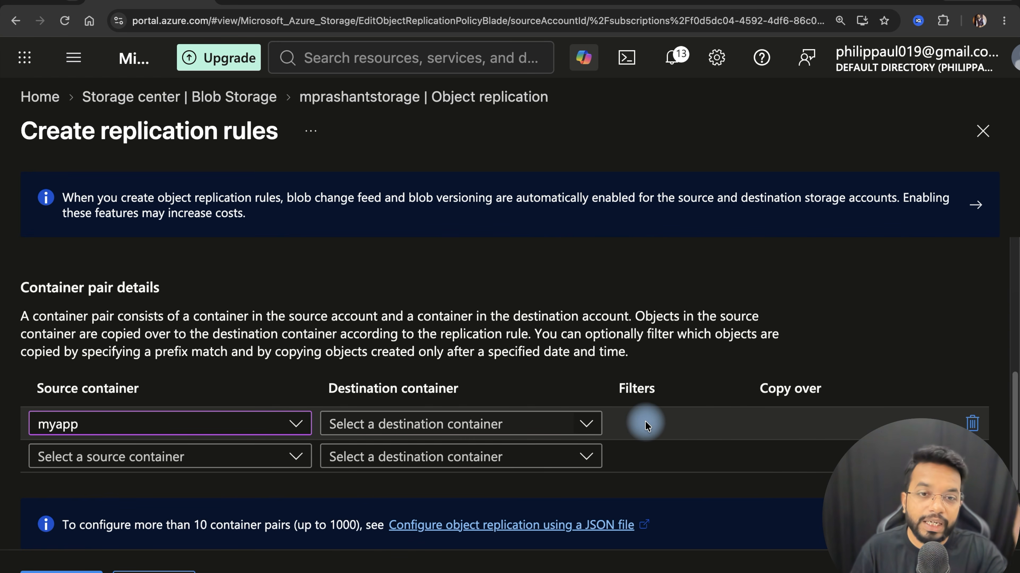
click(516, 421)
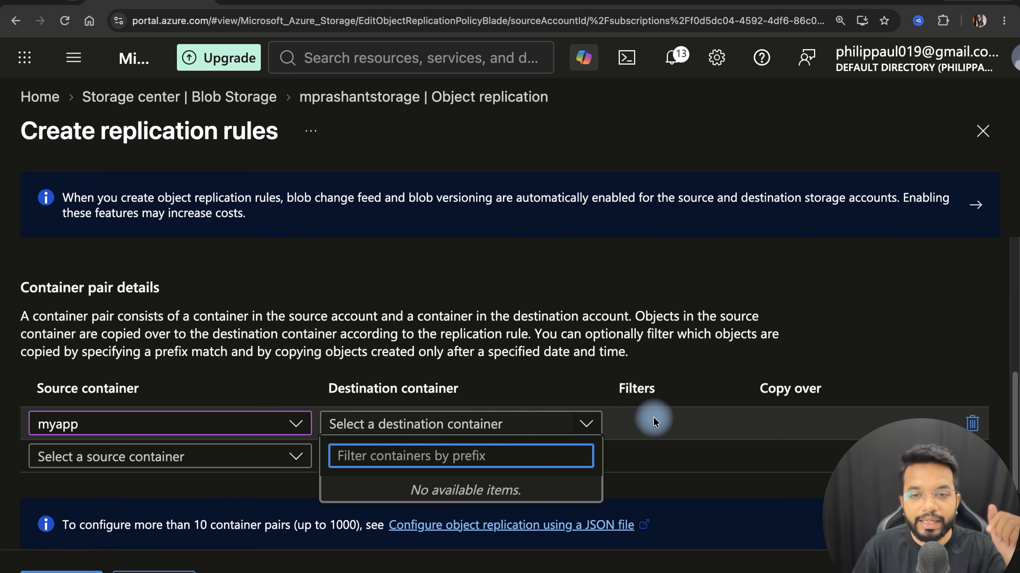
click(168, 570)
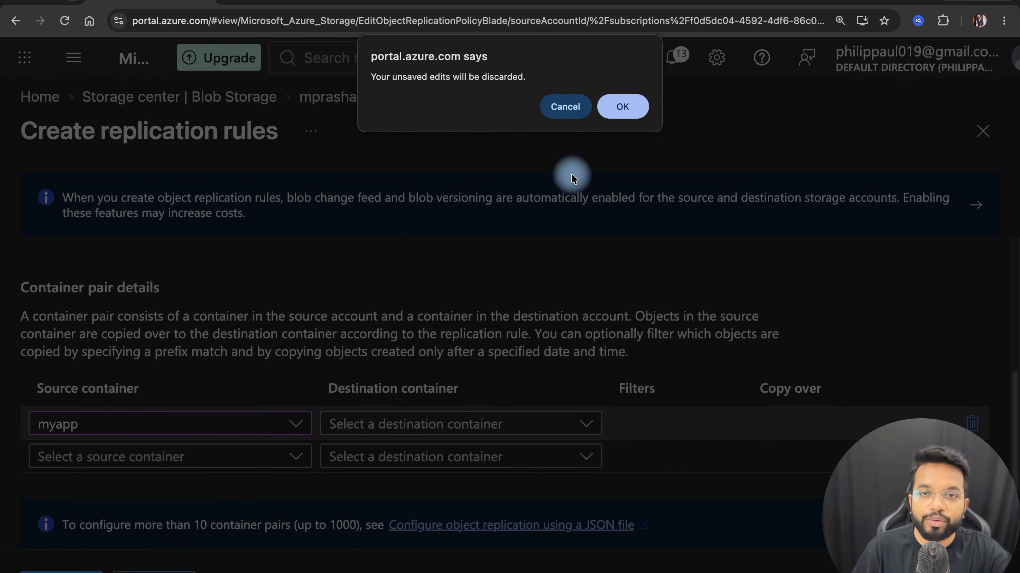
click(617, 109)
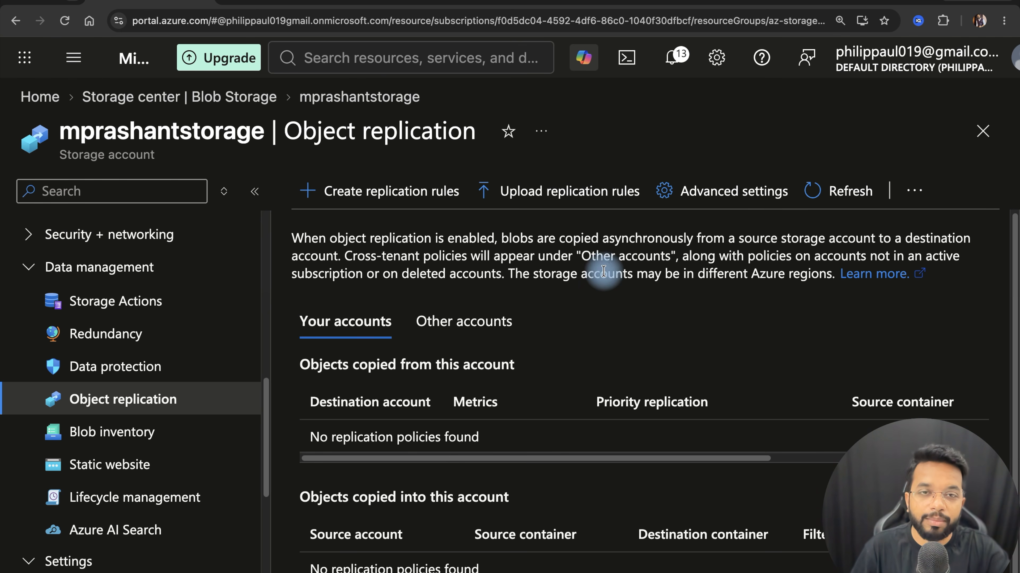
Create a new container named myapp2 in the mprashantstorage2 storage account.
click(261, 98)
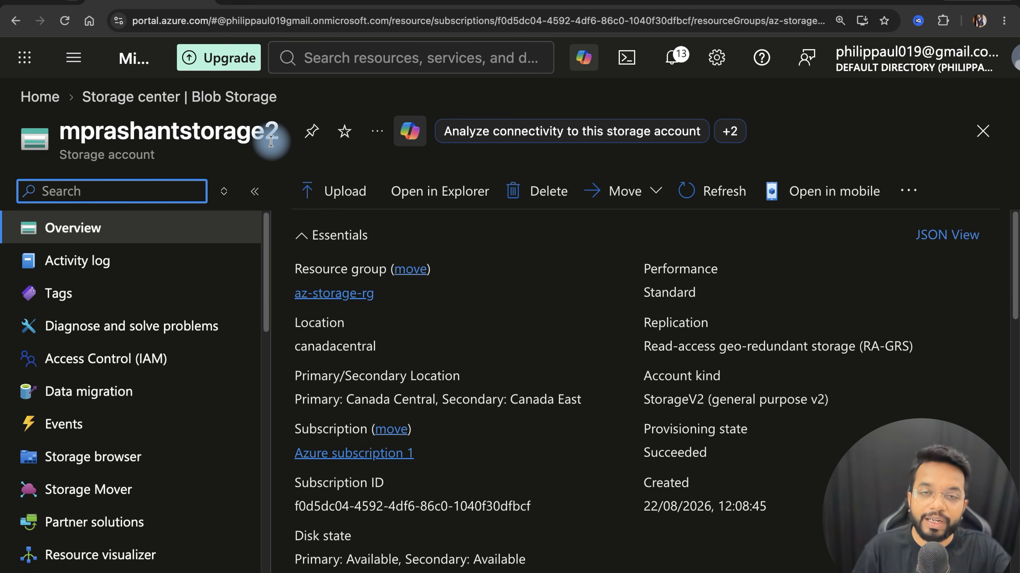
scroll(80, 329, down, 7)
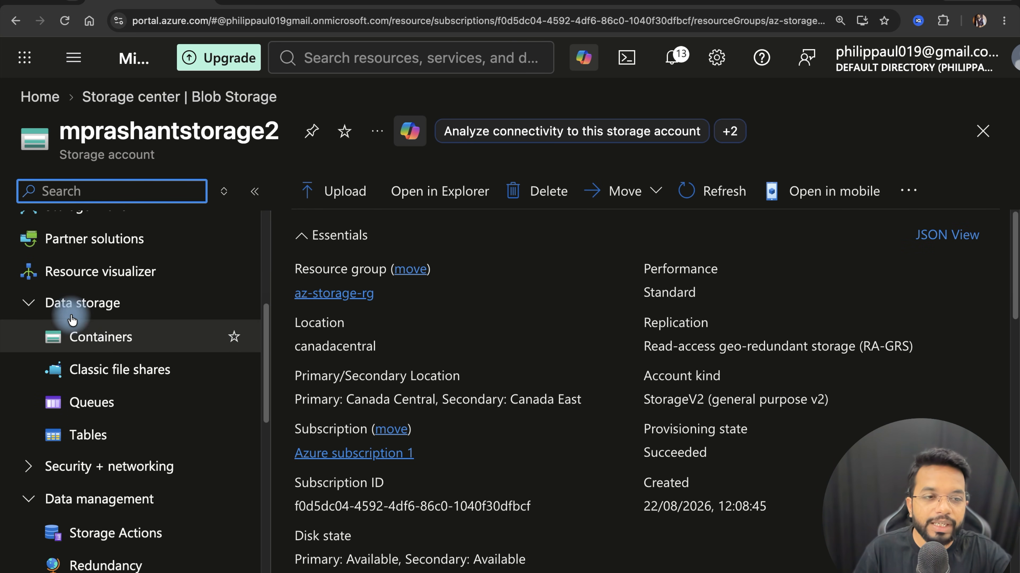
click(105, 336)
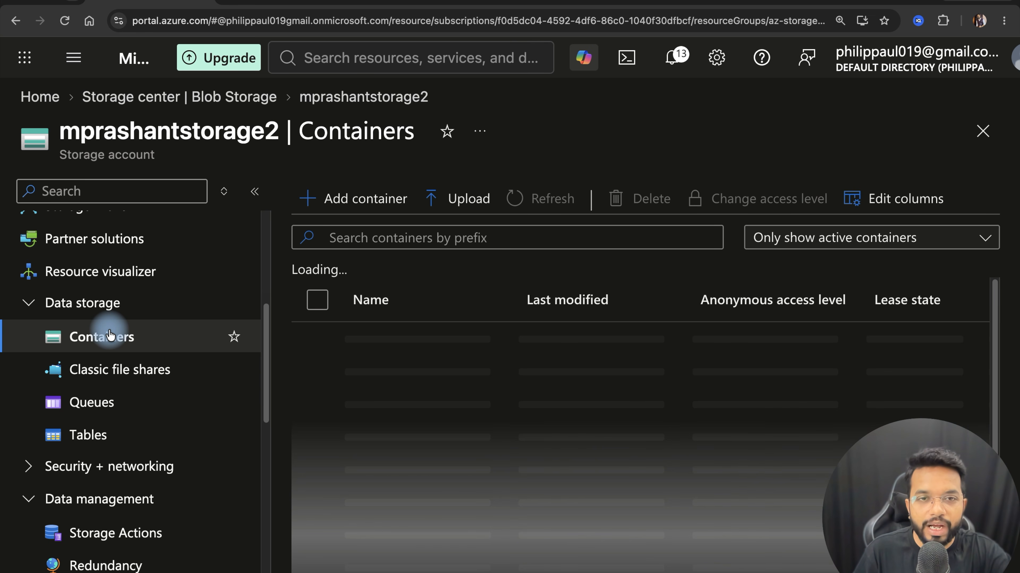
click(337, 198)
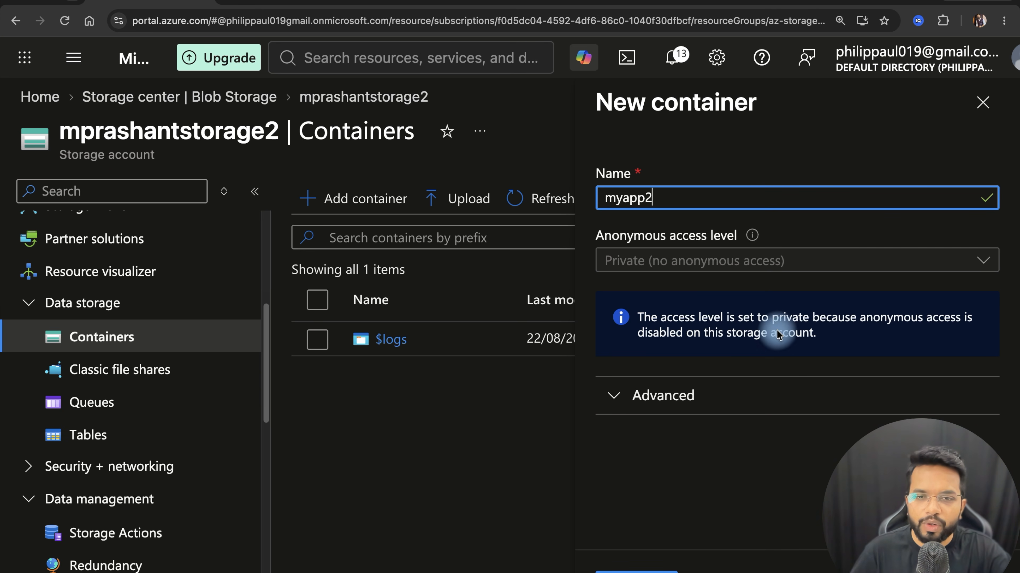
click(654, 571)
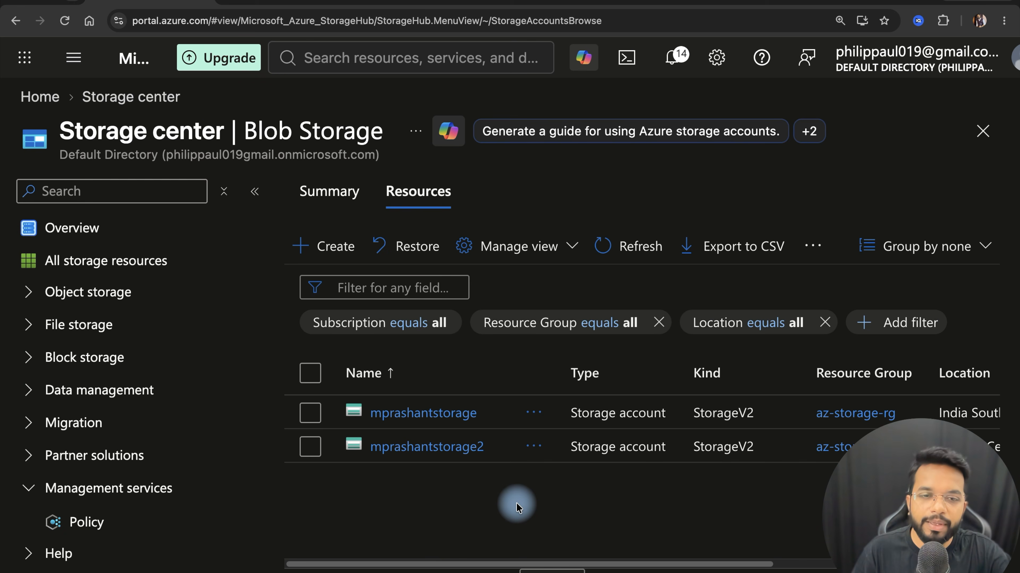
Start a new object replication rule in the mprashantstorage account with mprashantstorage2 as the destination storage account.
click(419, 414)
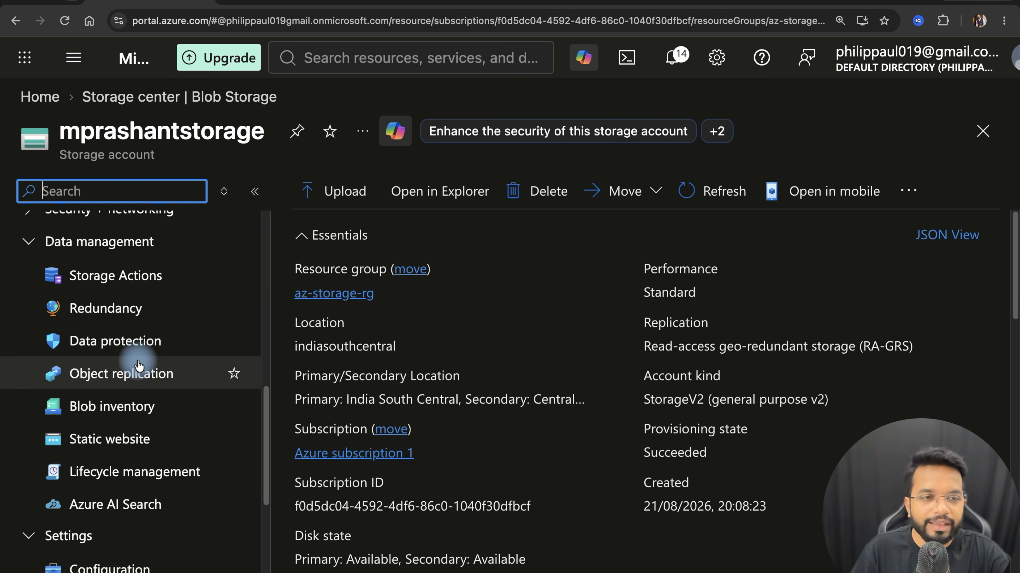
click(138, 370)
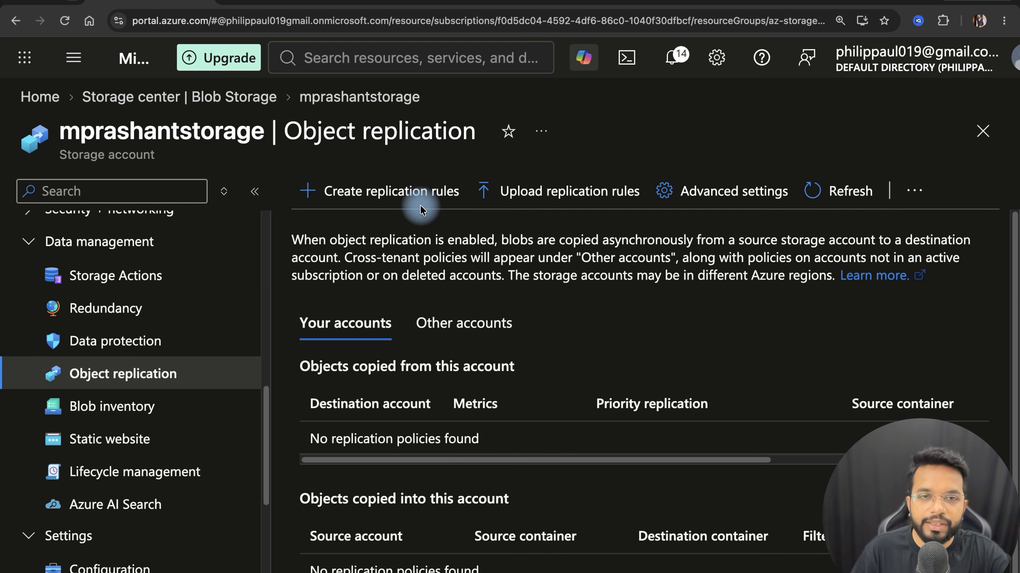
click(377, 186)
scroll(508, 261, down, 2)
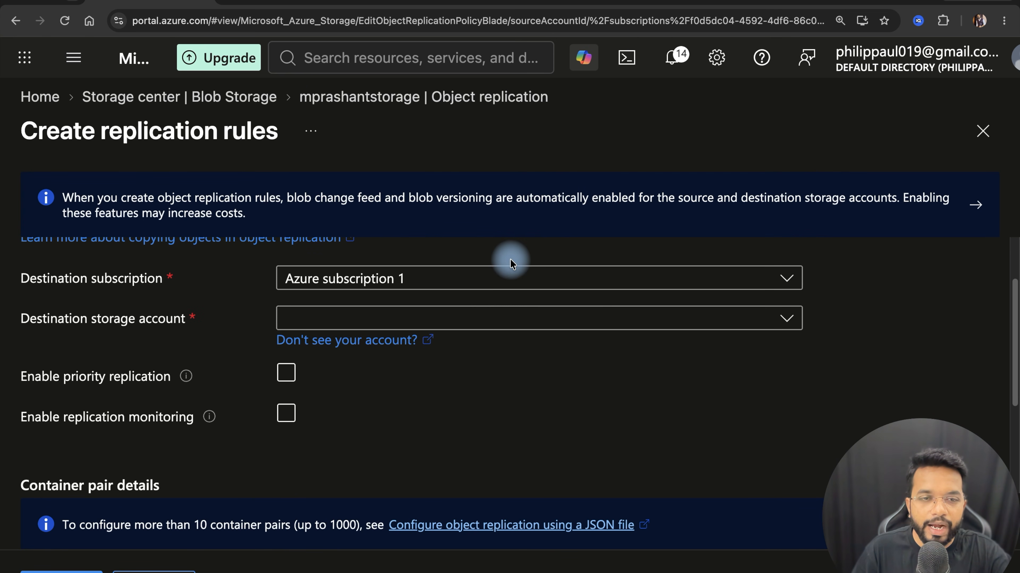
click(485, 317)
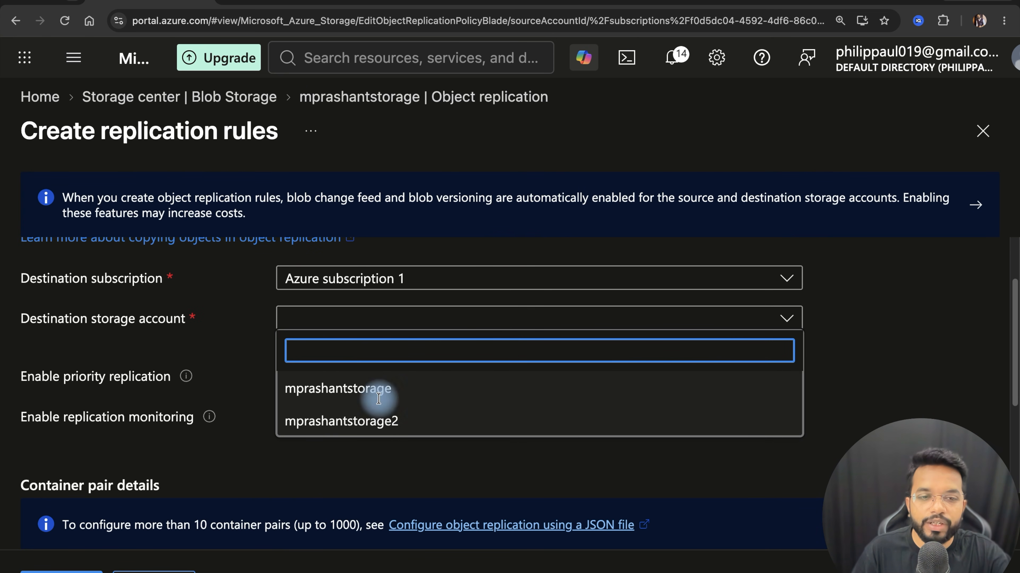
click(350, 425)
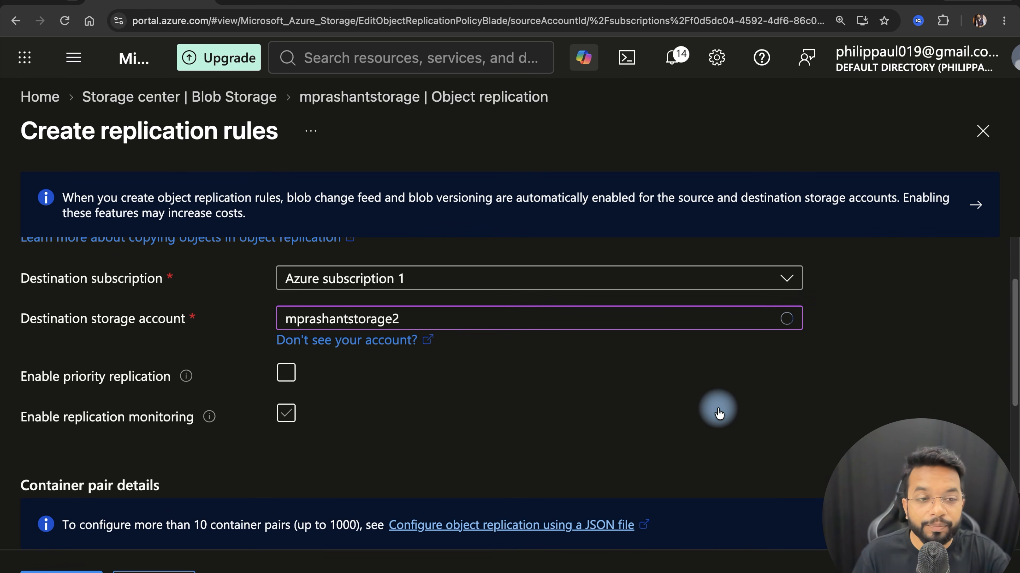
Pair the source container myapp with the destination container myapp2 in the replication rule.
scroll(717, 410, down, 4)
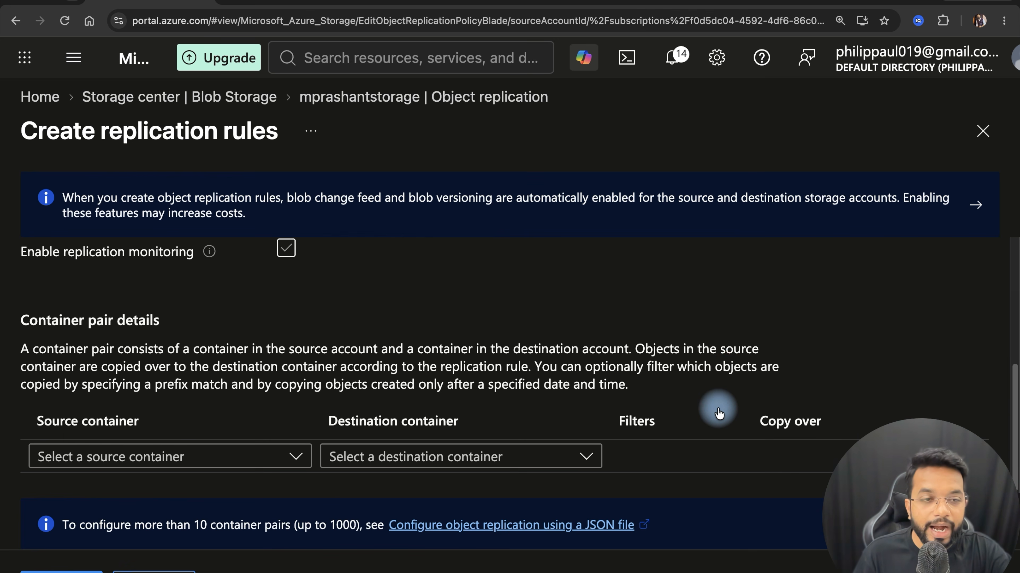
click(246, 461)
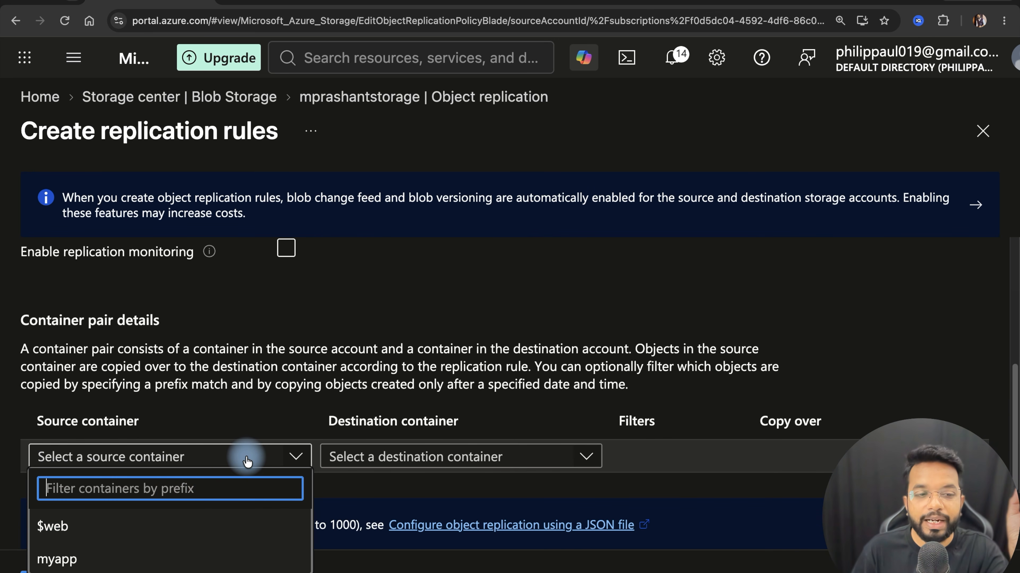
click(126, 555)
click(466, 457)
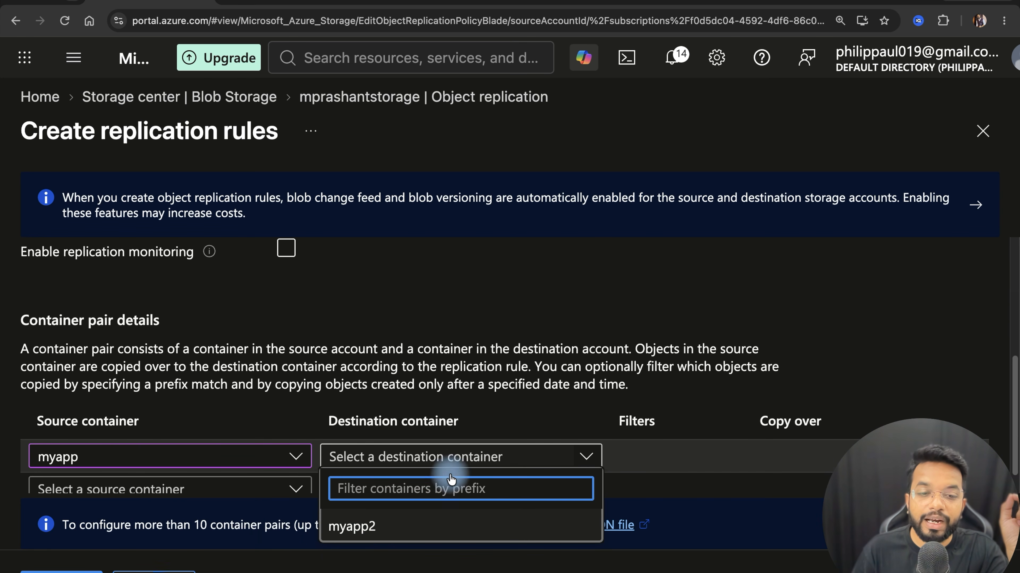
click(352, 527)
Set the container pair to copy over Everything and create the replication rule.
scroll(893, 419, down, 1)
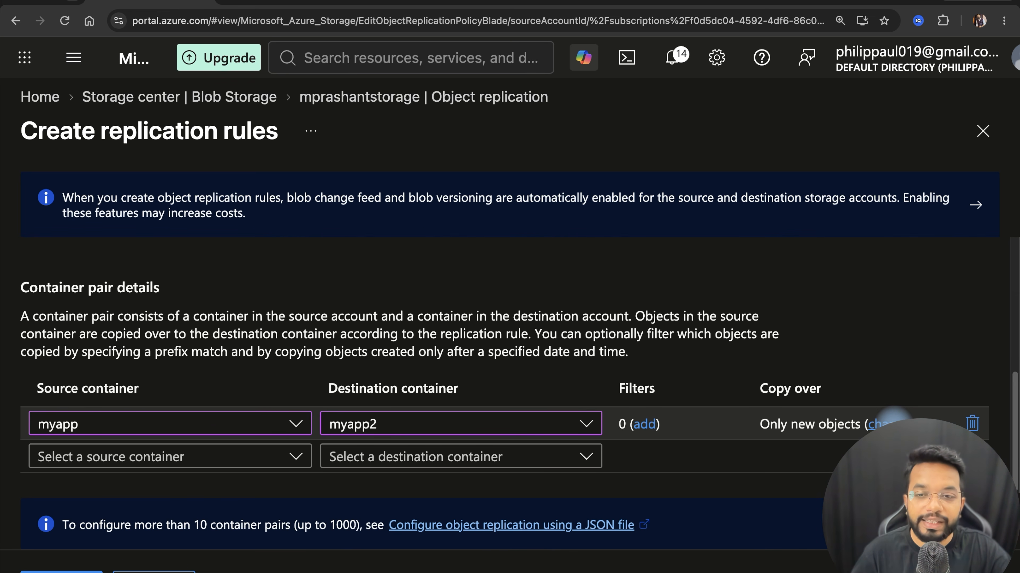
click(885, 424)
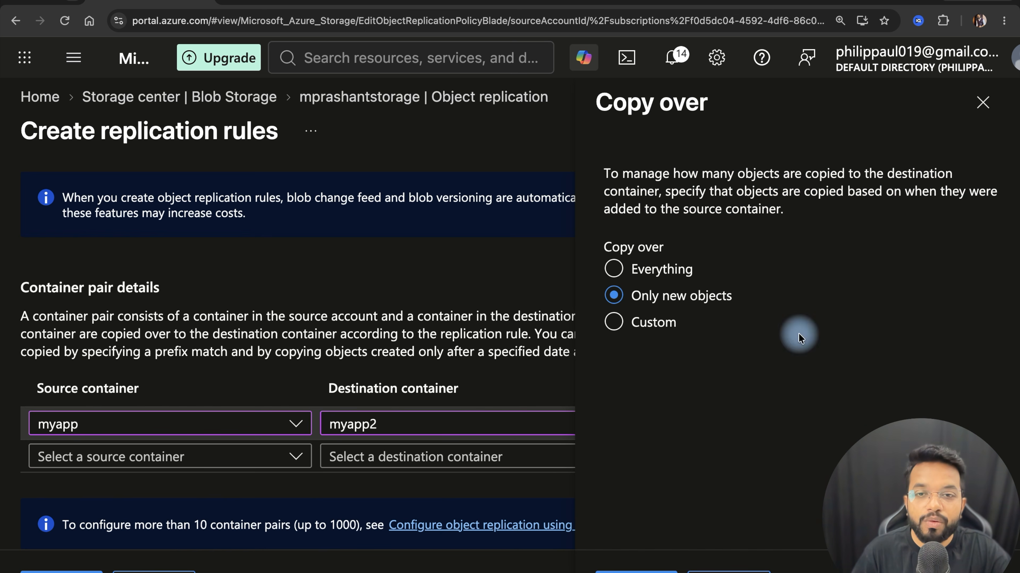
click(666, 277)
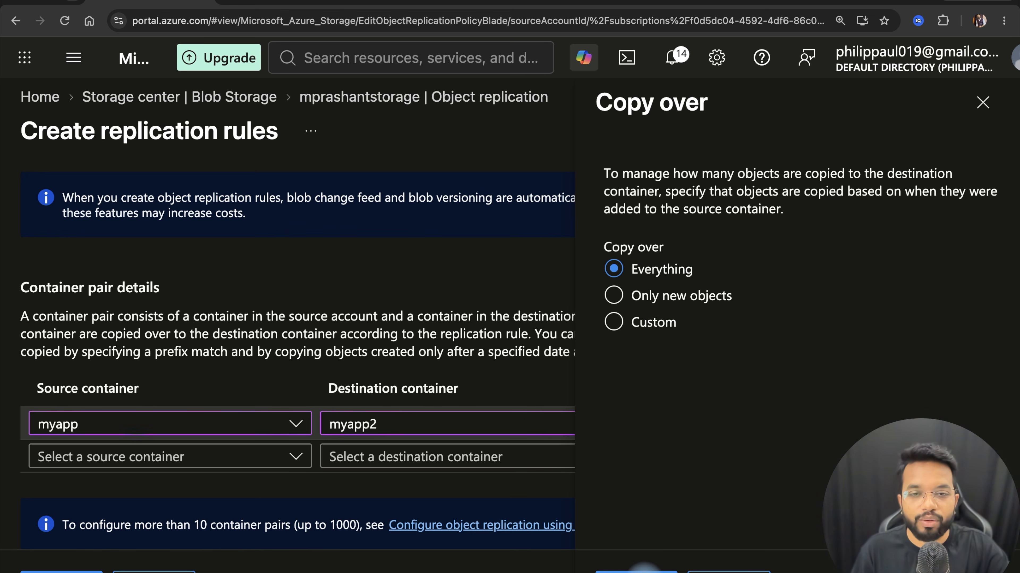
click(642, 564)
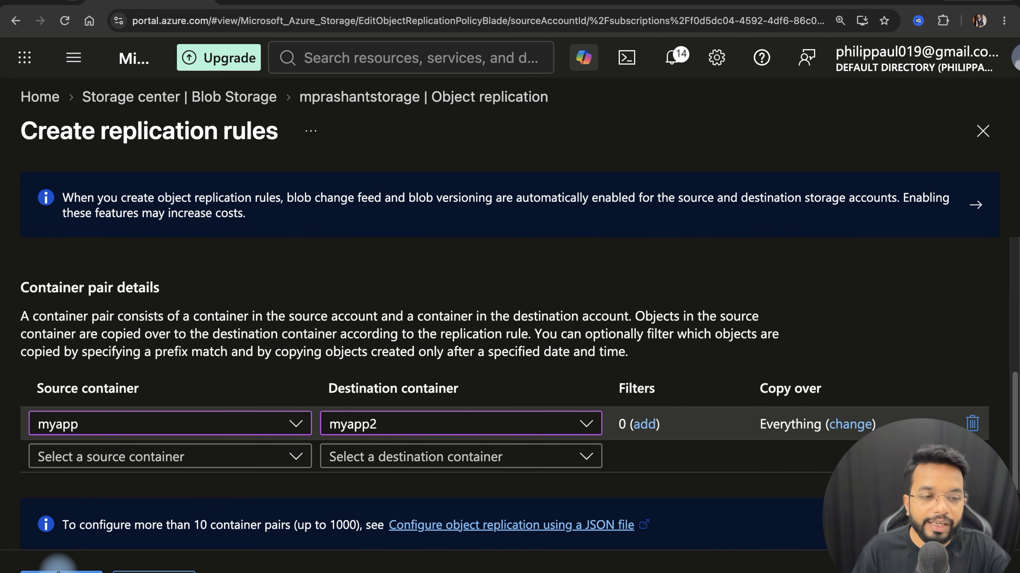
click(61, 572)
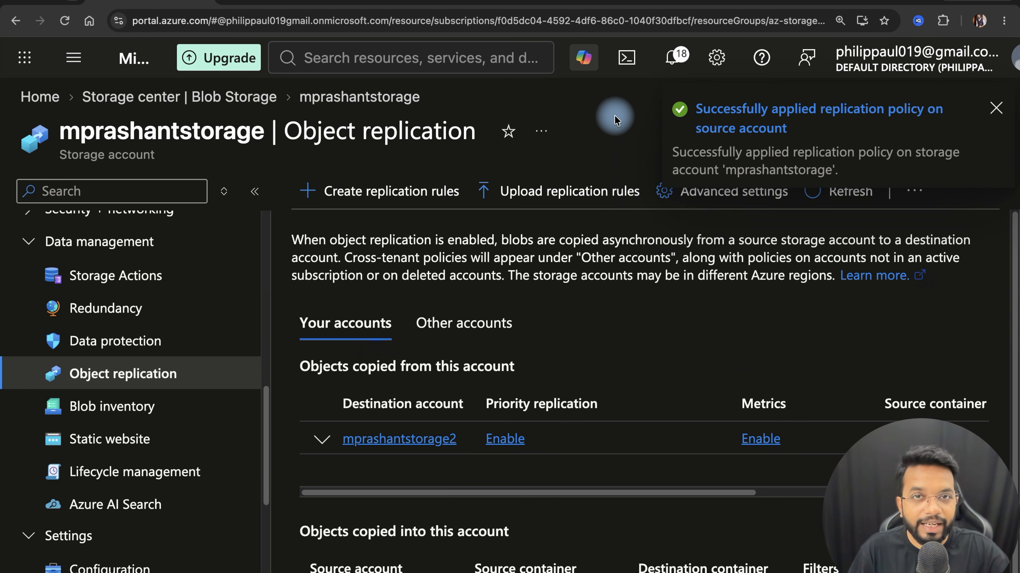
Check the myapp2 container in mprashantstorage2 for replicated blobs and return to the storage account list.
click(222, 97)
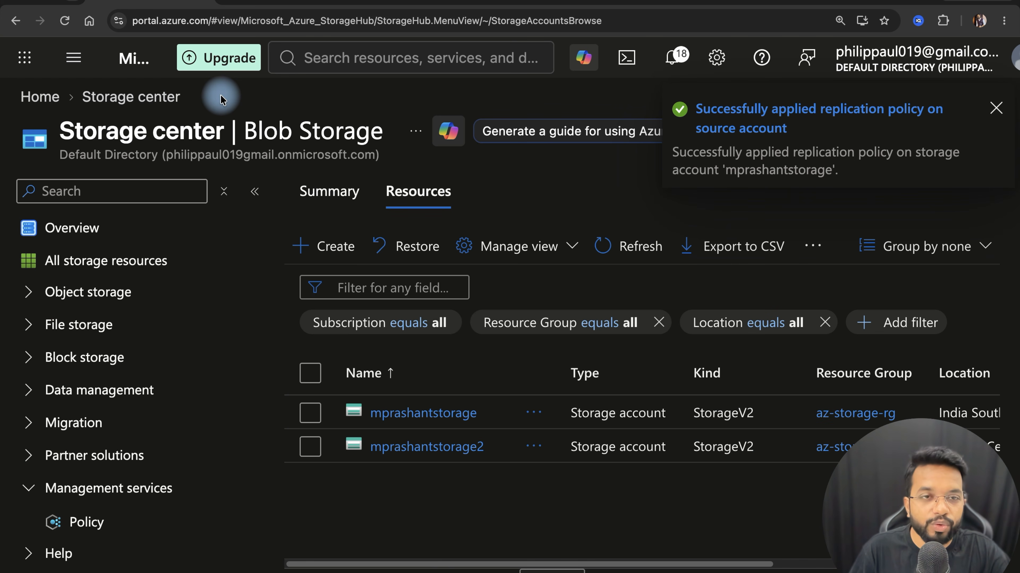
click(453, 447)
scroll(121, 391, down, 7)
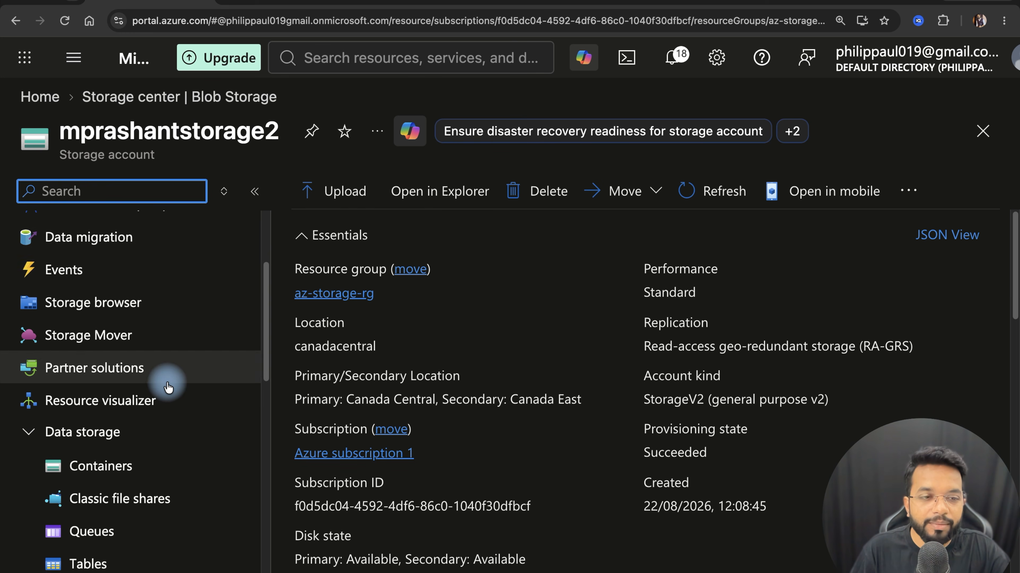
click(113, 385)
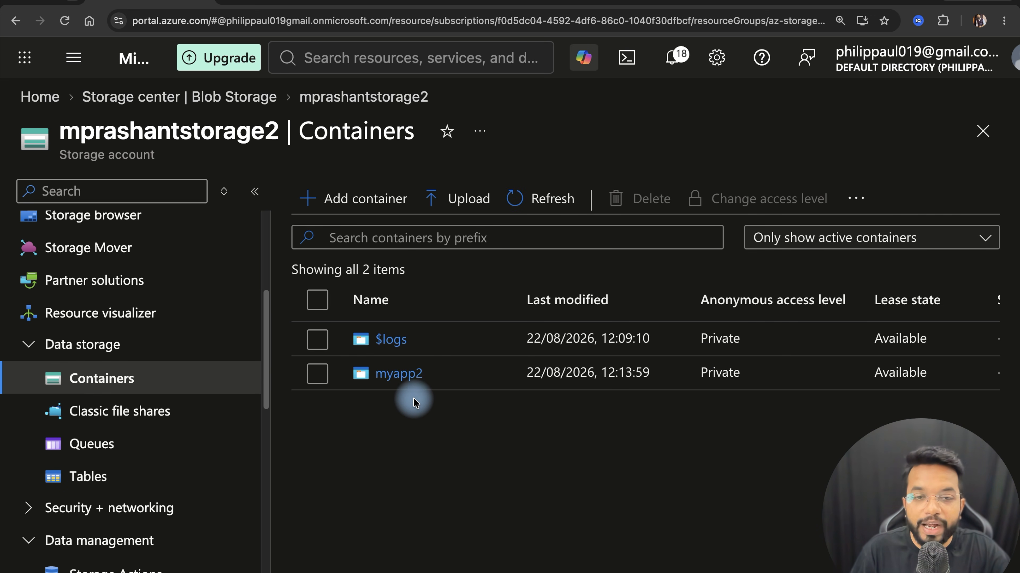
click(404, 381)
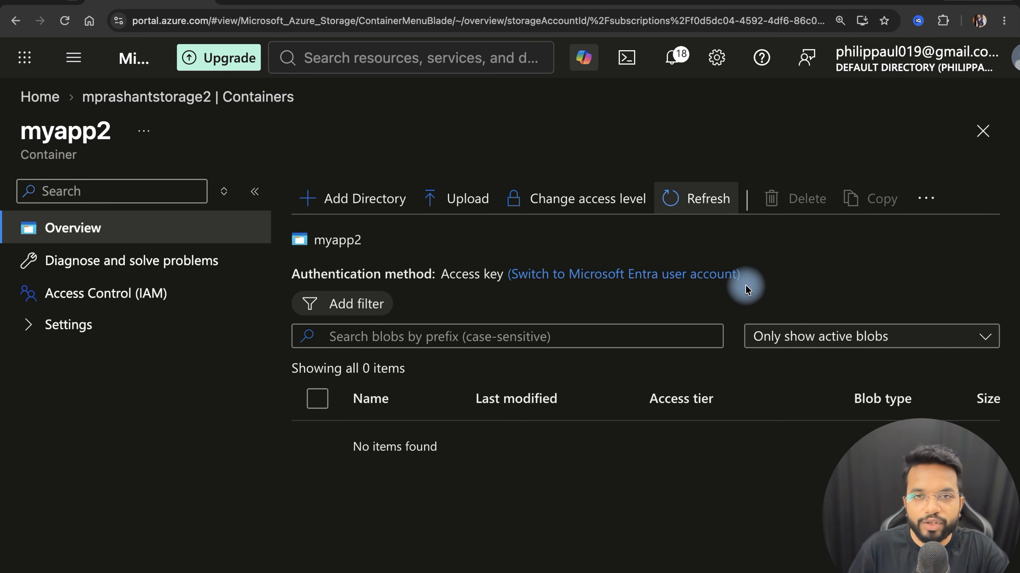
click(980, 131)
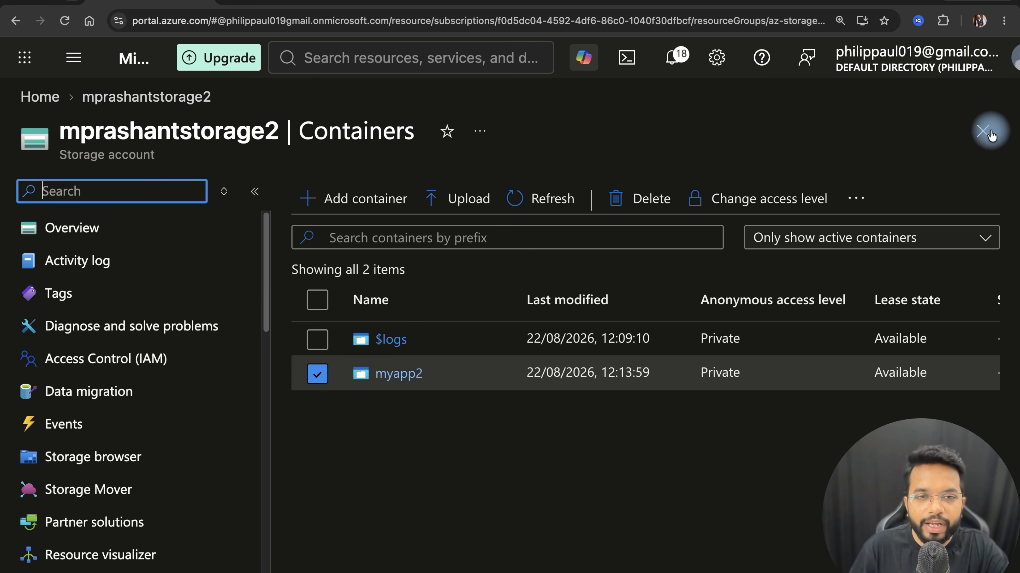
click(963, 133)
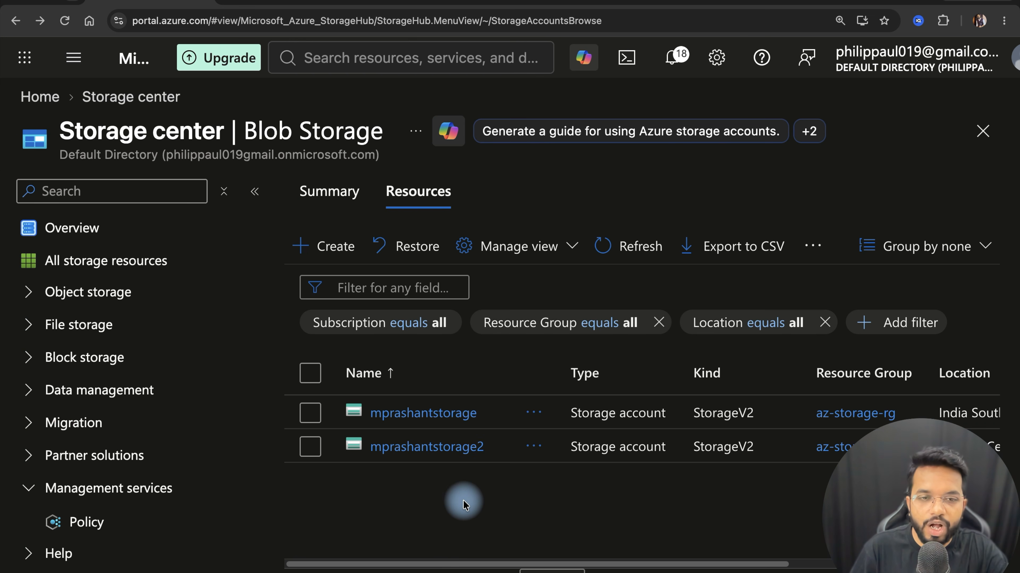
Open the myapp container in the mprashantstorage account.
click(449, 418)
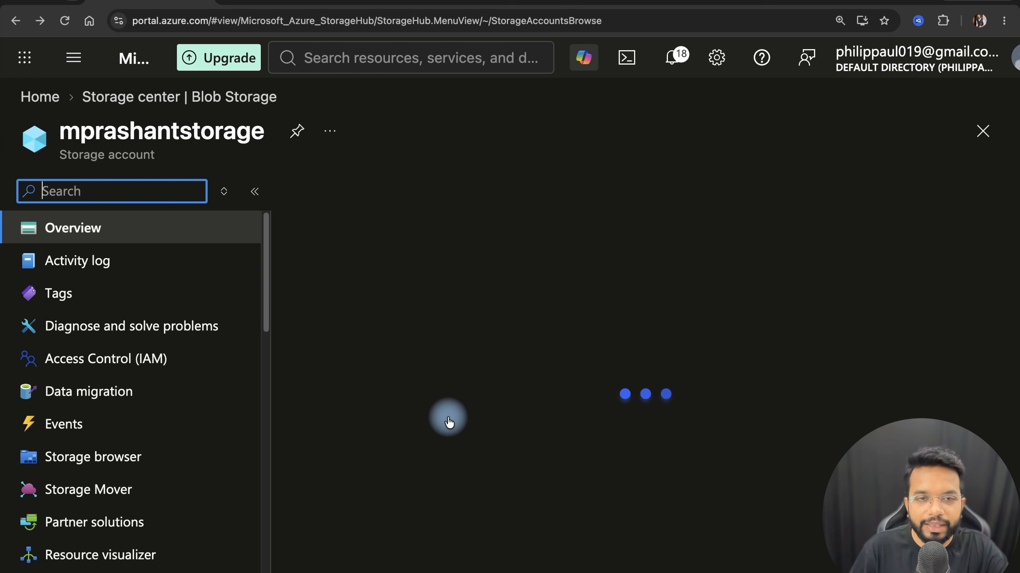
scroll(181, 380, down, 5)
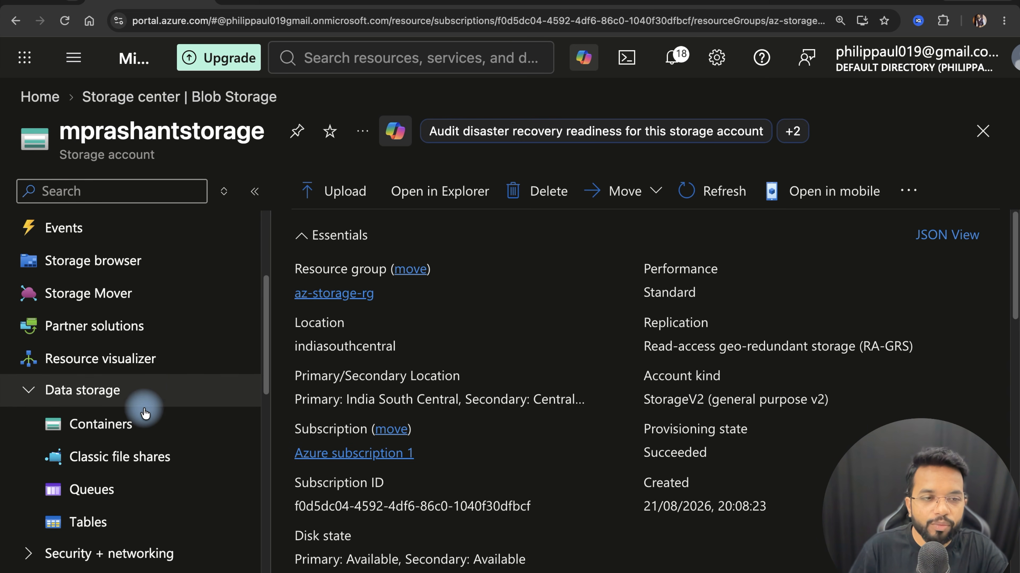
click(142, 423)
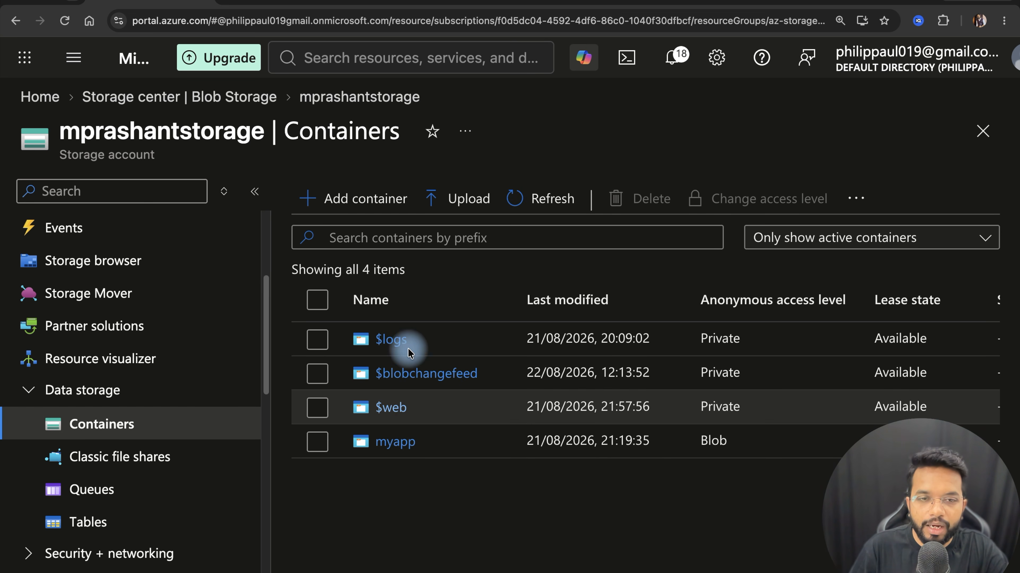
click(404, 441)
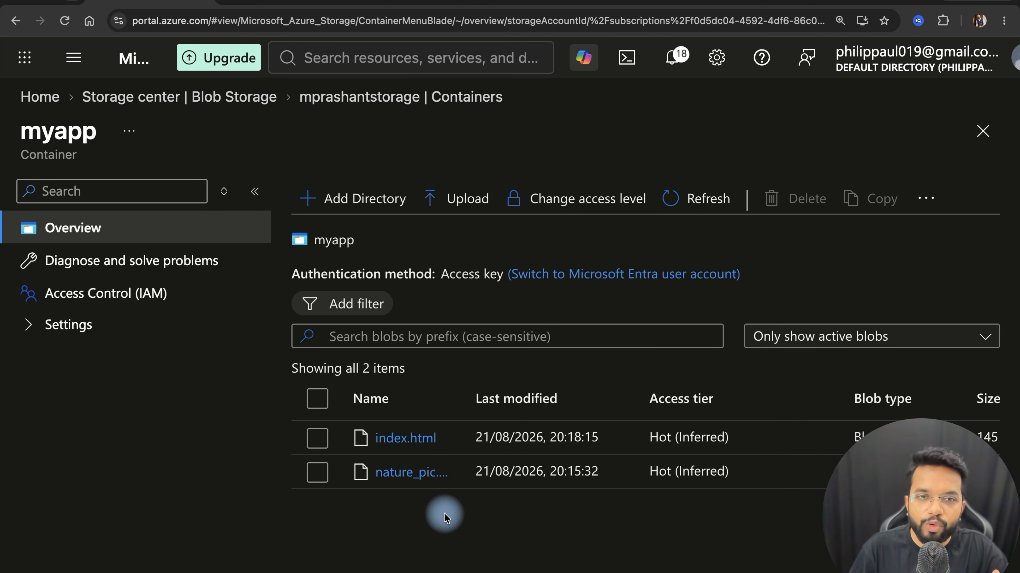
Upload azure-blob.png to the myapp container and widen the Name column to show the full file names.
click(465, 199)
click(733, 302)
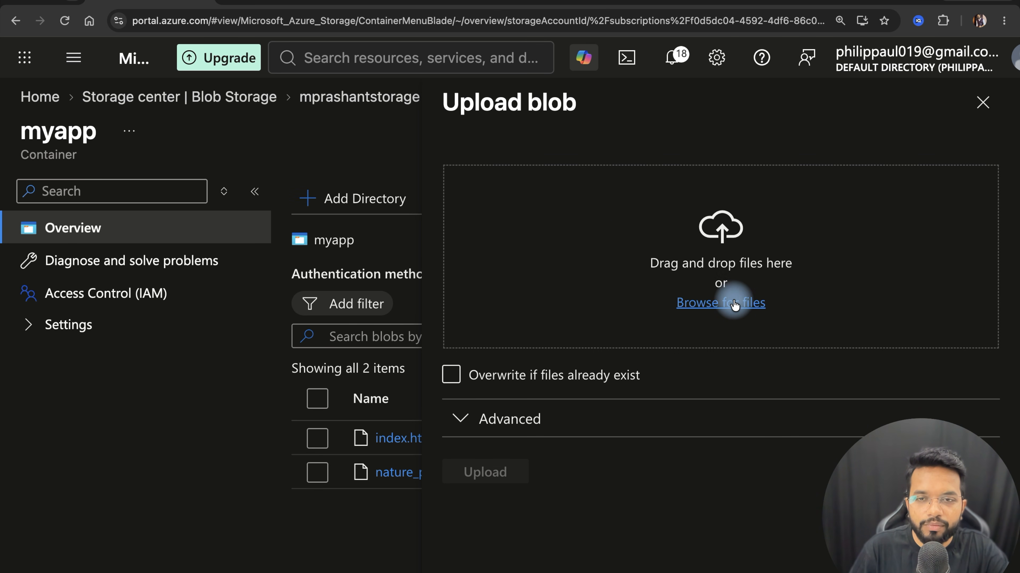
double_click(389, 157)
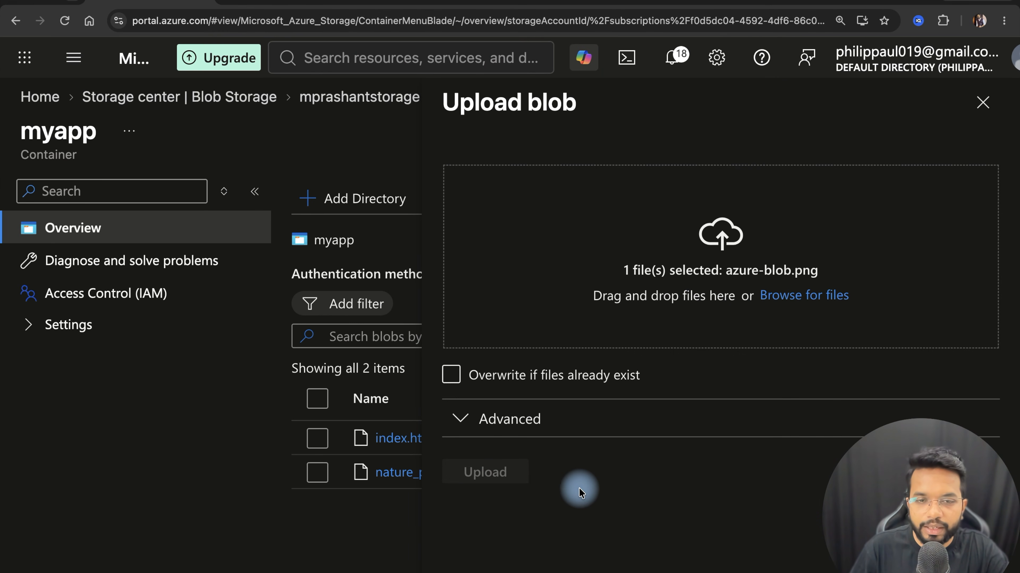
click(521, 475)
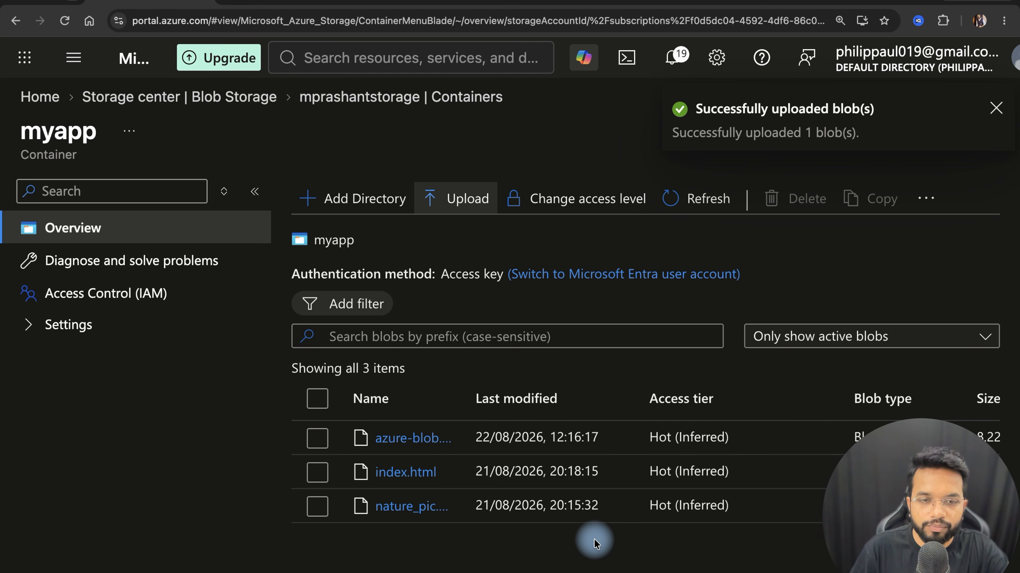
double_click(466, 407)
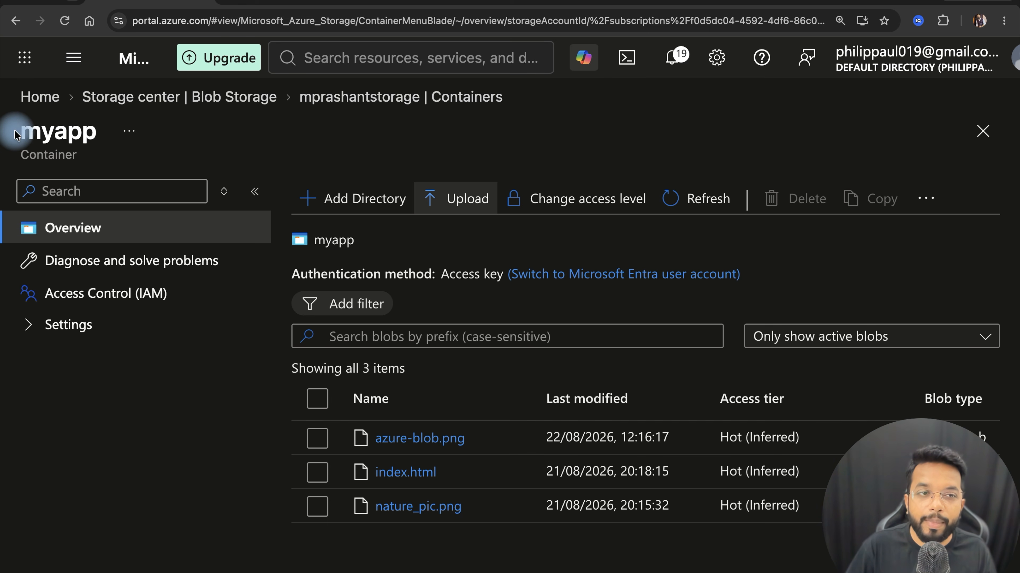
drag(18, 132, 108, 133)
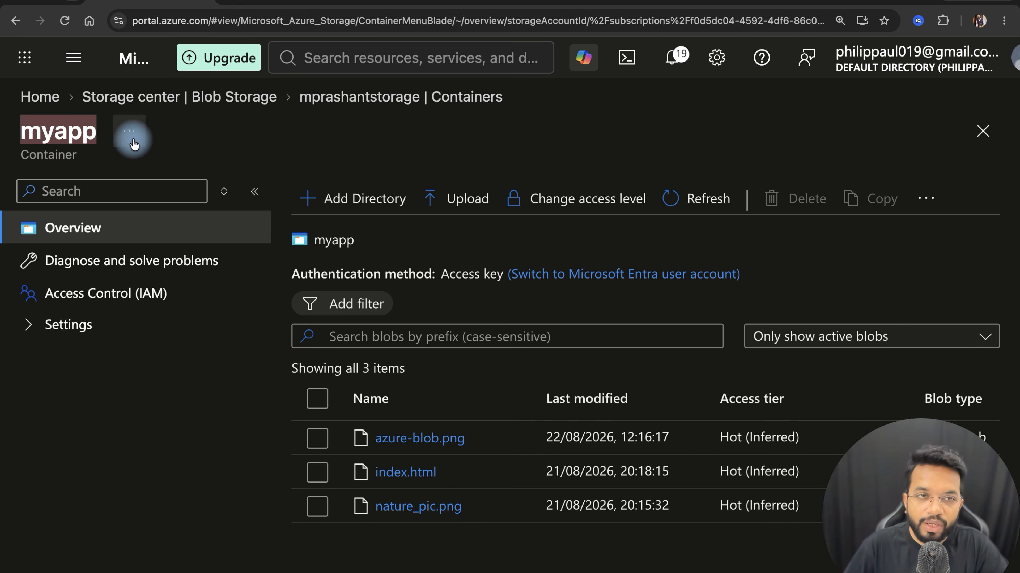
Open the myapp2 container in mprashantstorage2 and refresh its blob list to check whether azure-blob.png has been replicated.
click(112, 98)
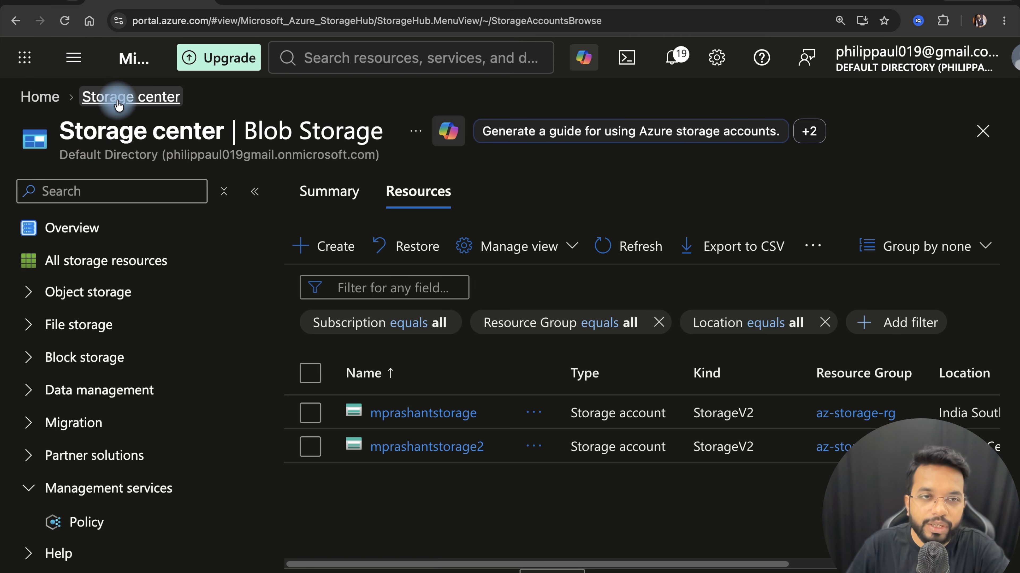
click(436, 447)
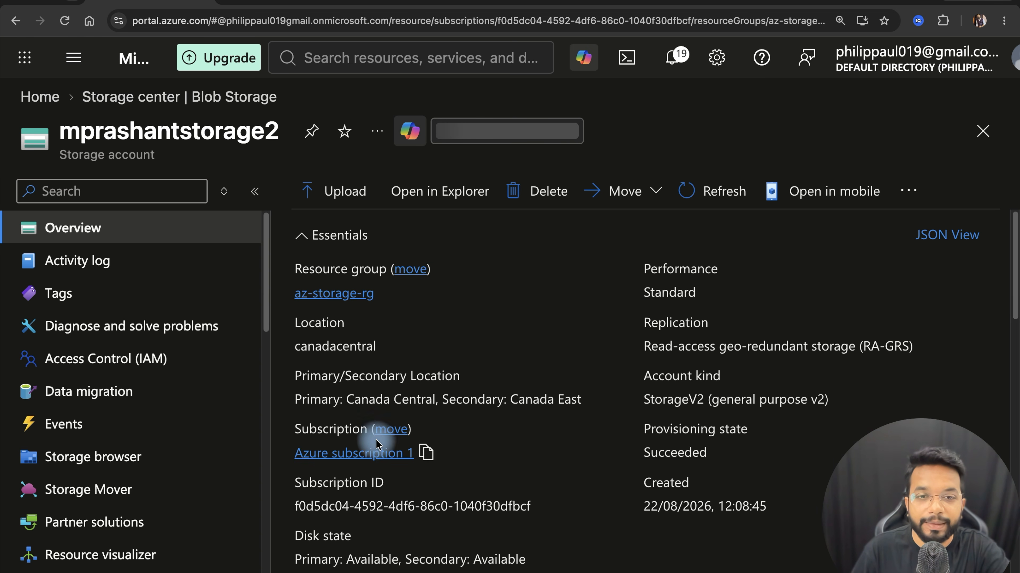
scroll(187, 387, down, 8)
click(121, 310)
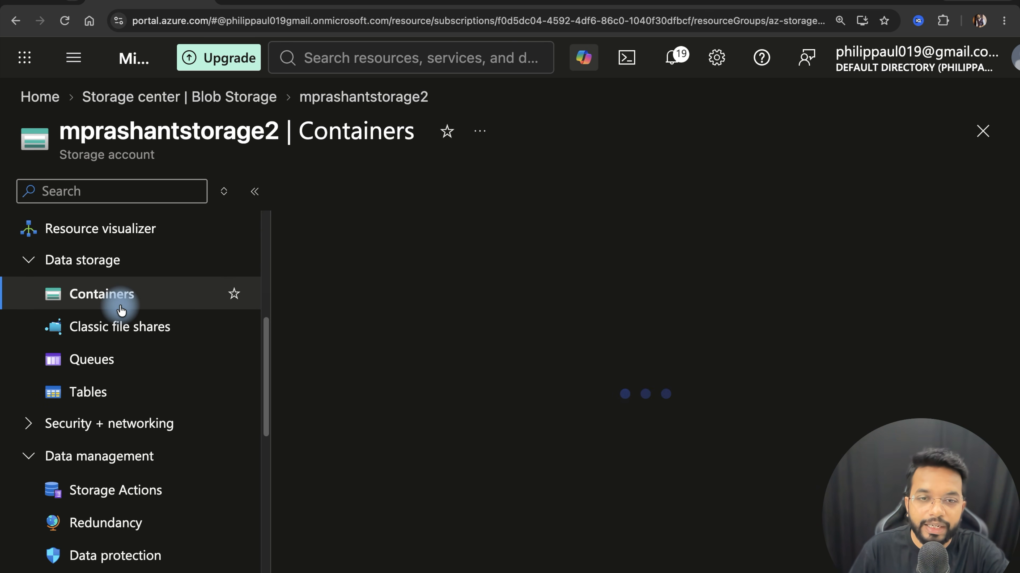
click(386, 377)
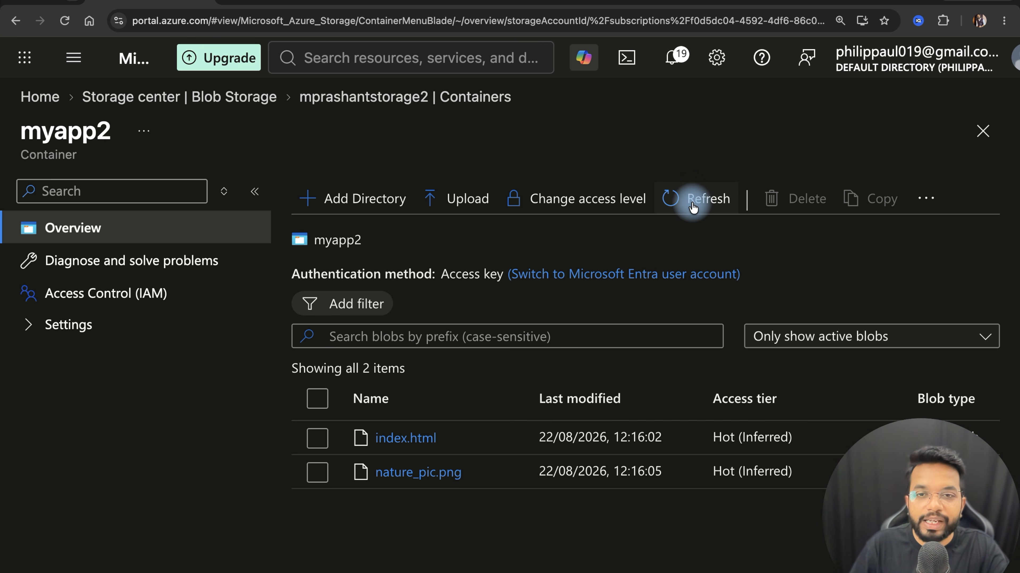
click(683, 198)
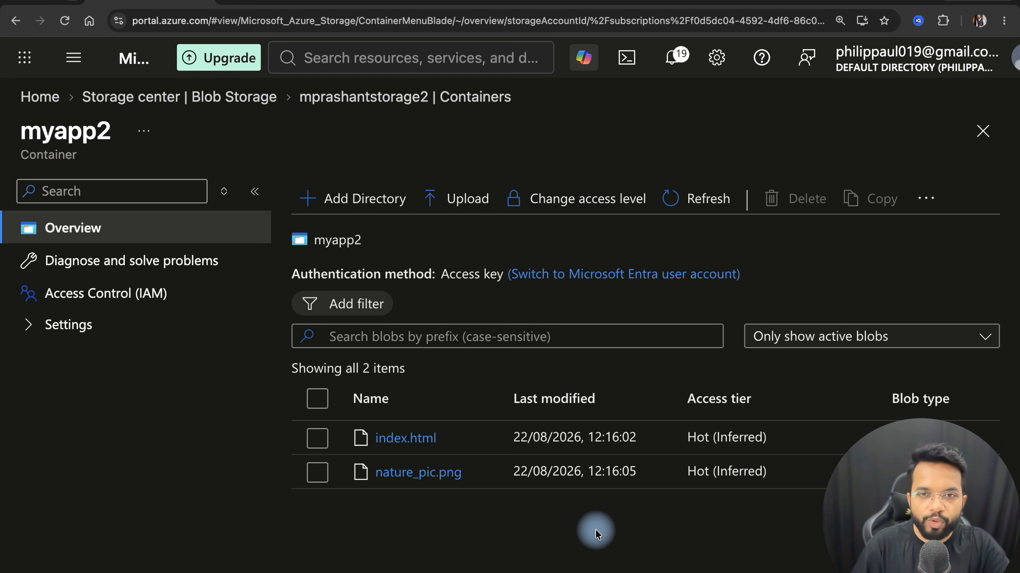
click(693, 195)
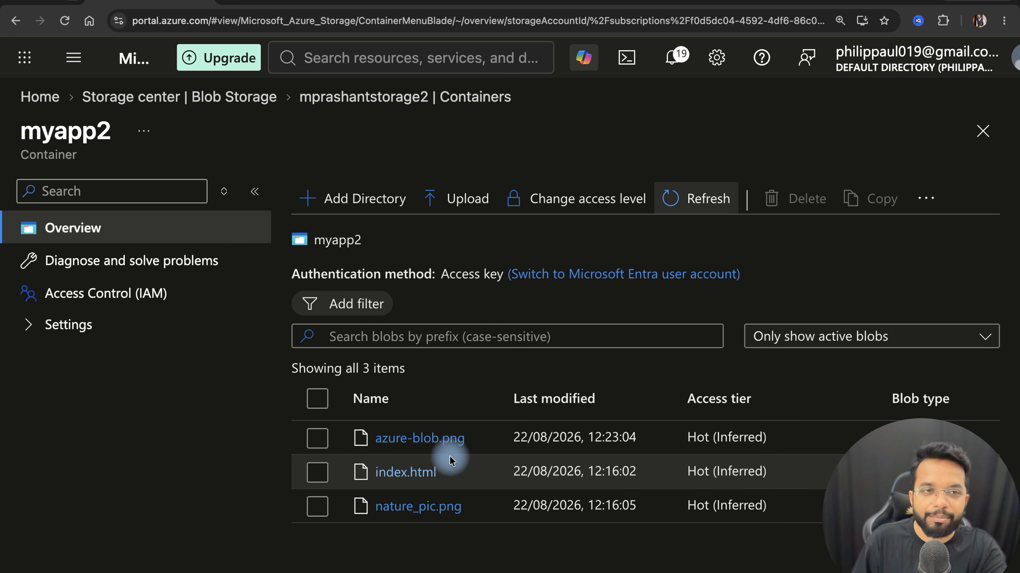
drag(21, 131, 111, 131)
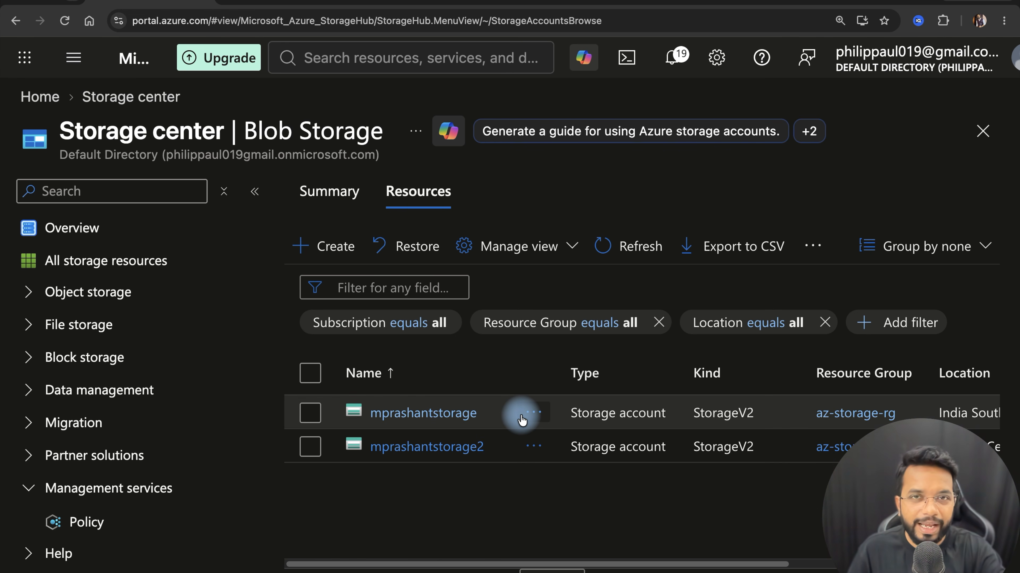
Open Lifecycle management for the mprashantstorage account and read how its policy handles access tiers and data expiry.
click(454, 415)
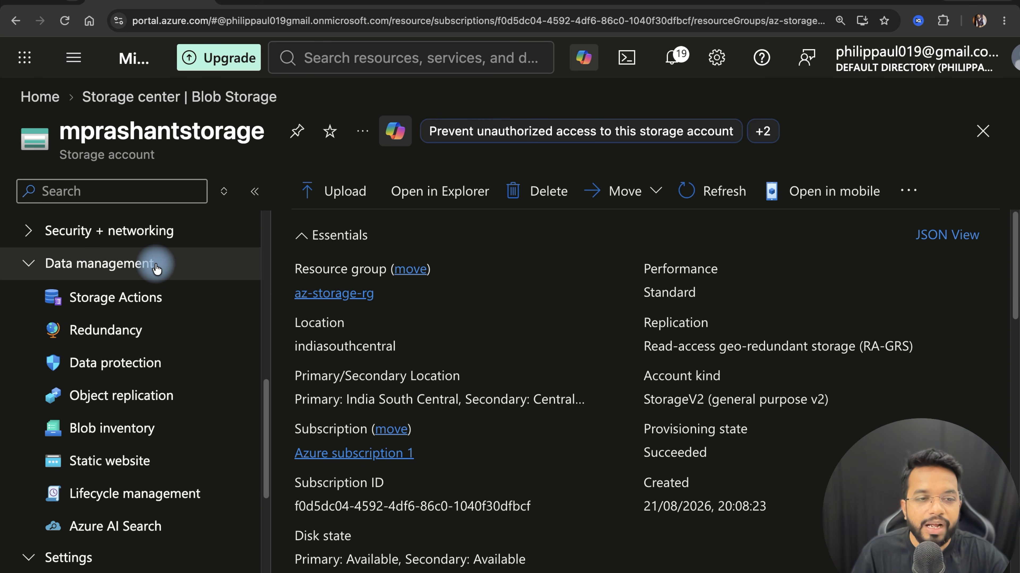
click(139, 497)
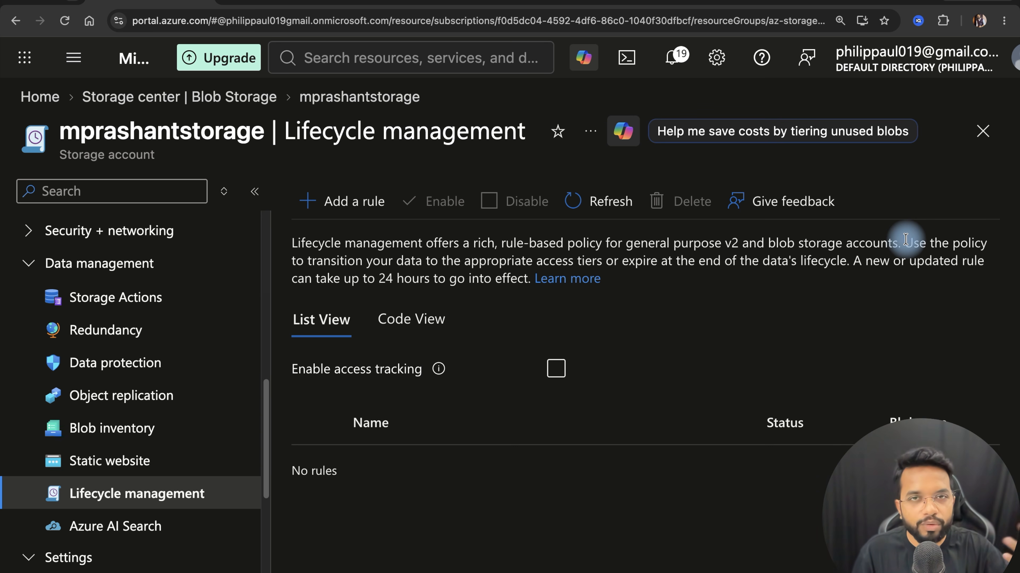
drag(905, 242, 916, 258)
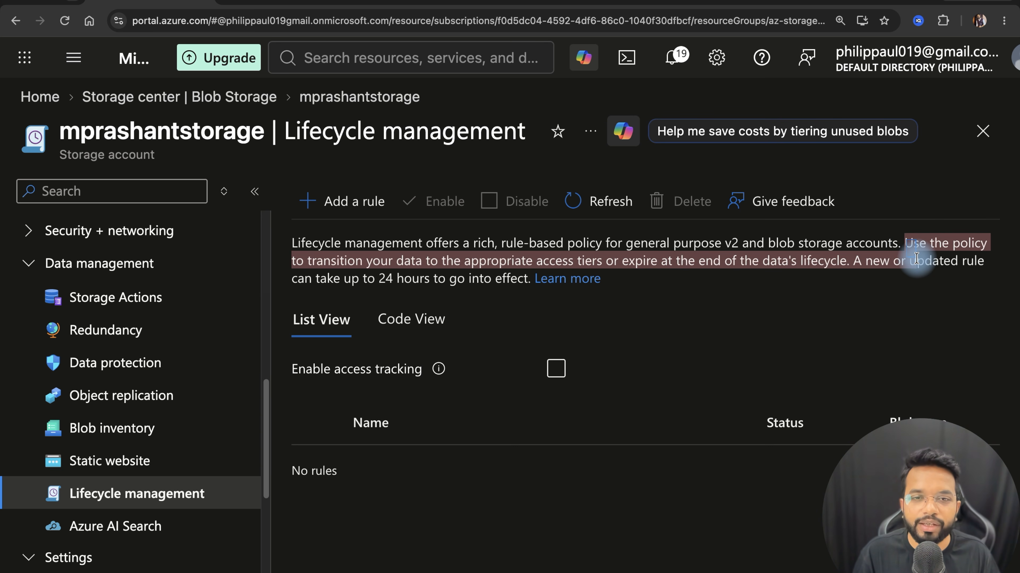
click(642, 278)
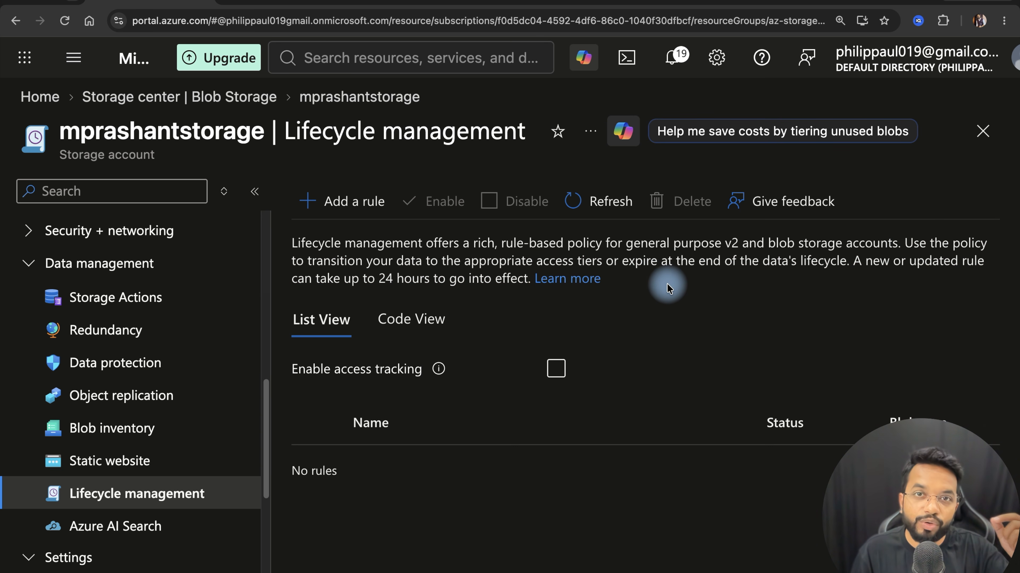
drag(472, 261, 615, 261)
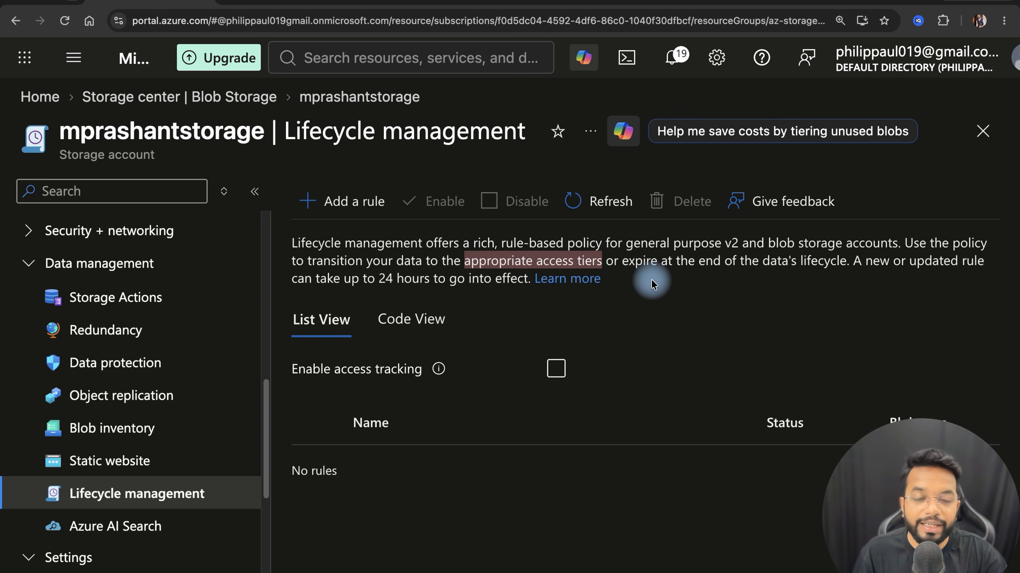
click(651, 285)
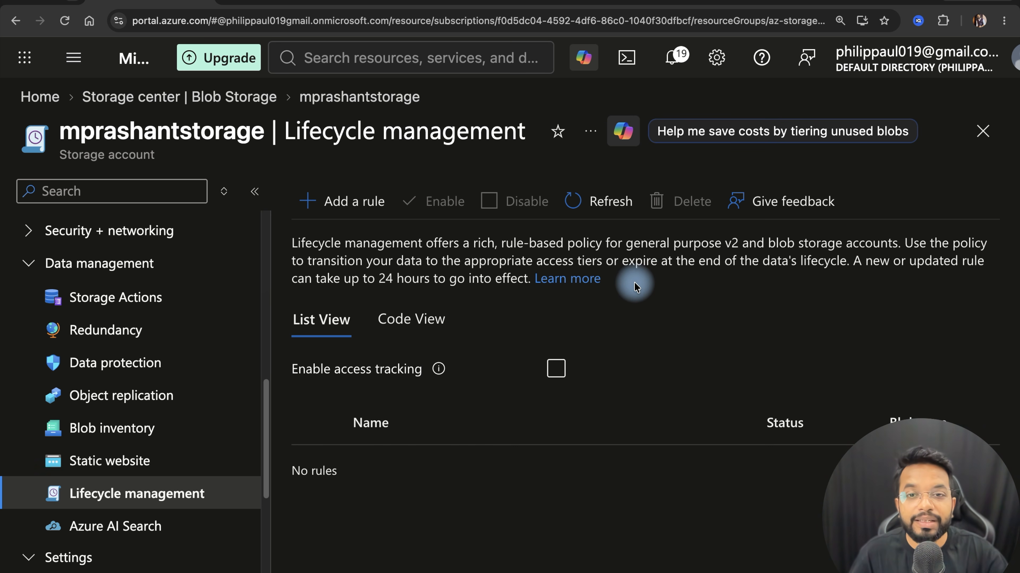
drag(621, 261, 849, 262)
click(722, 311)
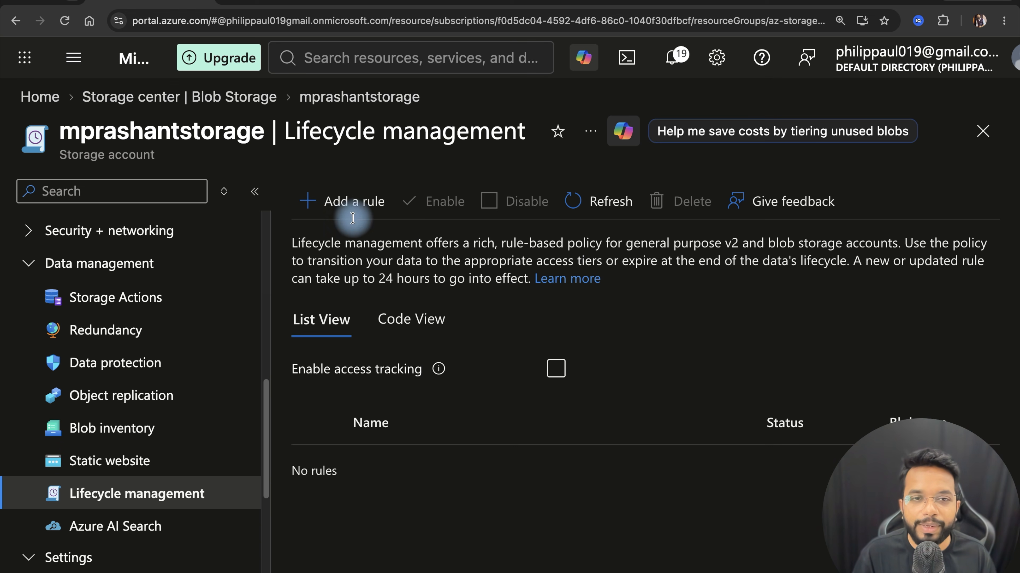
Start a lifecycle rule named Demo, keep the default scope and blob types, and continue to its base blob conditions.
click(348, 203)
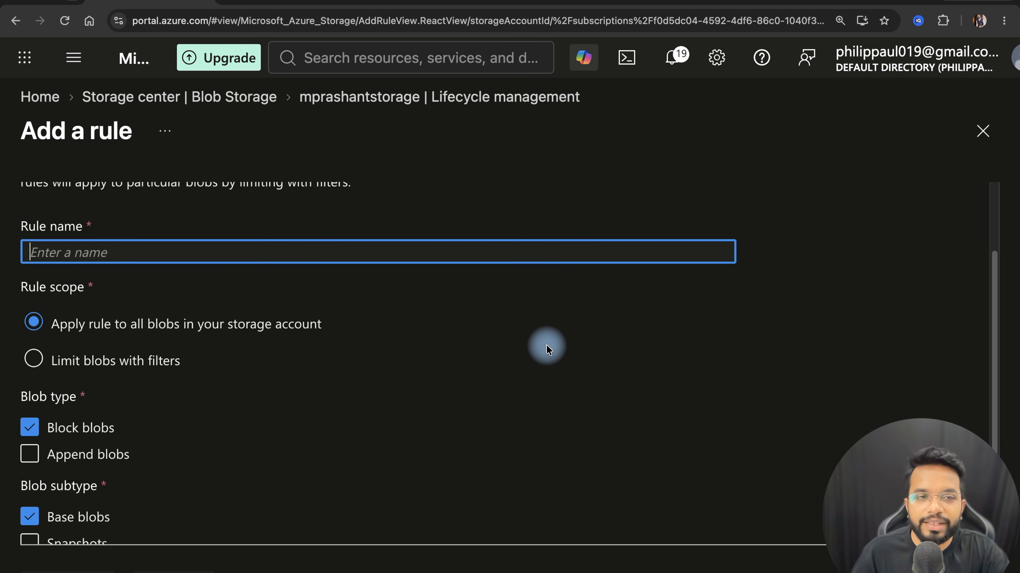
text(Demo)
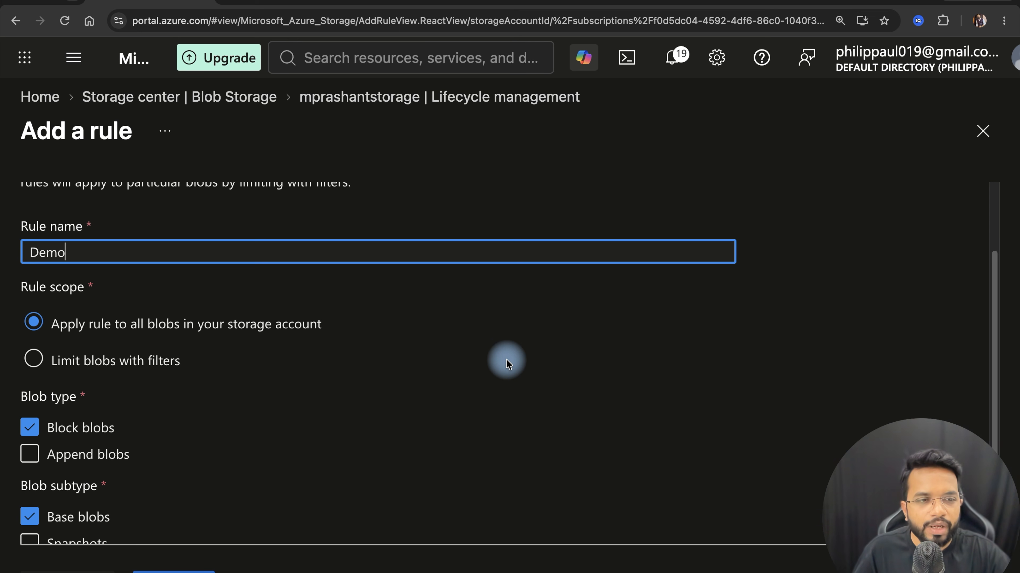
scroll(481, 338, down, 1)
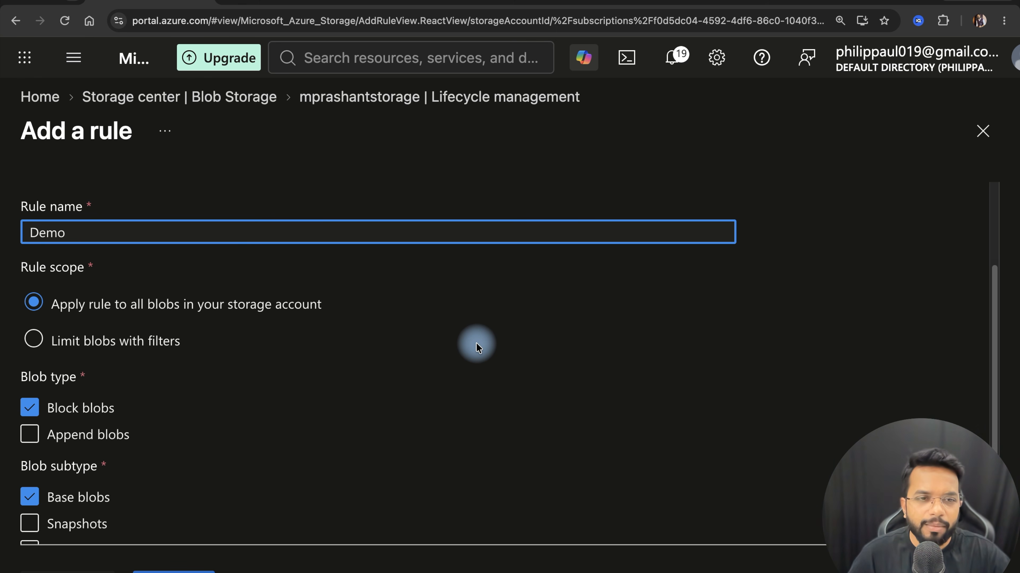
scroll(419, 340, down, 1)
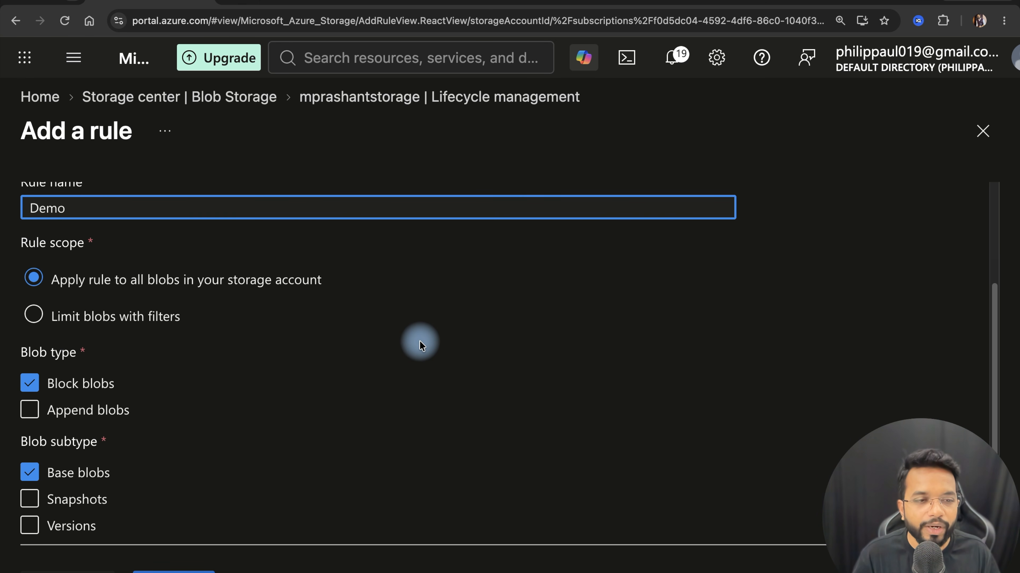
click(212, 570)
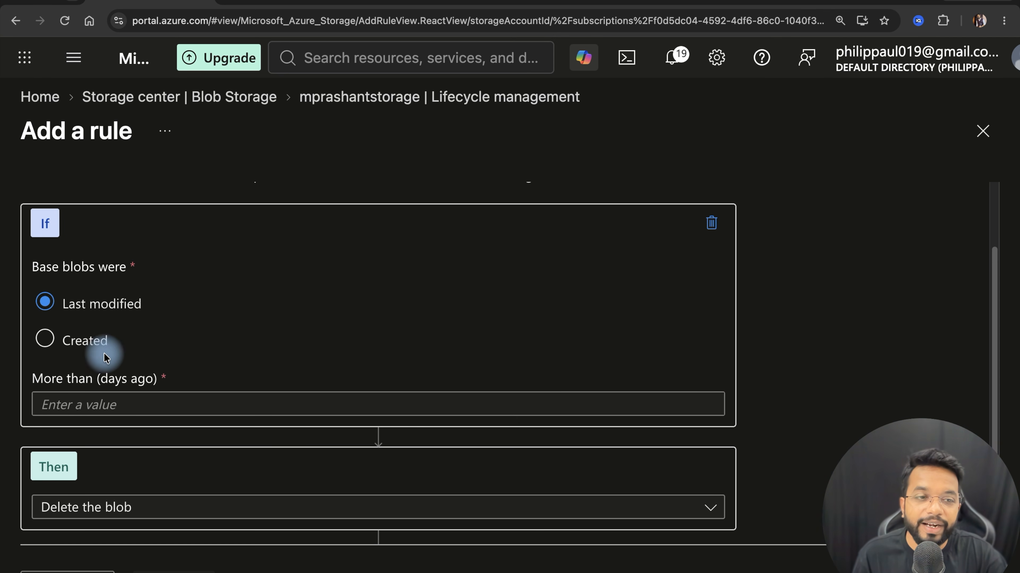
Base the rule's condition on when base blobs were created and review the available actions, keeping Delete the blob.
scroll(230, 337, down, 1)
click(248, 356)
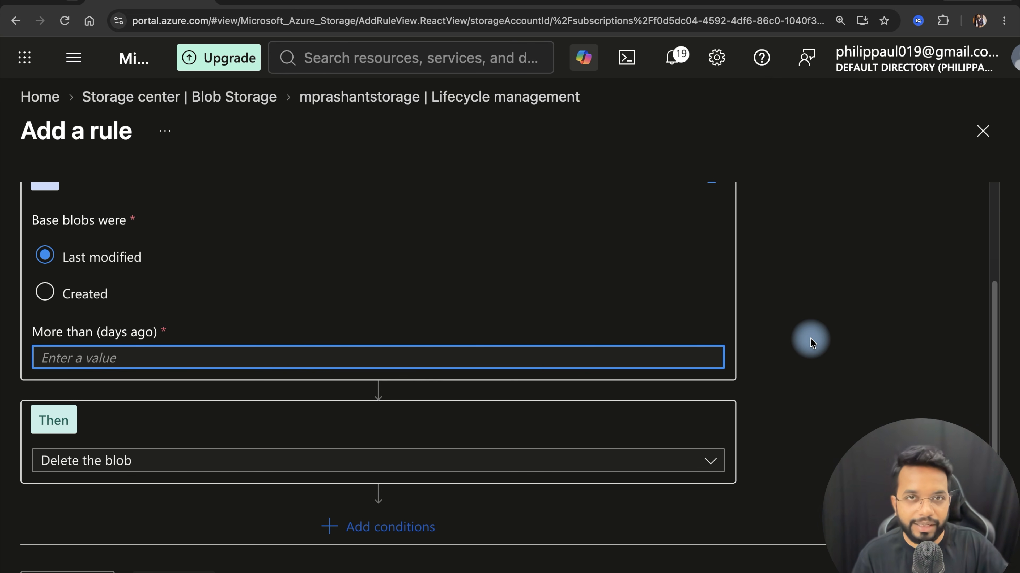
click(46, 292)
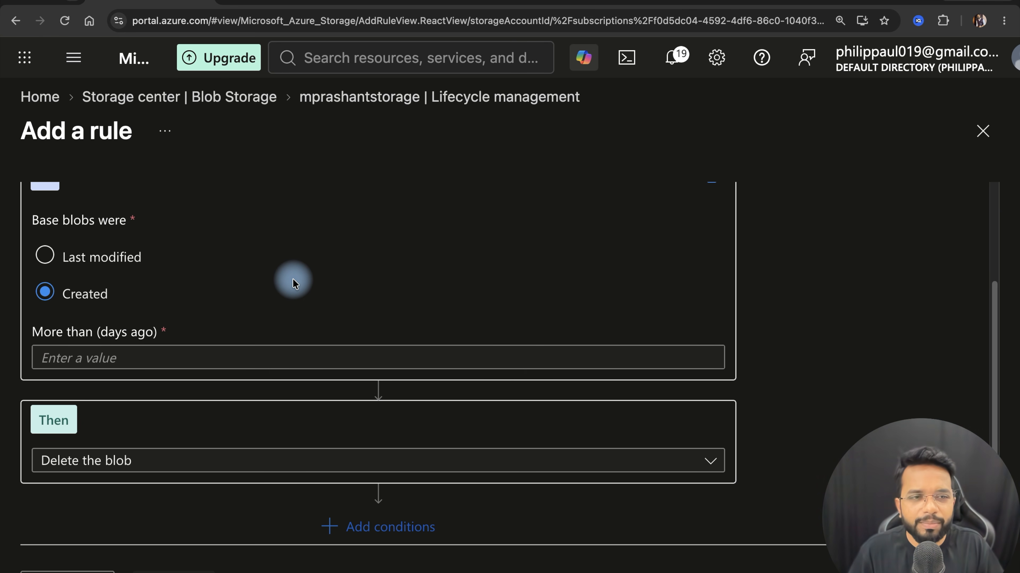
click(120, 356)
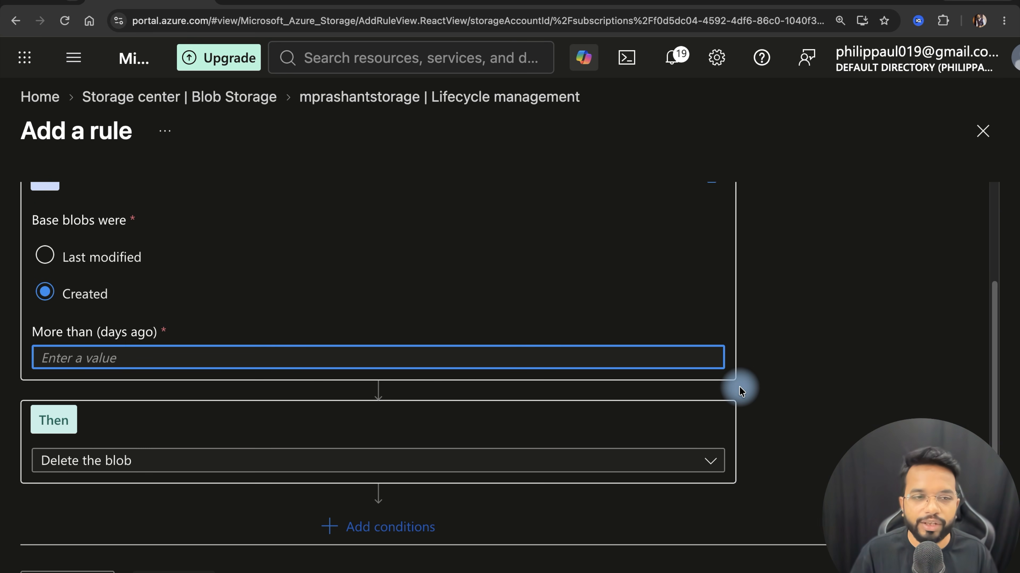
click(303, 461)
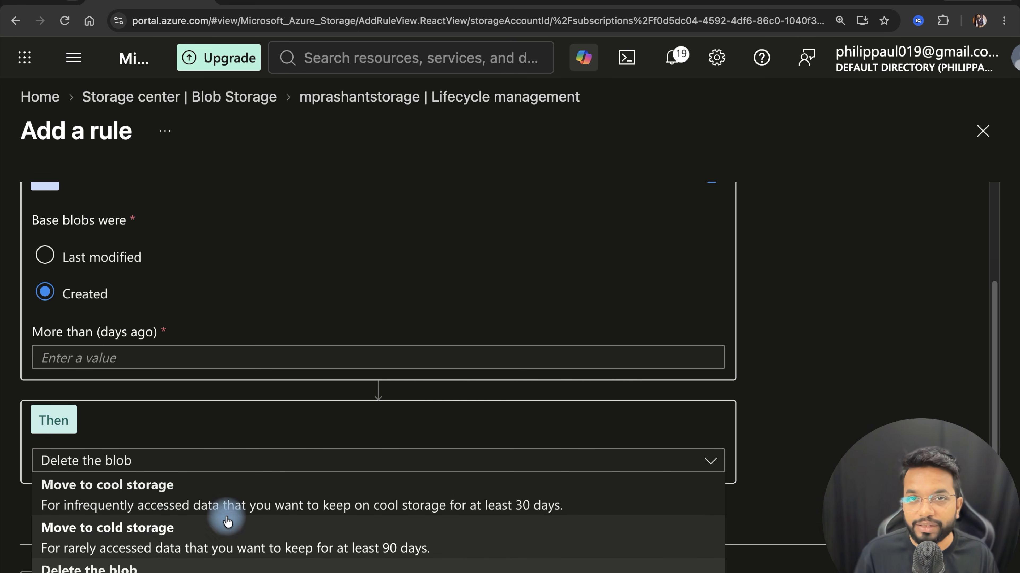
click(802, 371)
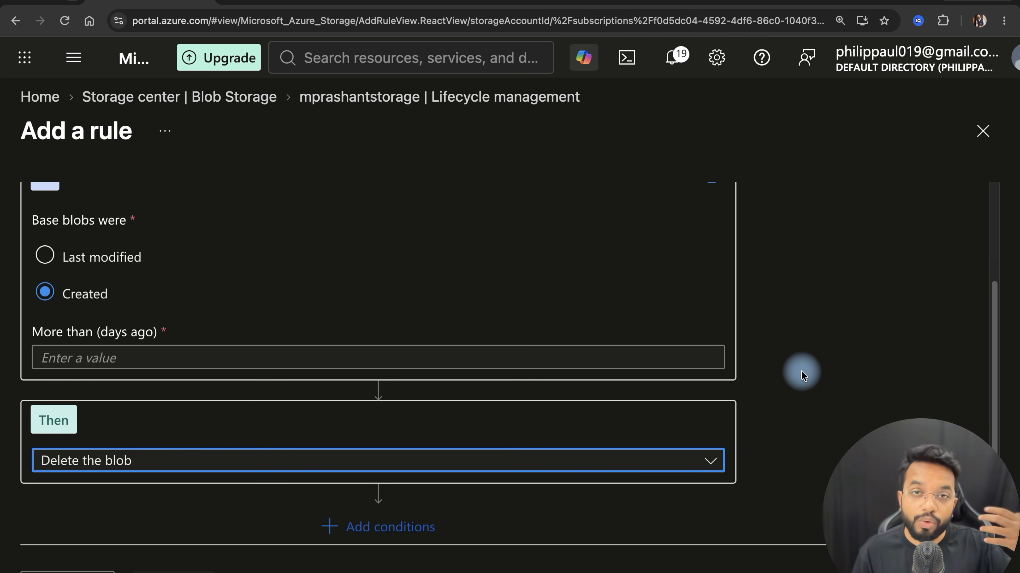
scroll(792, 296, up, 3)
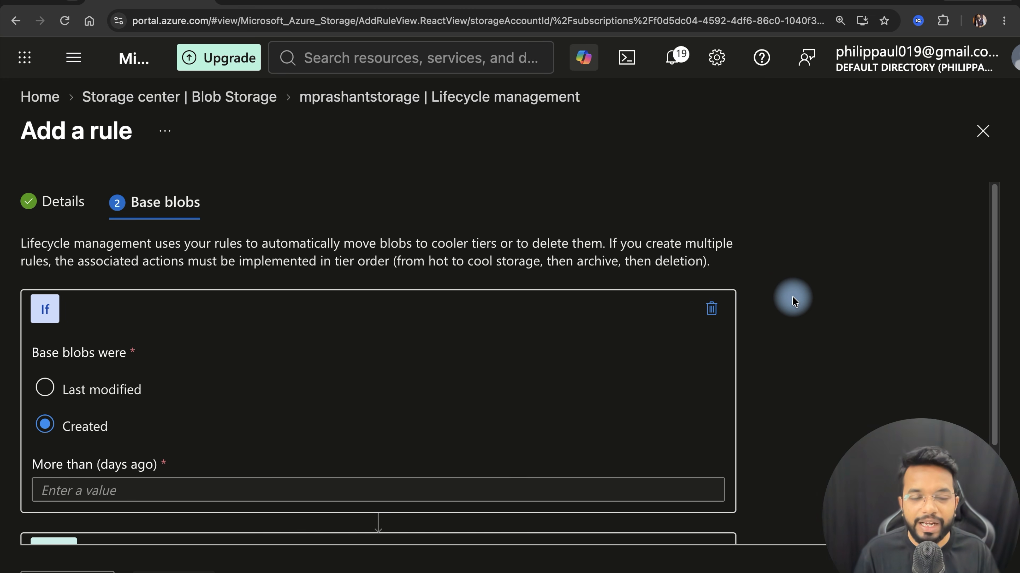